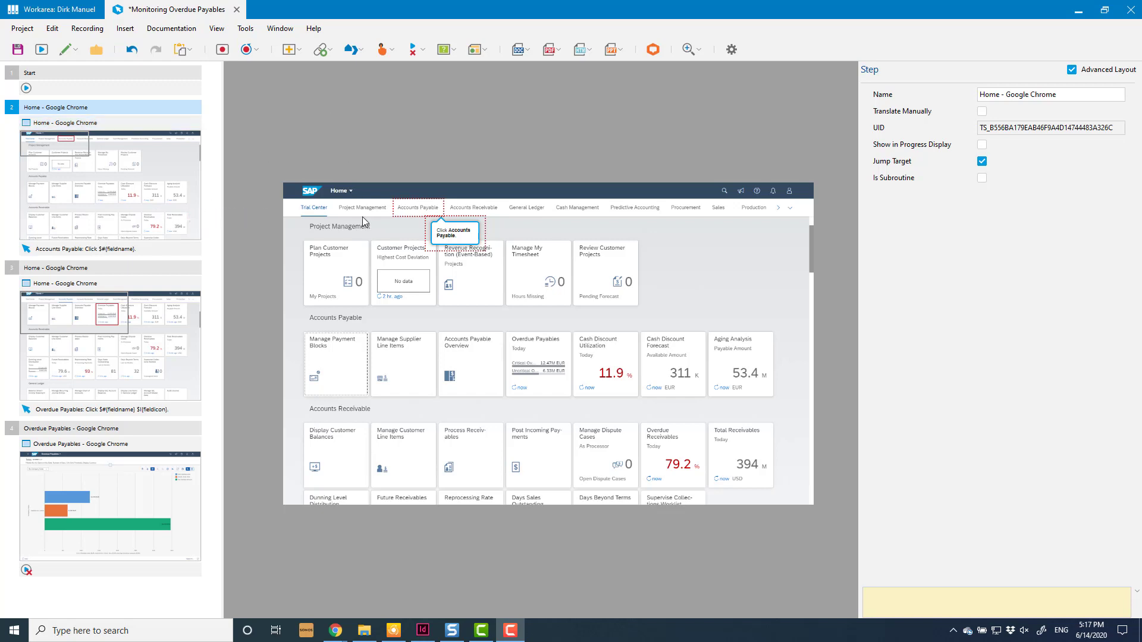
- Review the recorded screens of the two Home steps and the Overdue Payables step in the simulation
click(160, 224)
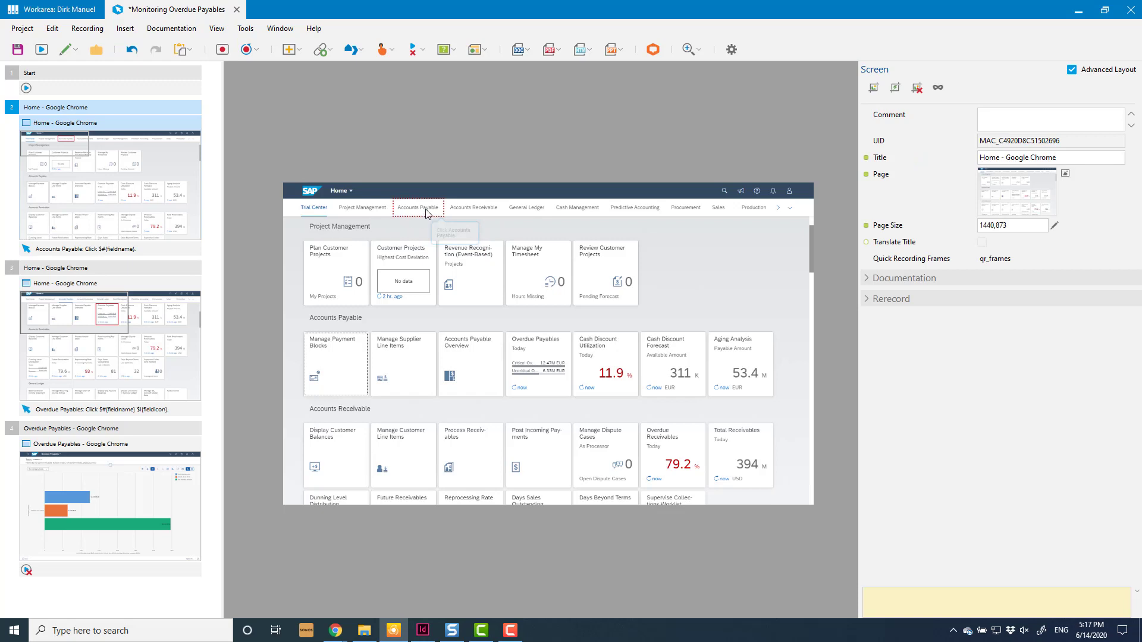
click(188, 370)
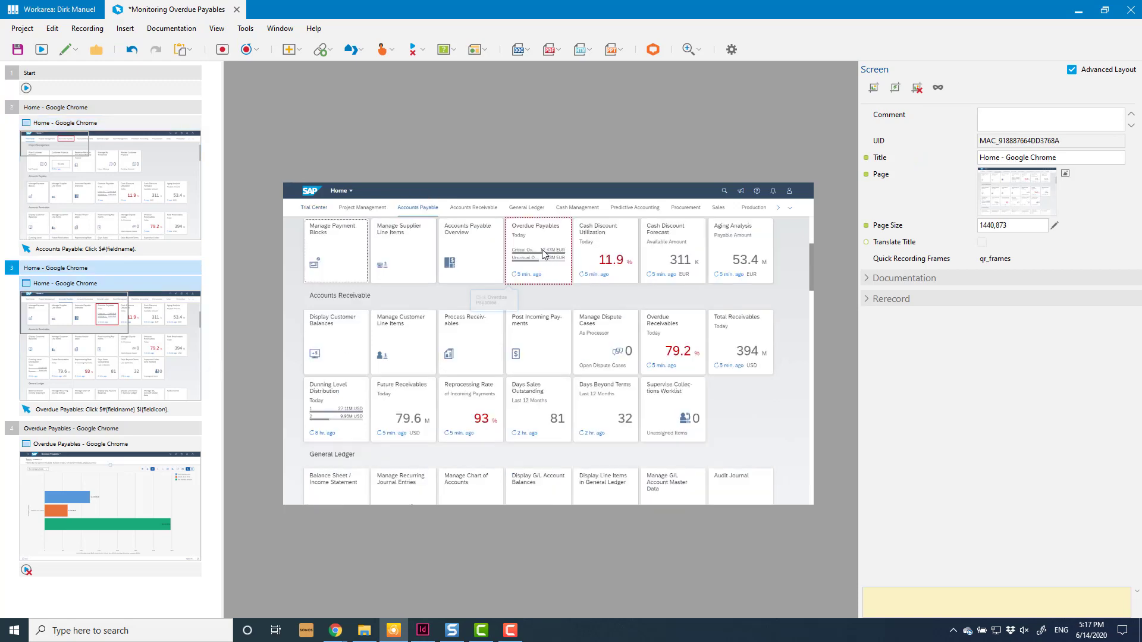
click(161, 552)
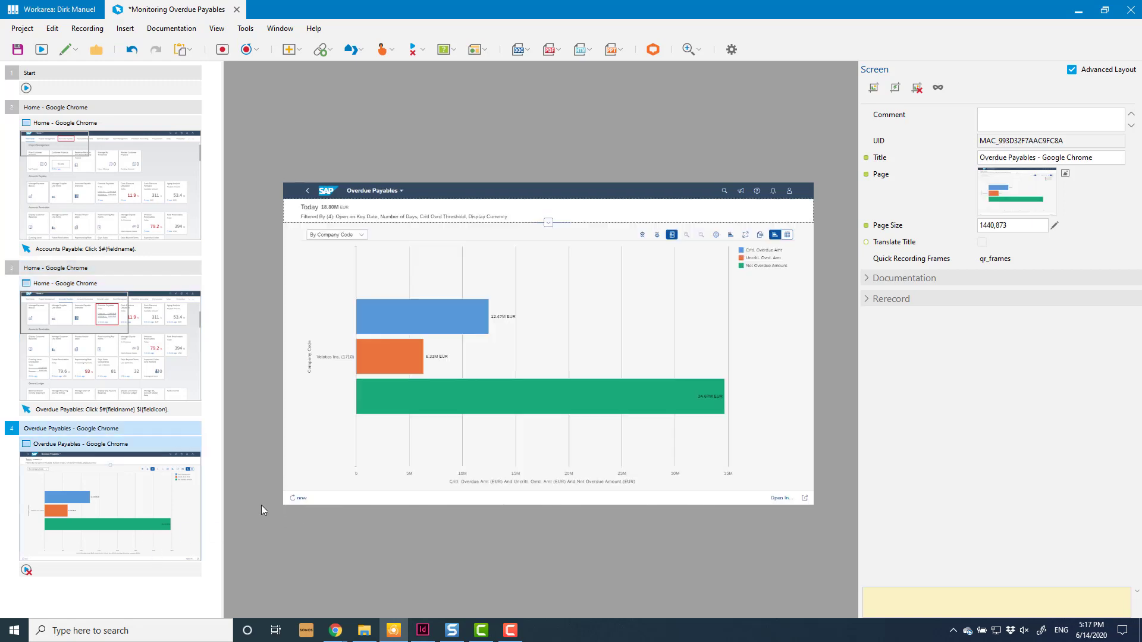
click(136, 386)
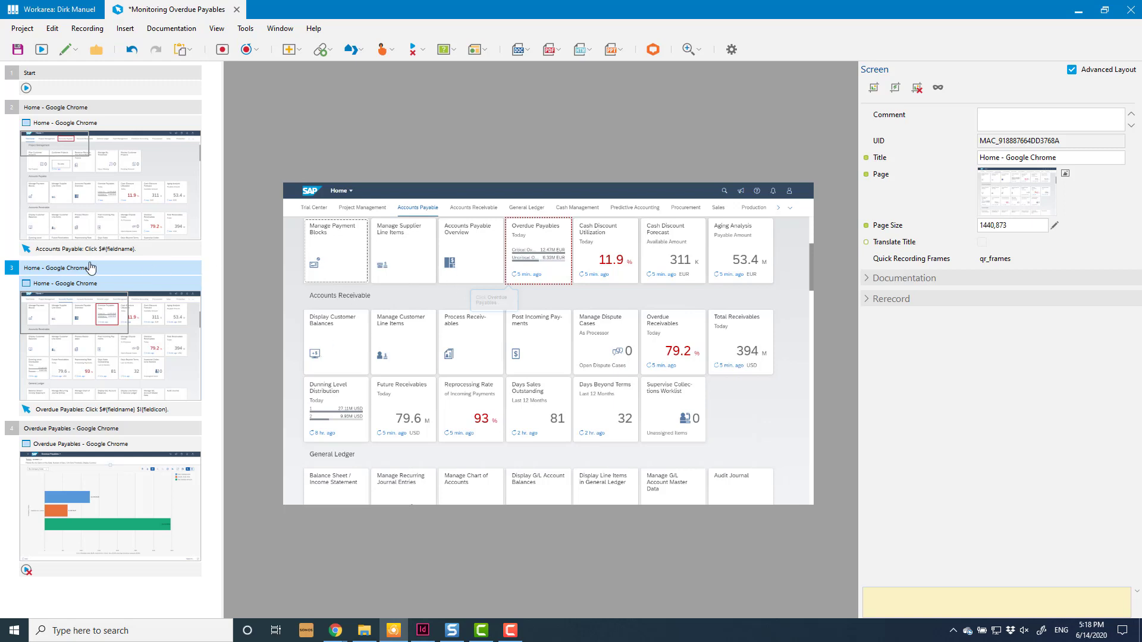
- Insert a Book Page after the Accounts Payable step of the simulation and select it for editing
click(94, 107)
click(300, 51)
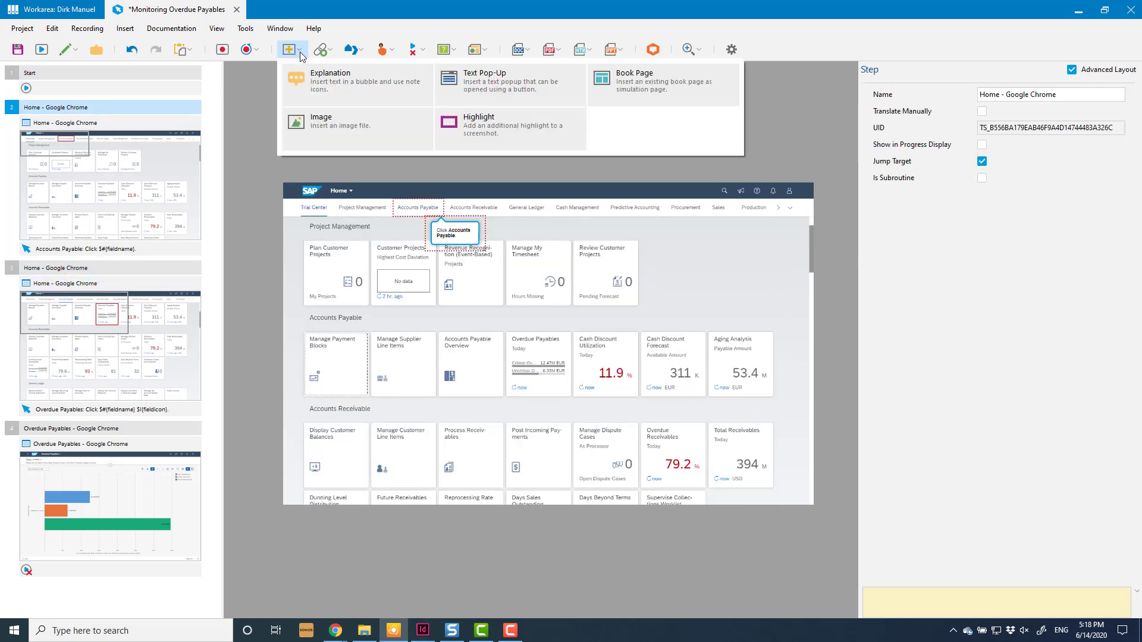
click(620, 87)
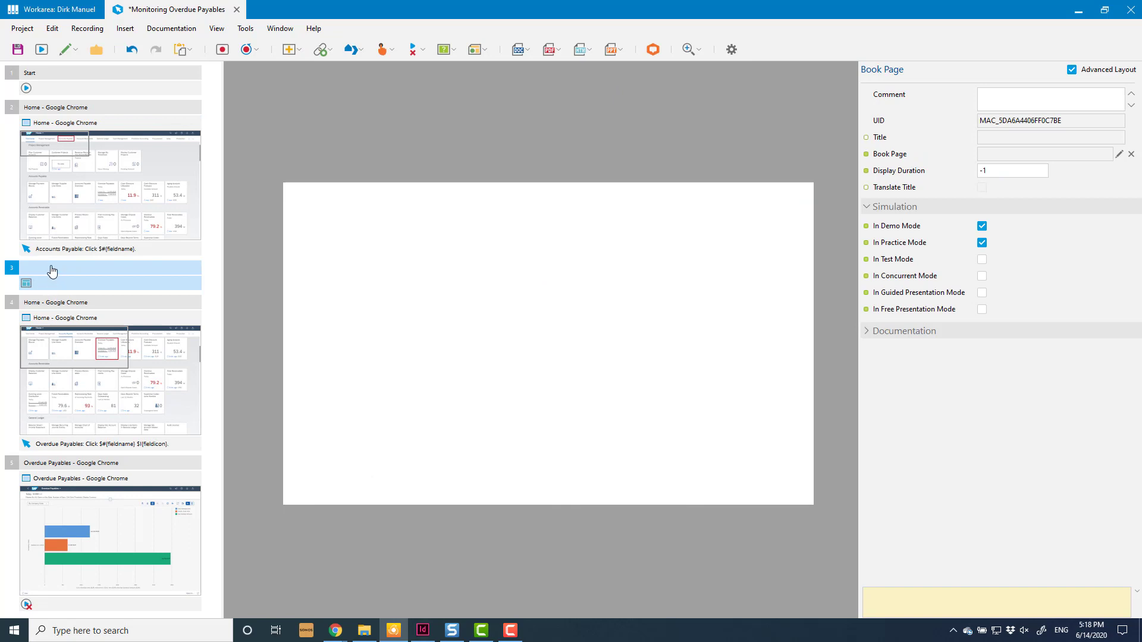
click(50, 273)
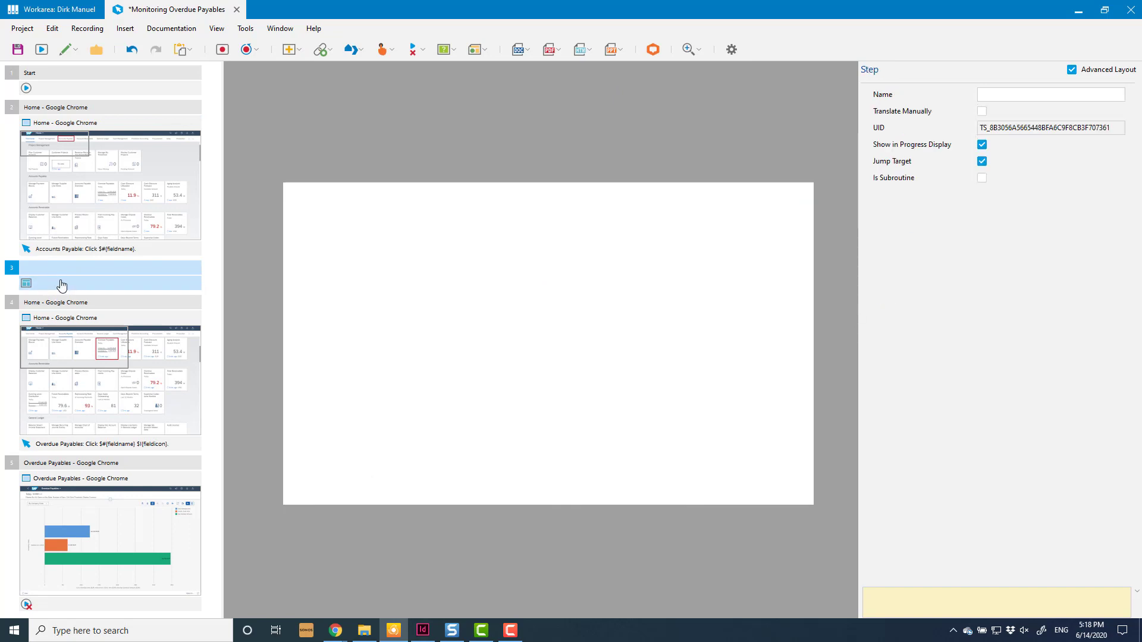
click(62, 284)
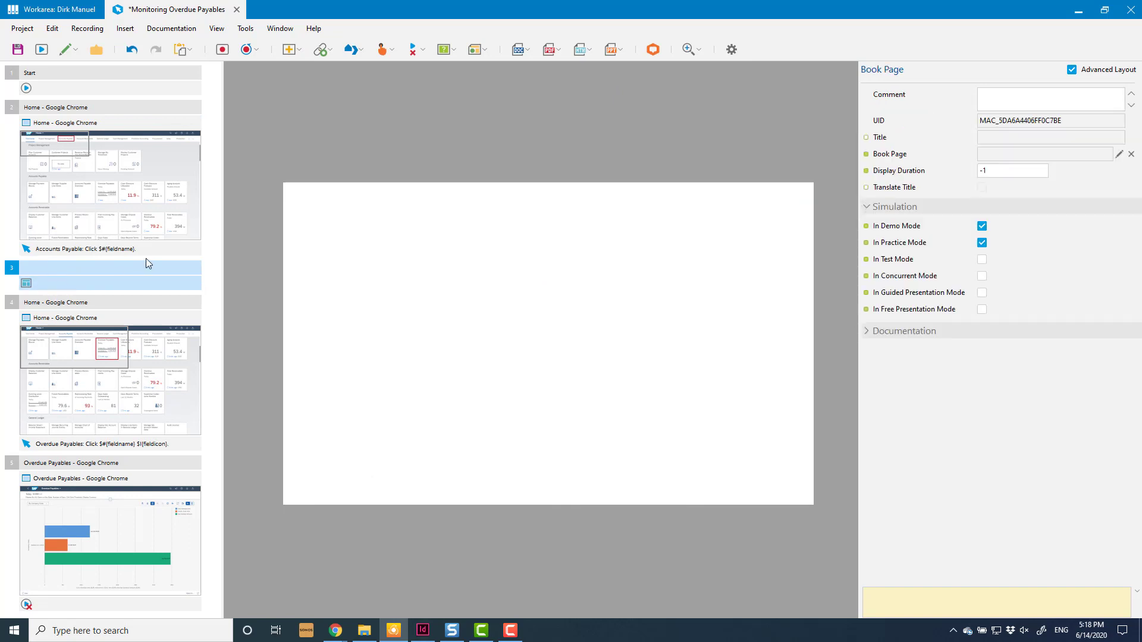
click(889, 156)
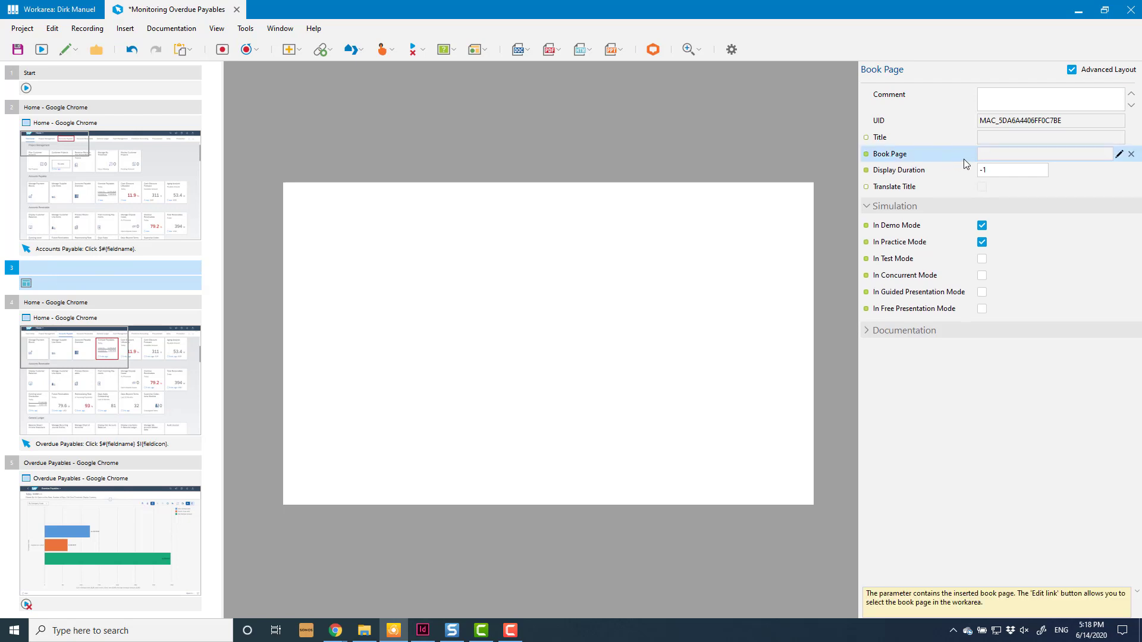
click(1119, 154)
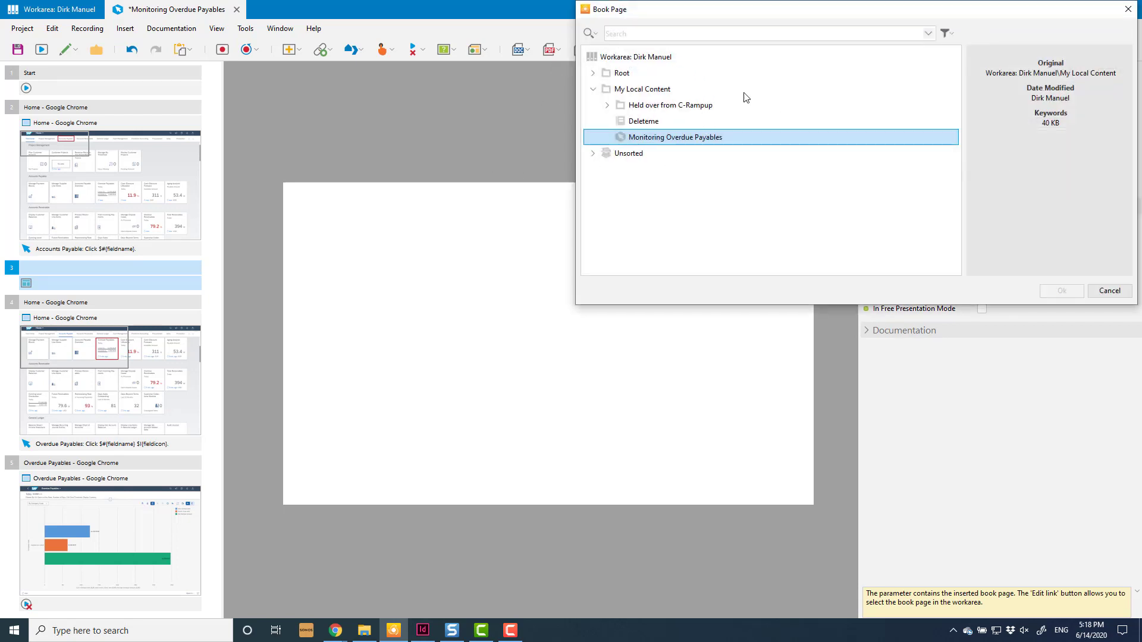
click(1117, 291)
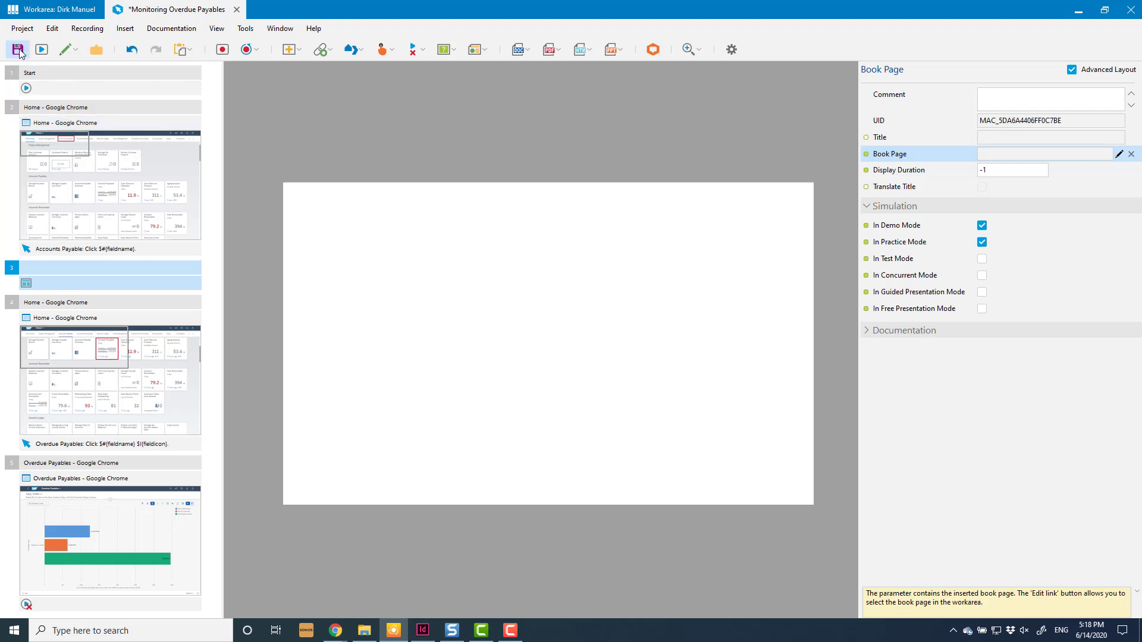
- Save the simulation and create a book page named "Overdure Payables Tile" in the My Local Content group
click(18, 52)
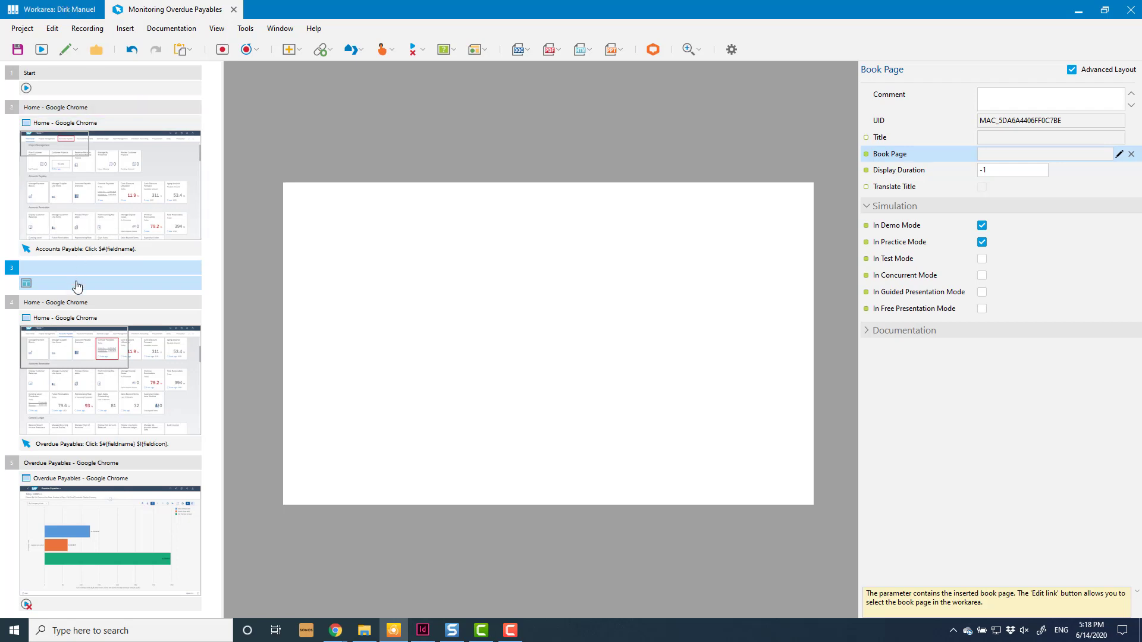
click(54, 10)
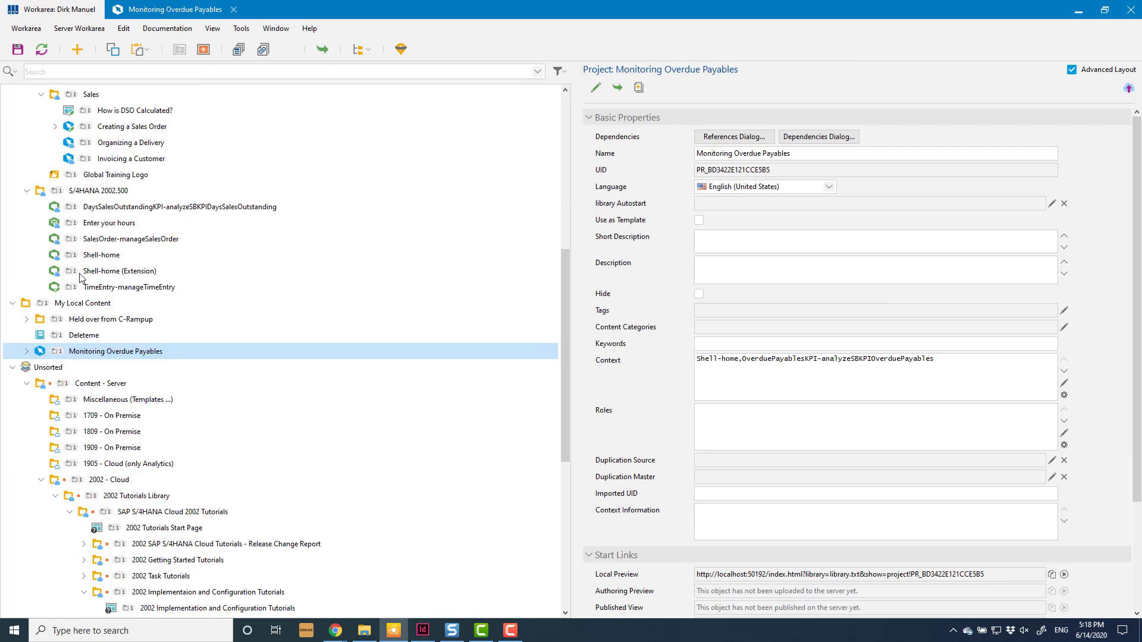
click(78, 305)
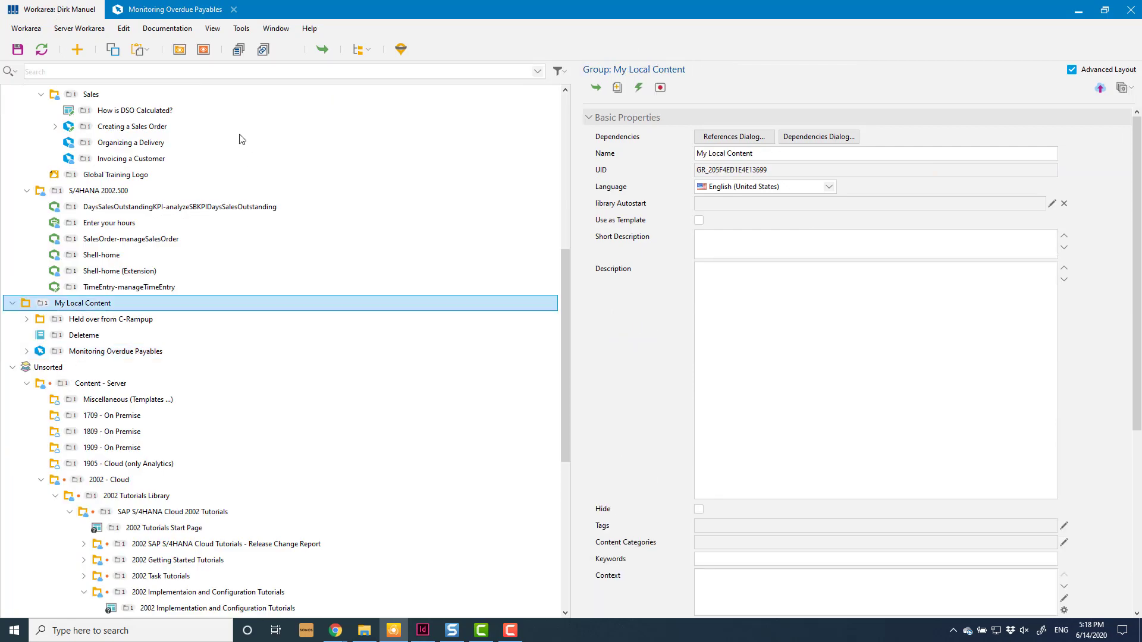
click(77, 49)
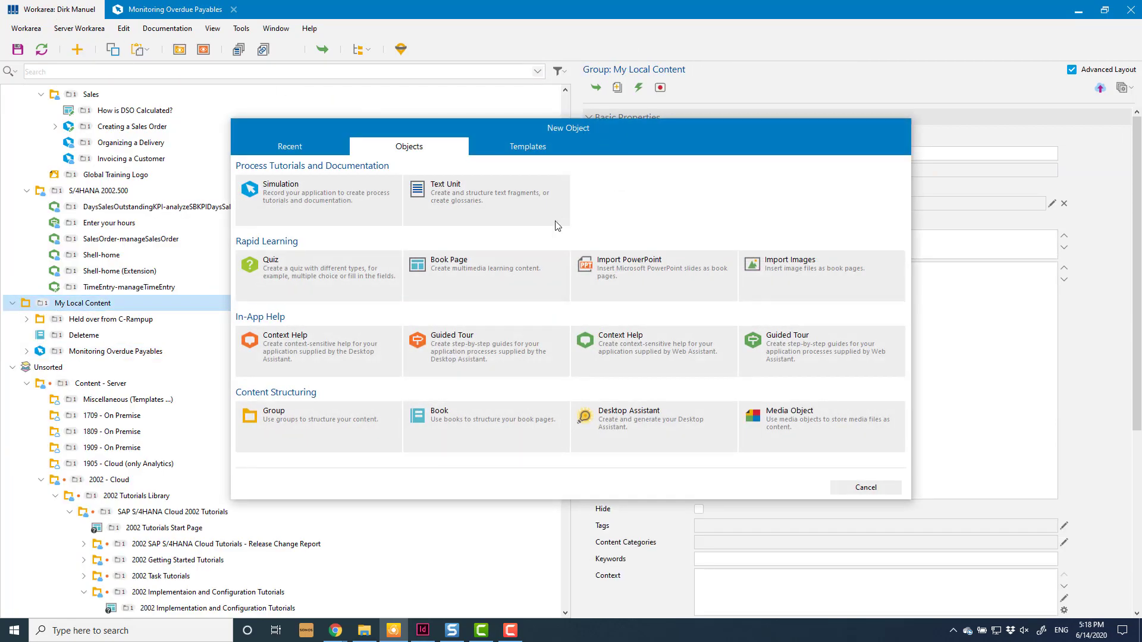
click(473, 271)
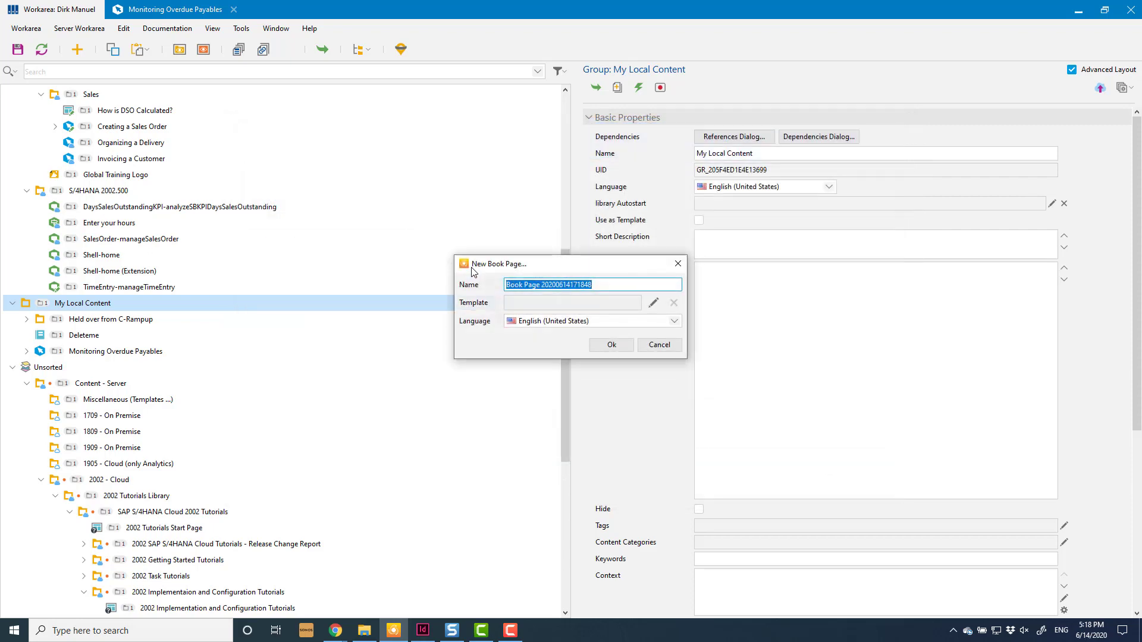
text(O)
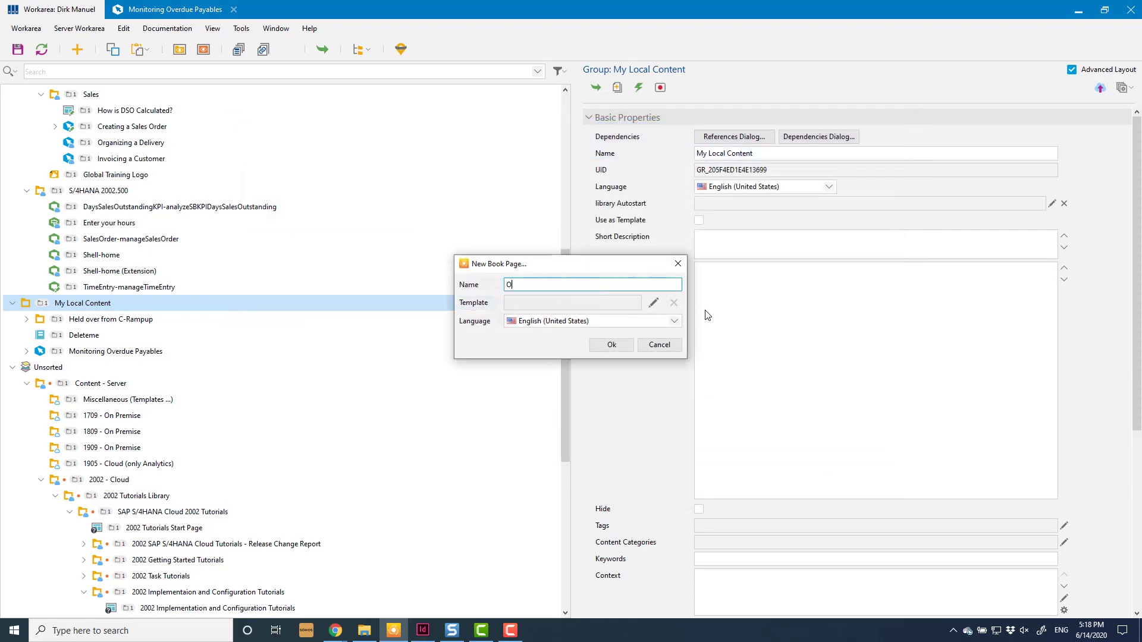
text(verdure Payables Tile)
click(612, 346)
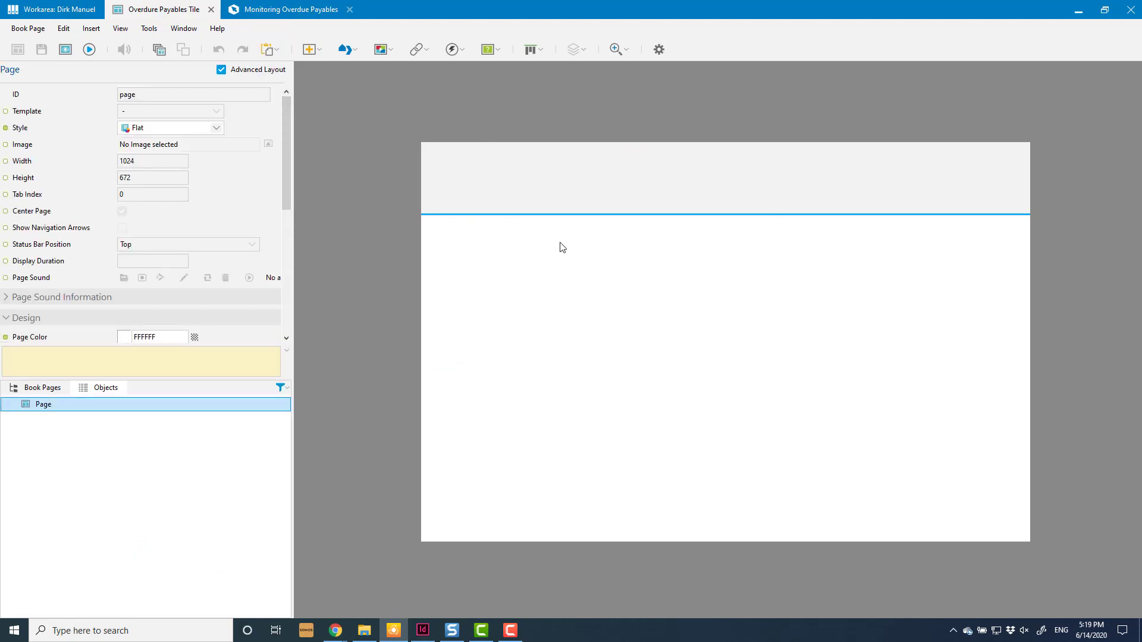
- Set the new book page's style to Standard
click(216, 127)
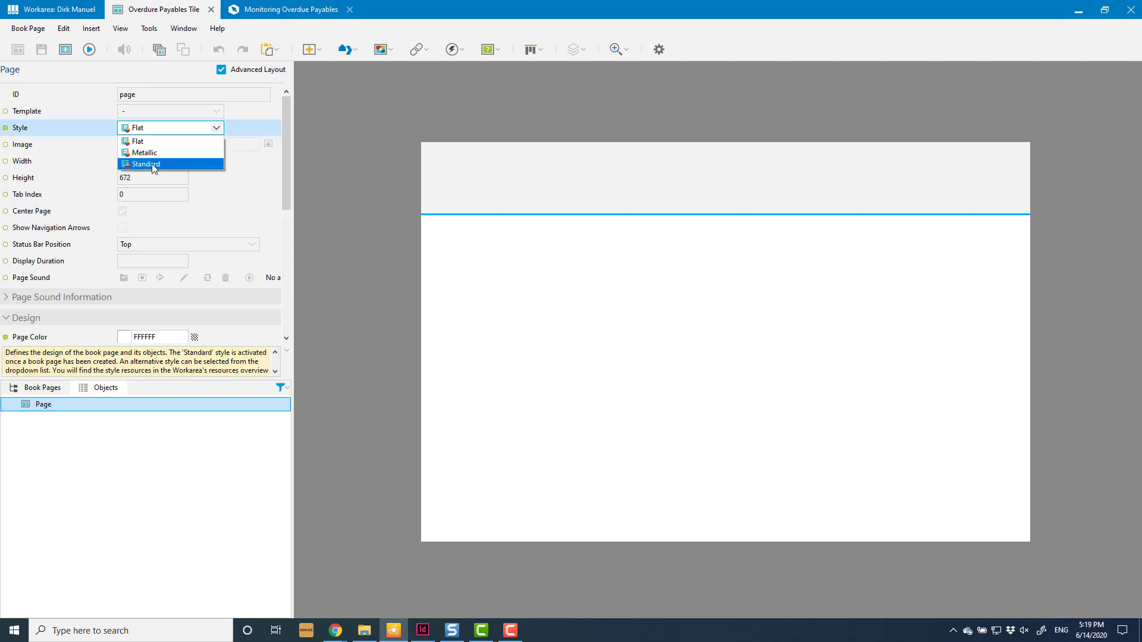
click(152, 164)
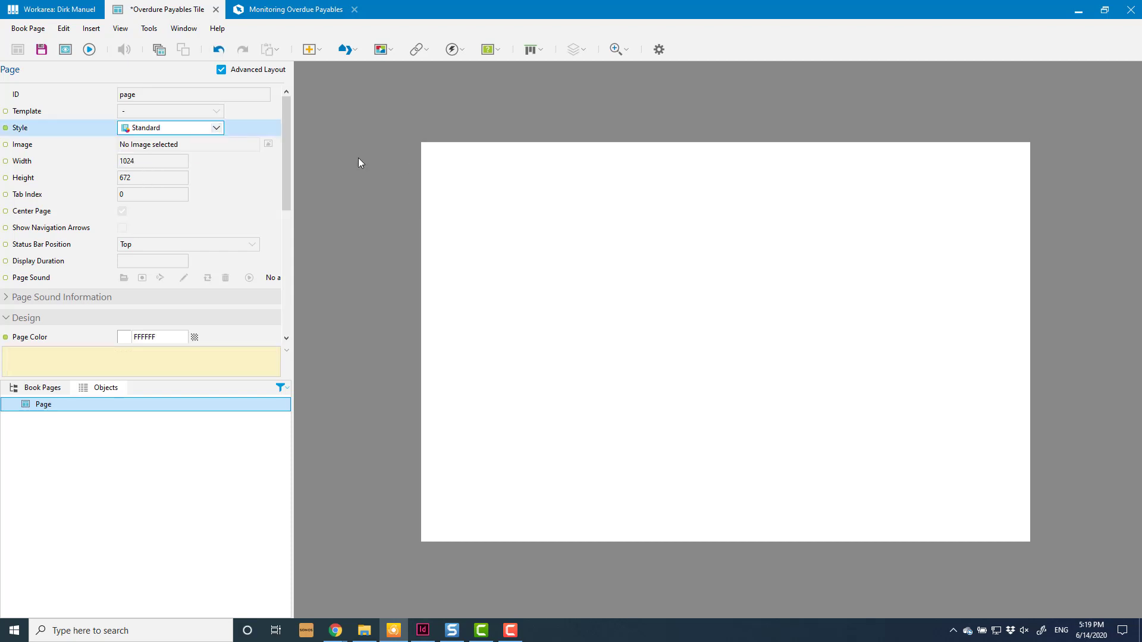
- In the Monitoring Overdue Payables simulation, check the page size of step 4's Home screen and copy its page image
click(290, 12)
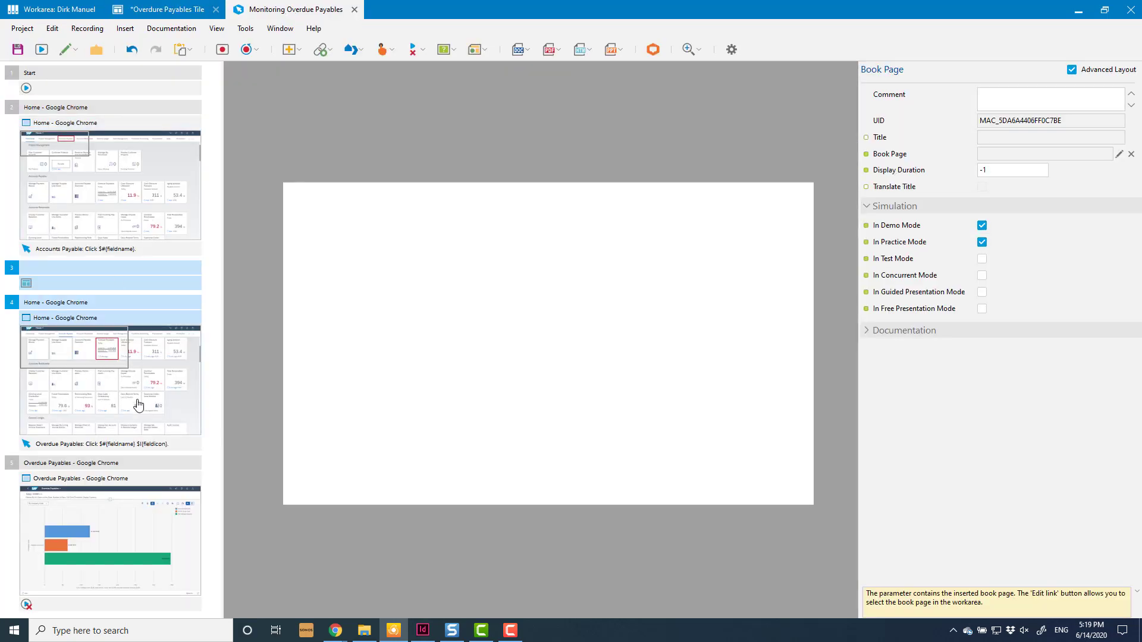
click(138, 405)
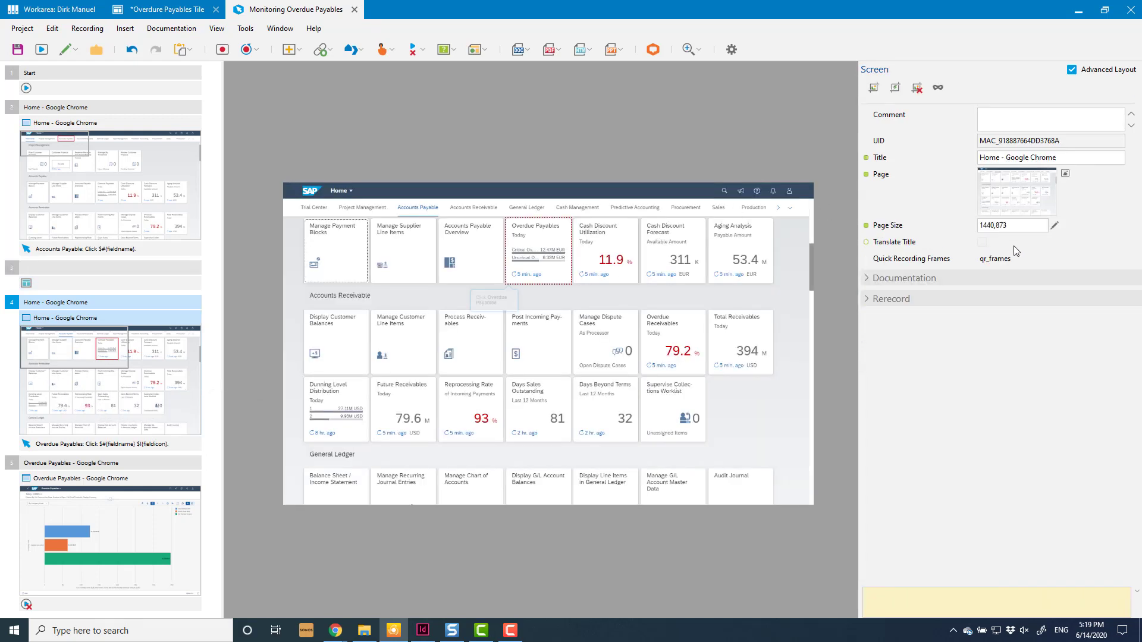
click(1012, 224)
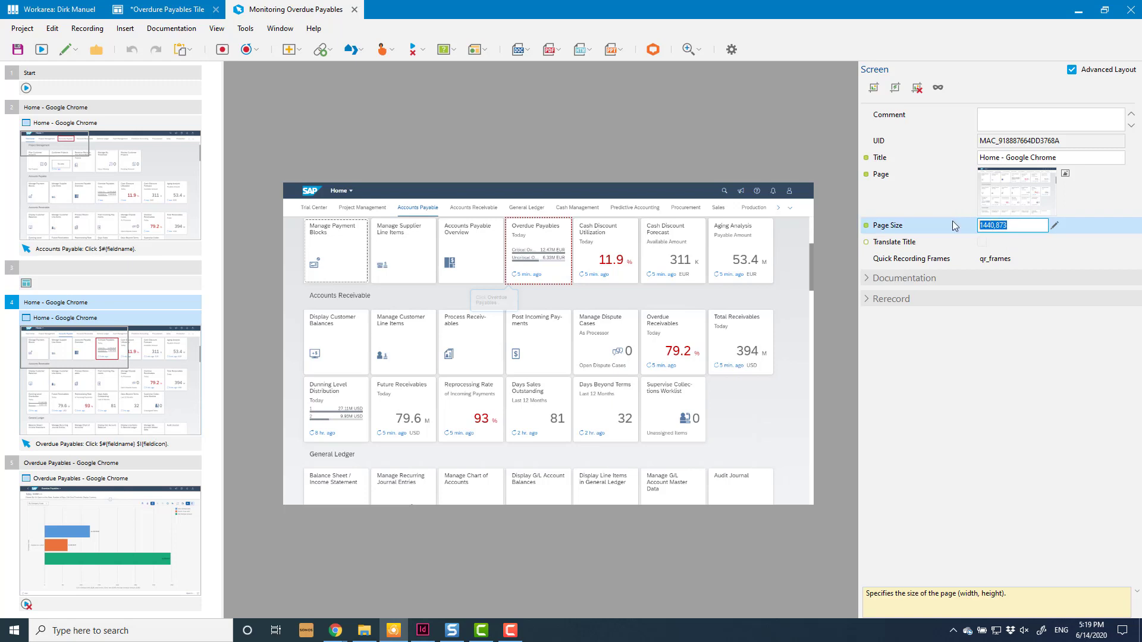
click(1015, 226)
click(1065, 173)
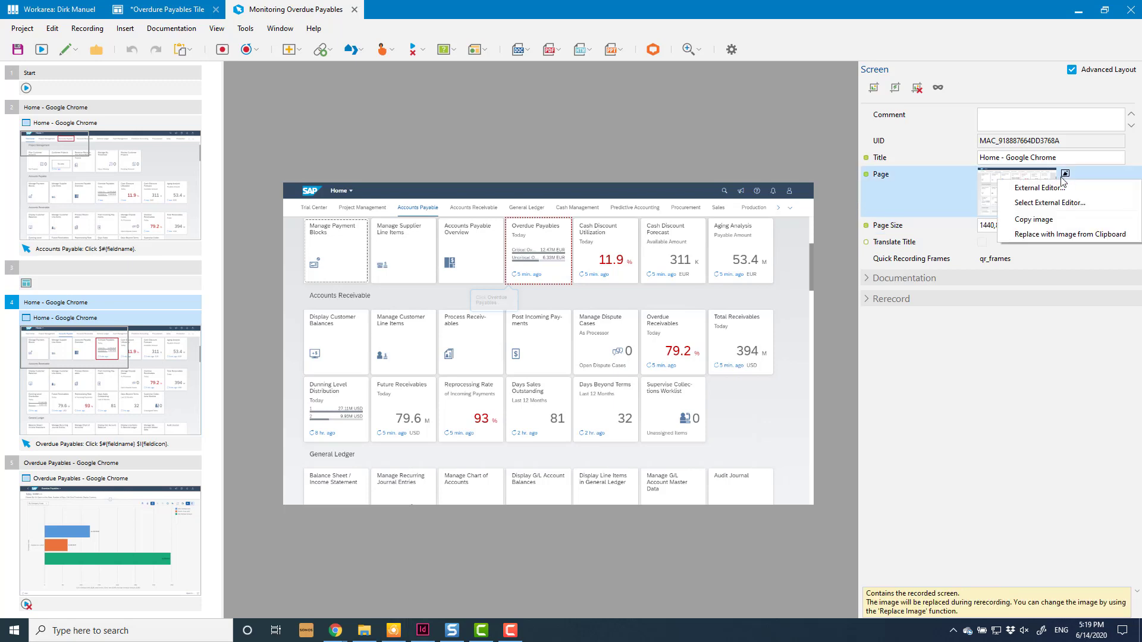
click(1041, 221)
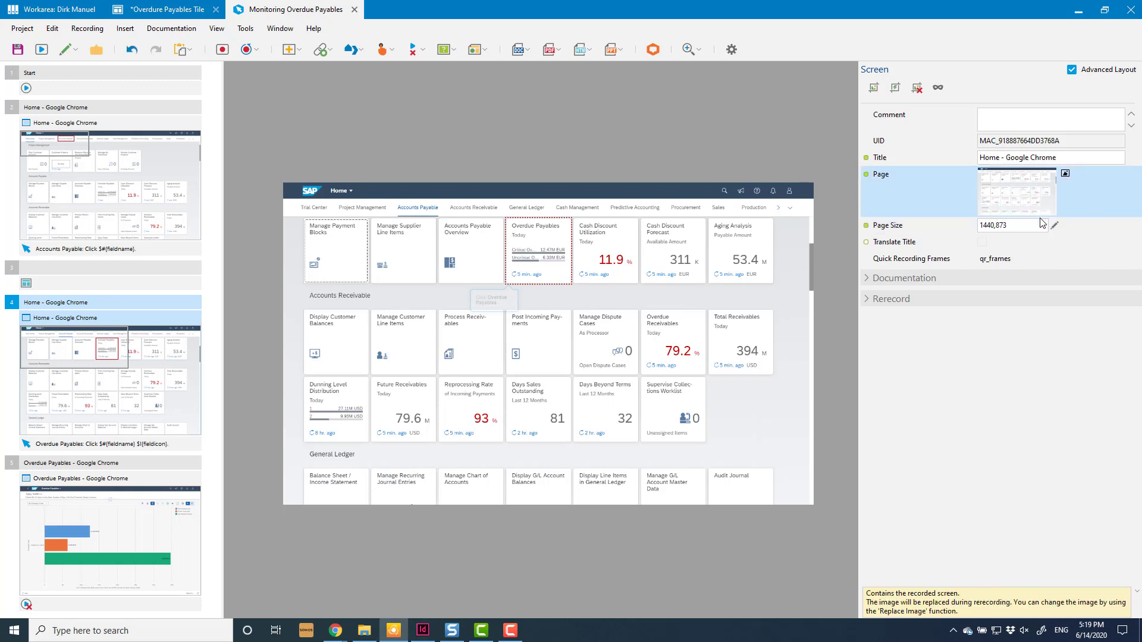
- Enable custom dimensions for the Overdure Payables Tile book page and set its width to 1440 and height to 873 pixels
click(160, 11)
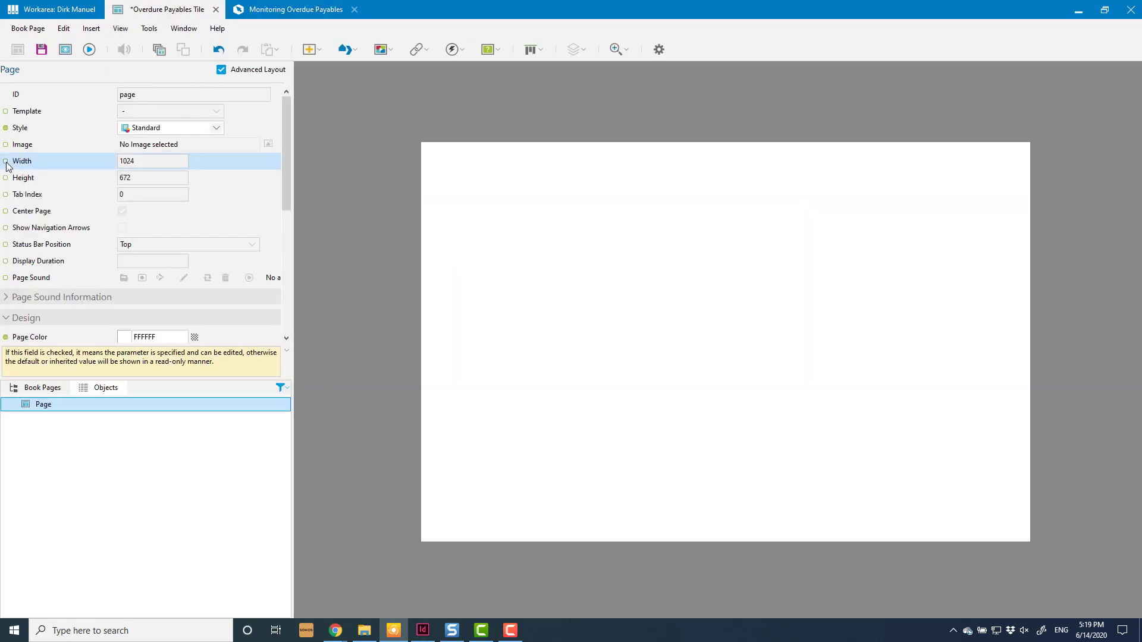
click(6, 161)
click(6, 178)
click(51, 155)
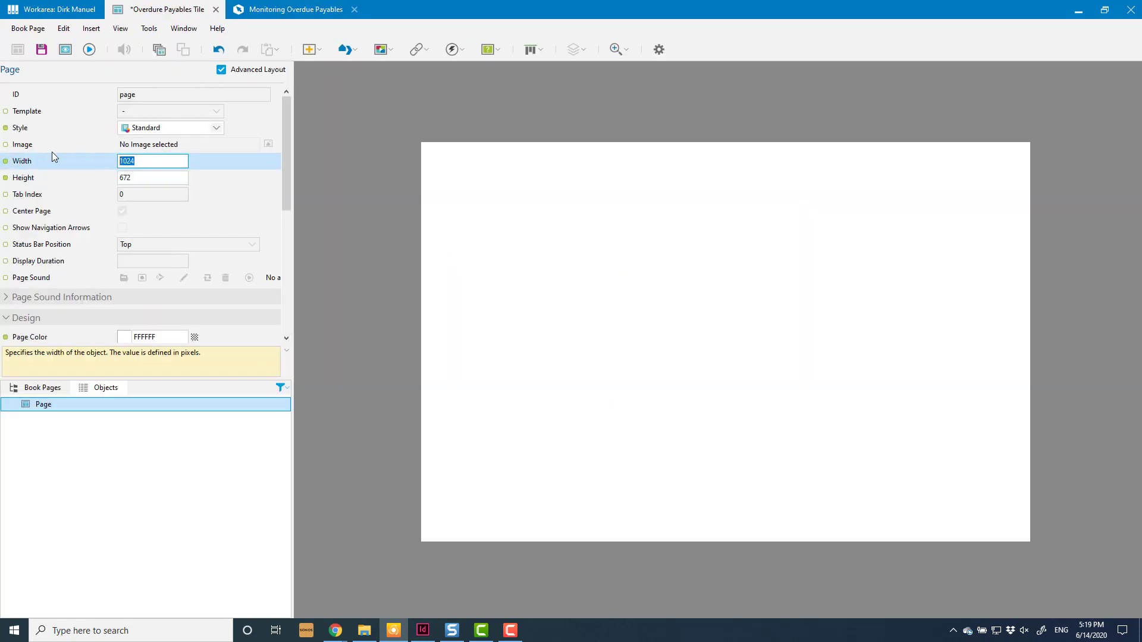
text(1440)
key(Tab)
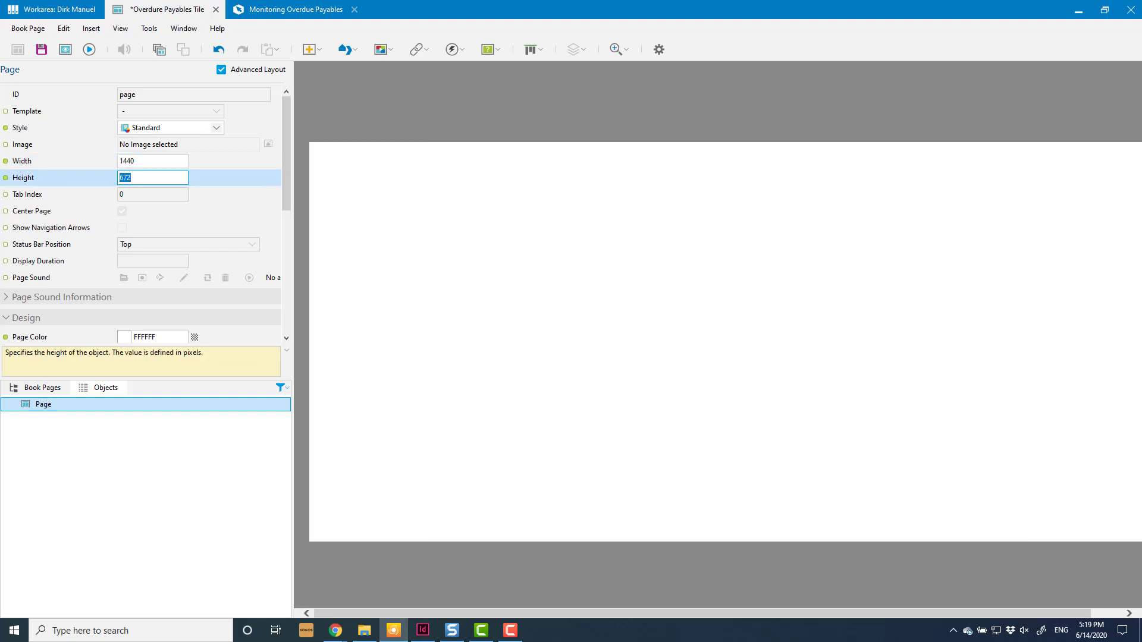
text(873)
key(Tab)
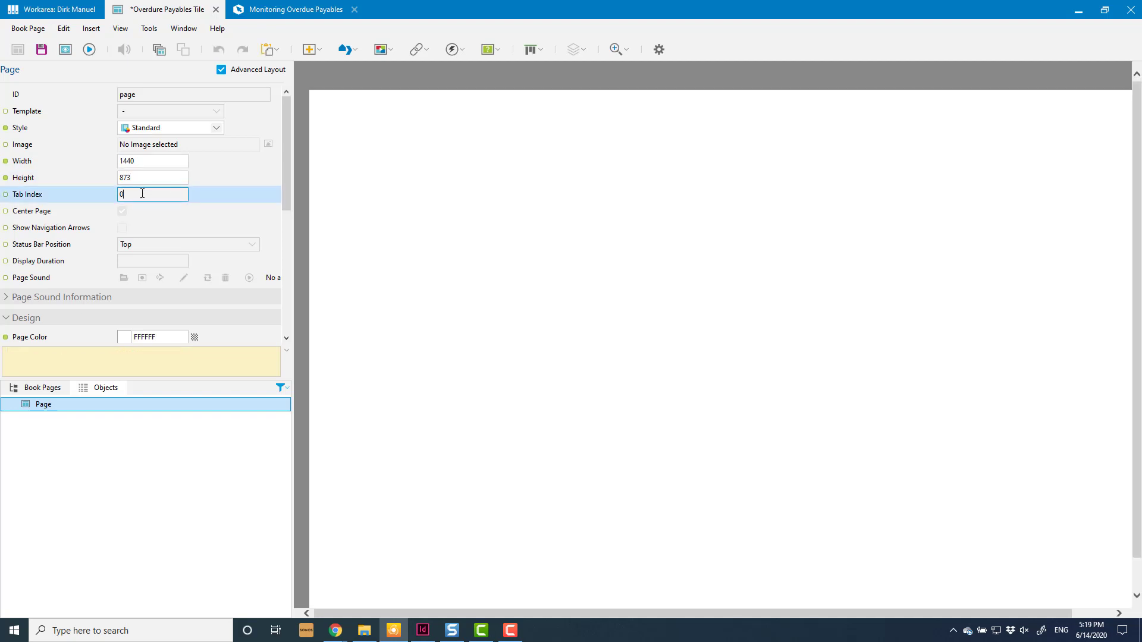
scroll(824, 231, down, 1)
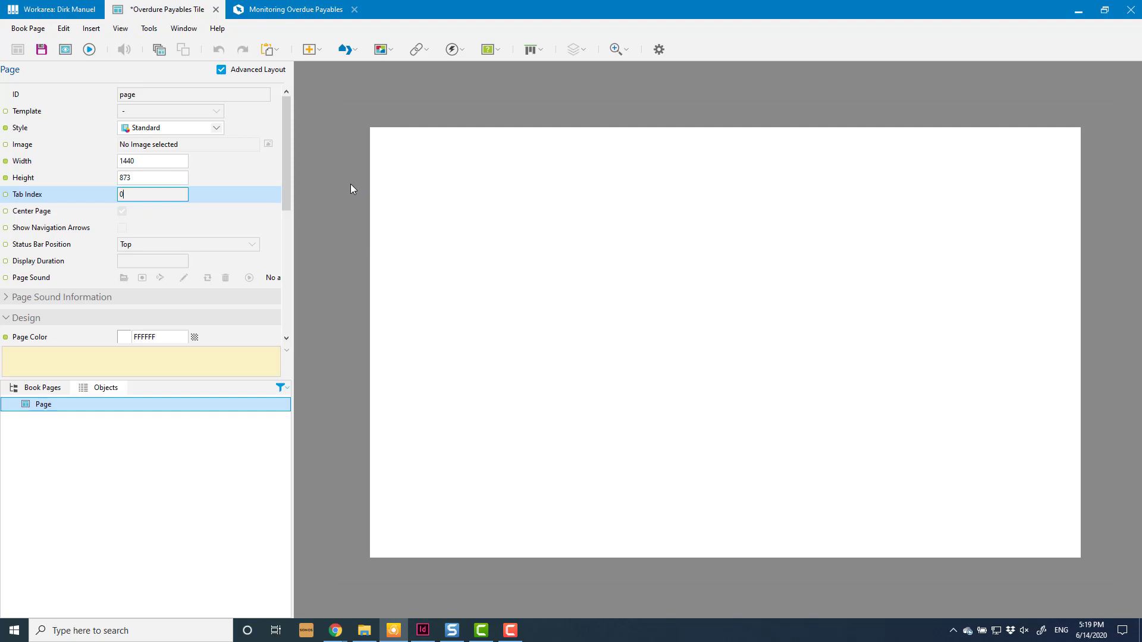
- Paste the copied screen image onto the book page and name it "Full Screenshot"
click(331, 184)
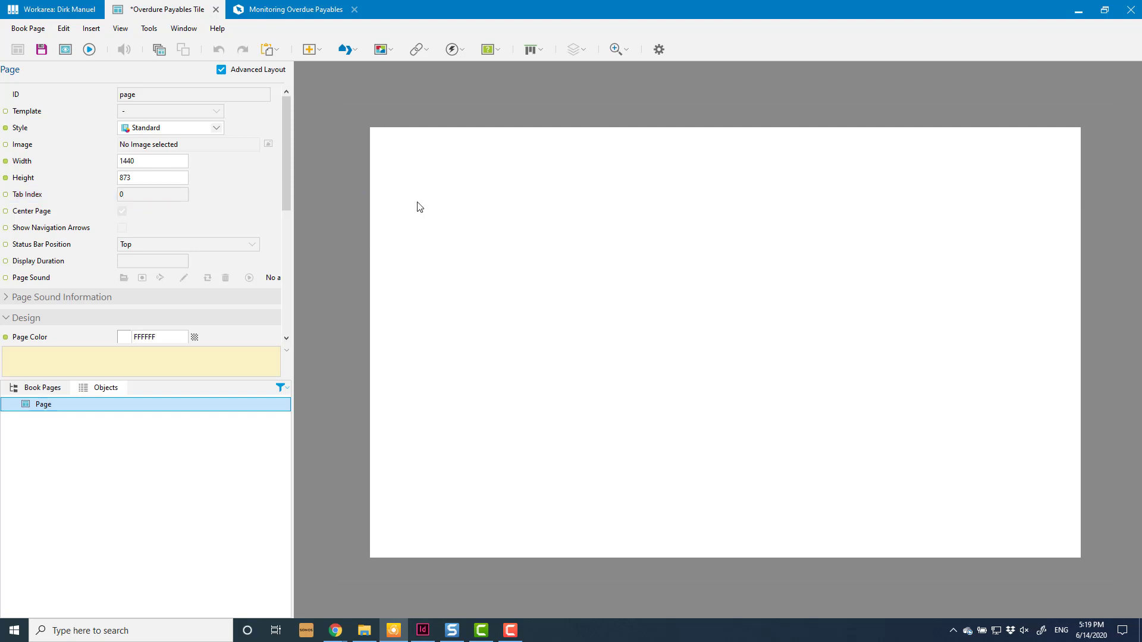
key(ctrl+v)
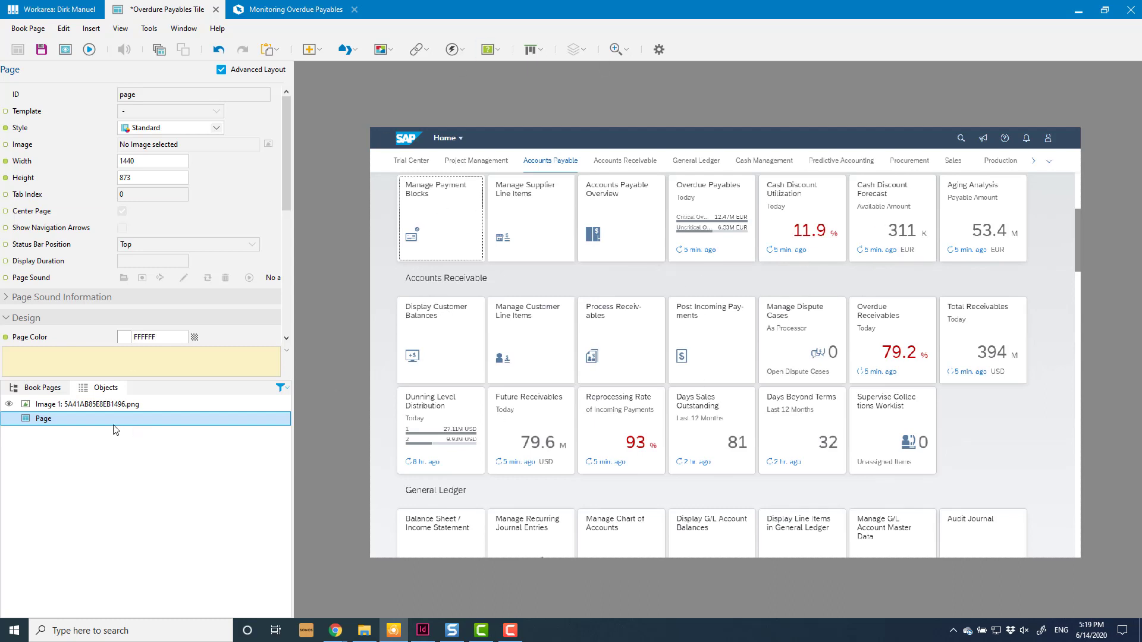
click(68, 404)
click(74, 103)
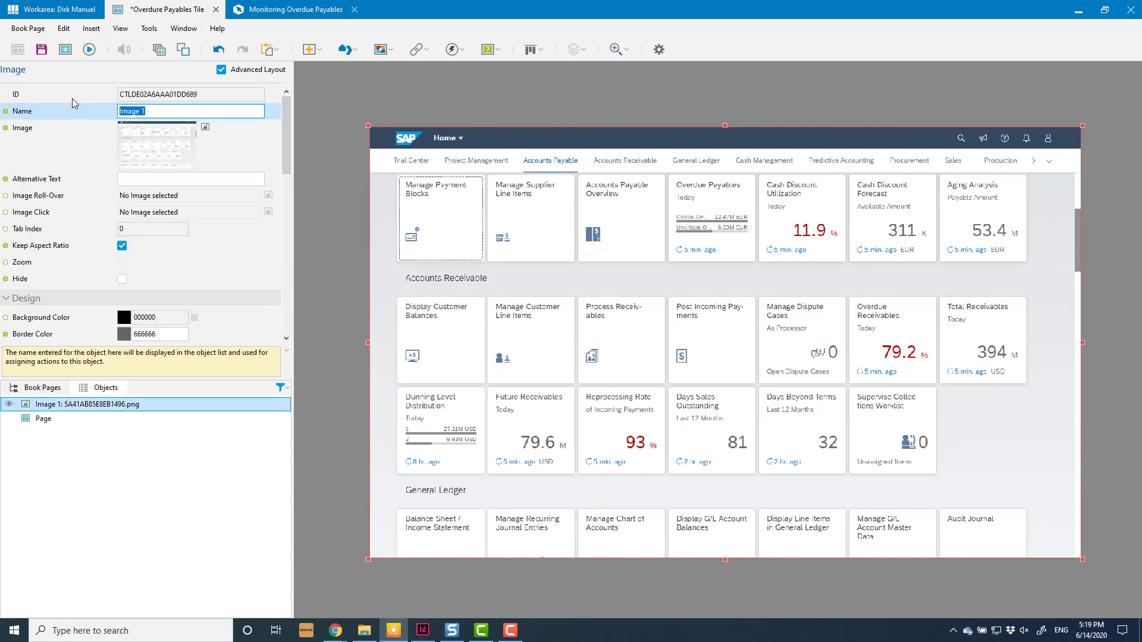
text(Full Screenshot)
click(63, 113)
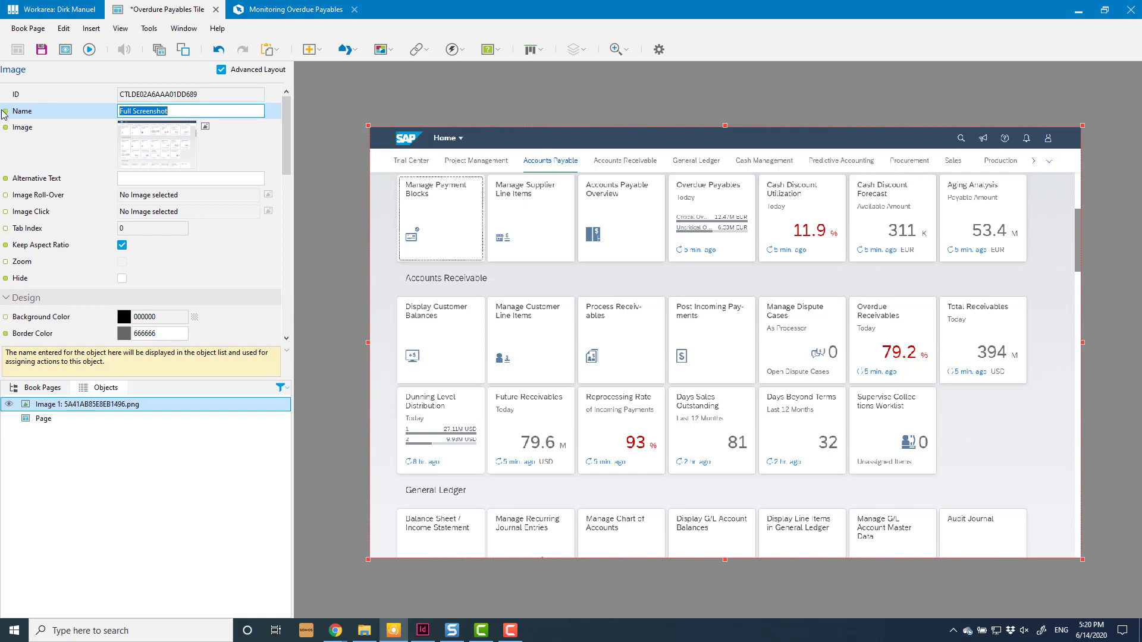
click(315, 301)
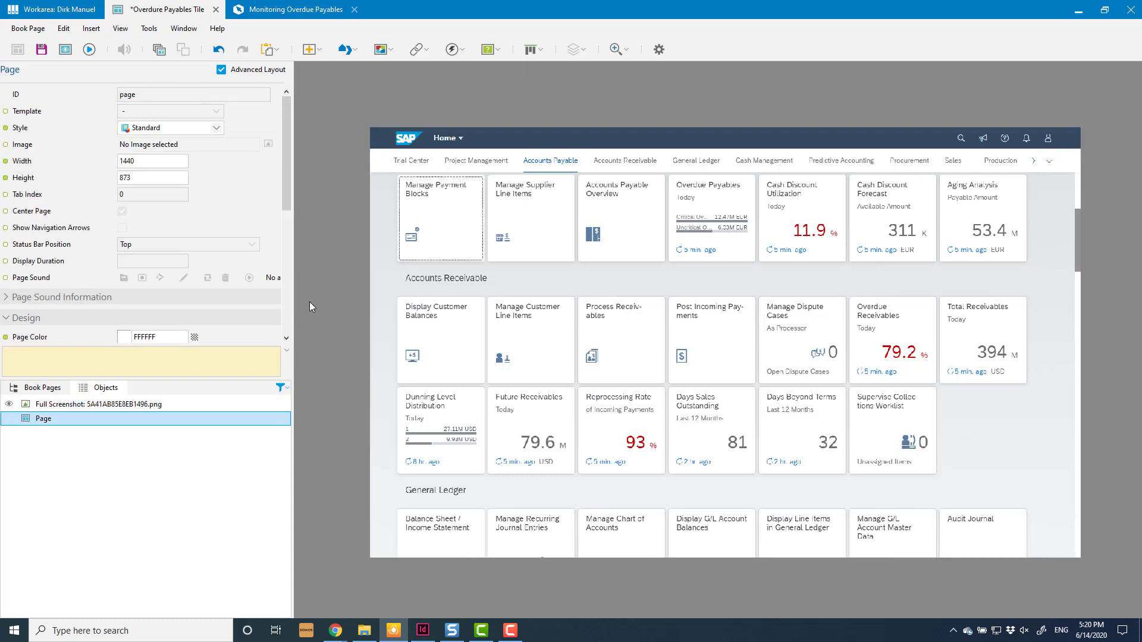
- Paste a second copy of the screen image onto the page and name it "Cropped Screenshot"
key(ctrl+v)
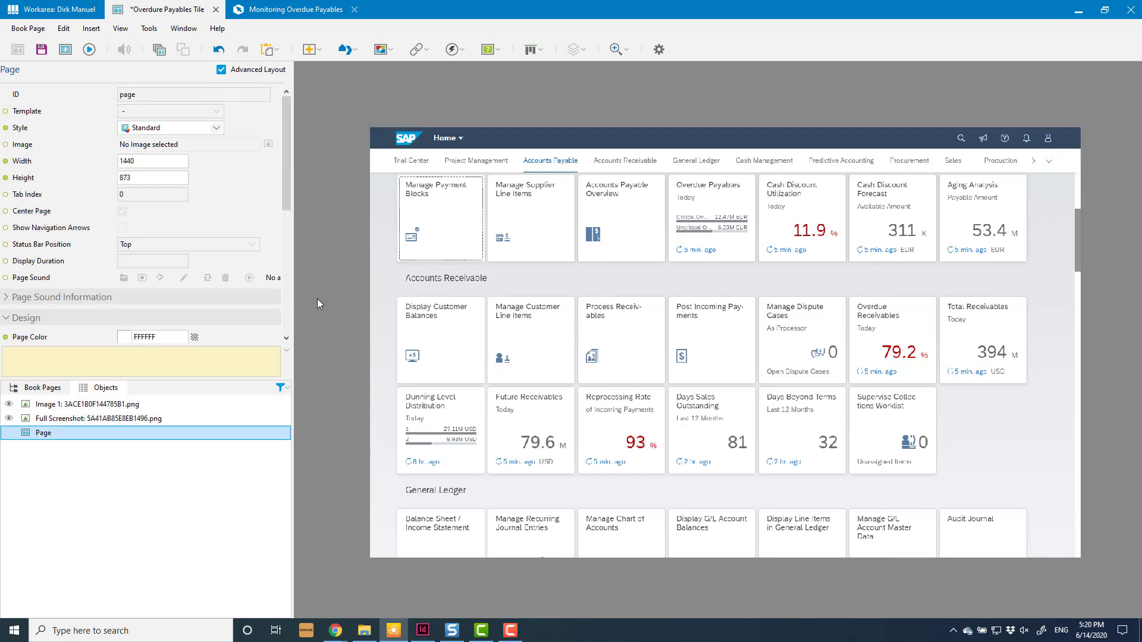
click(75, 406)
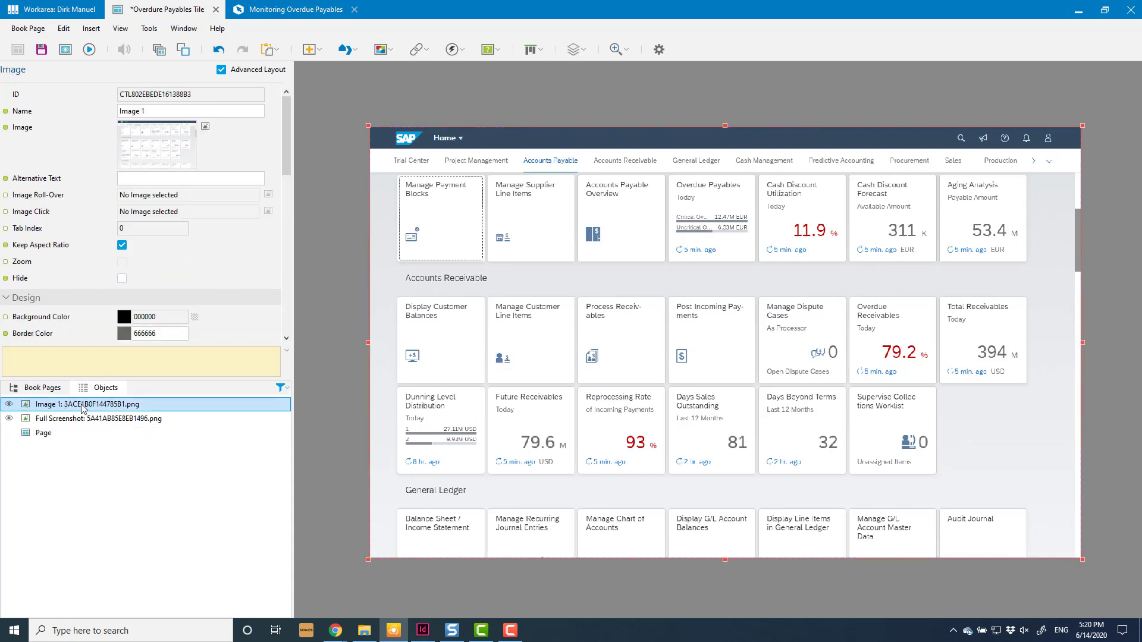
click(53, 102)
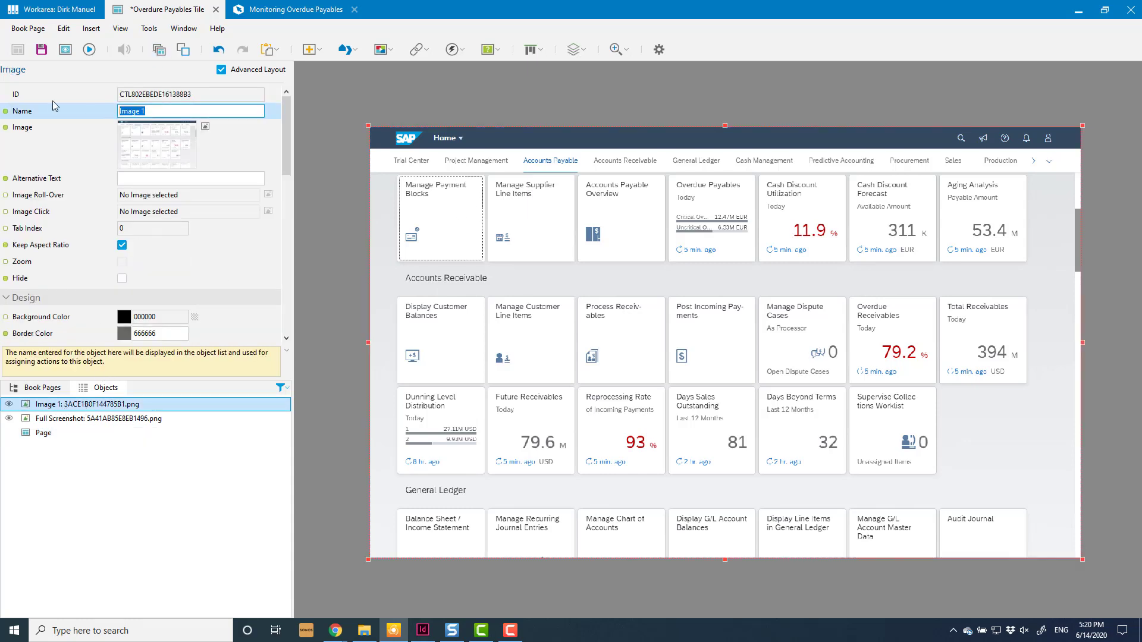
text(Cropped Screenshot)
click(557, 74)
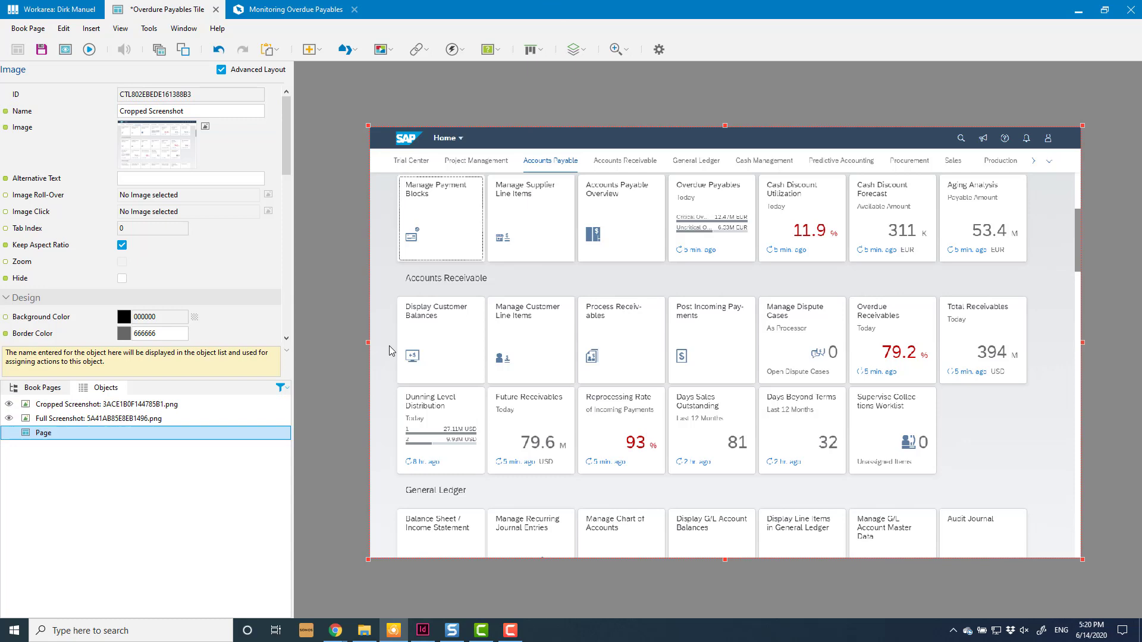
- Crop the Cropped Screenshot image down to just the Overdue Payables tile
click(412, 257)
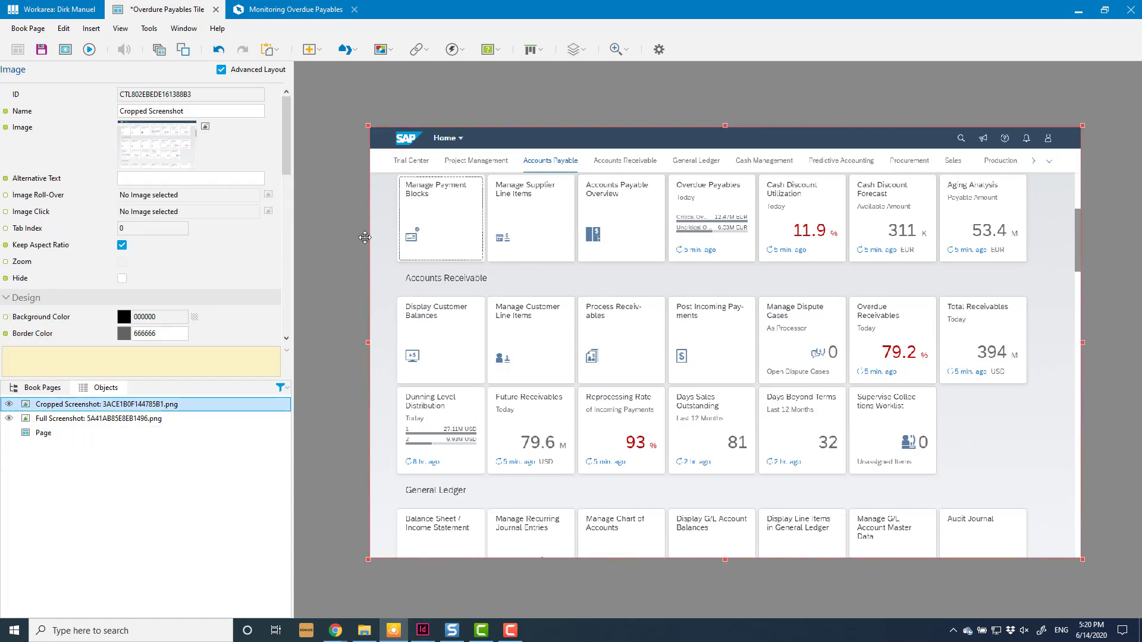
click(205, 128)
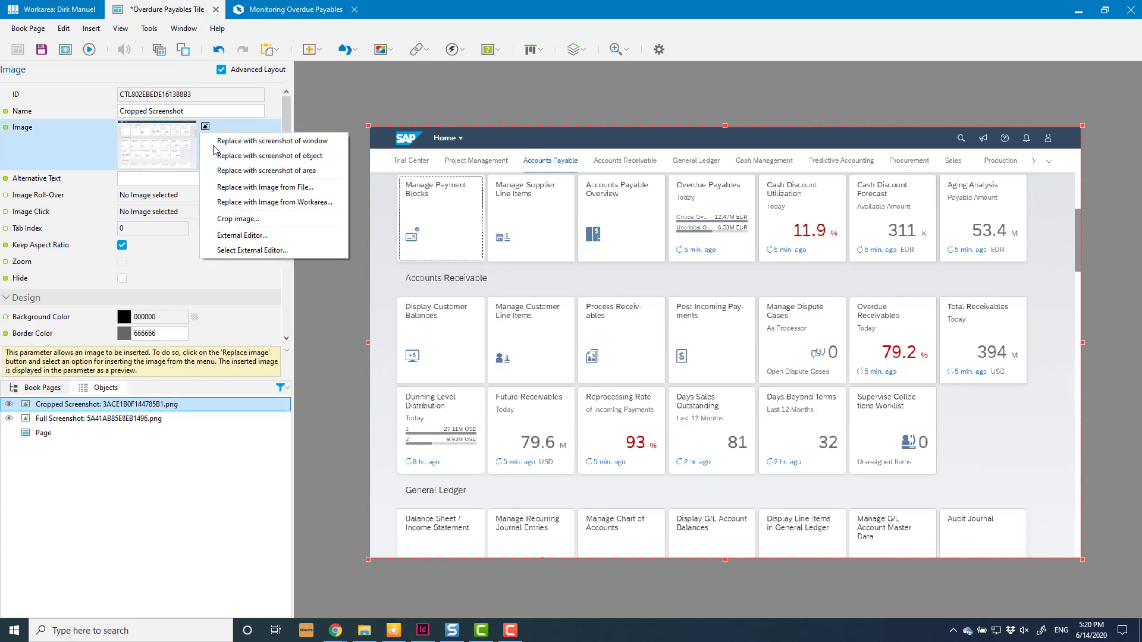
click(241, 219)
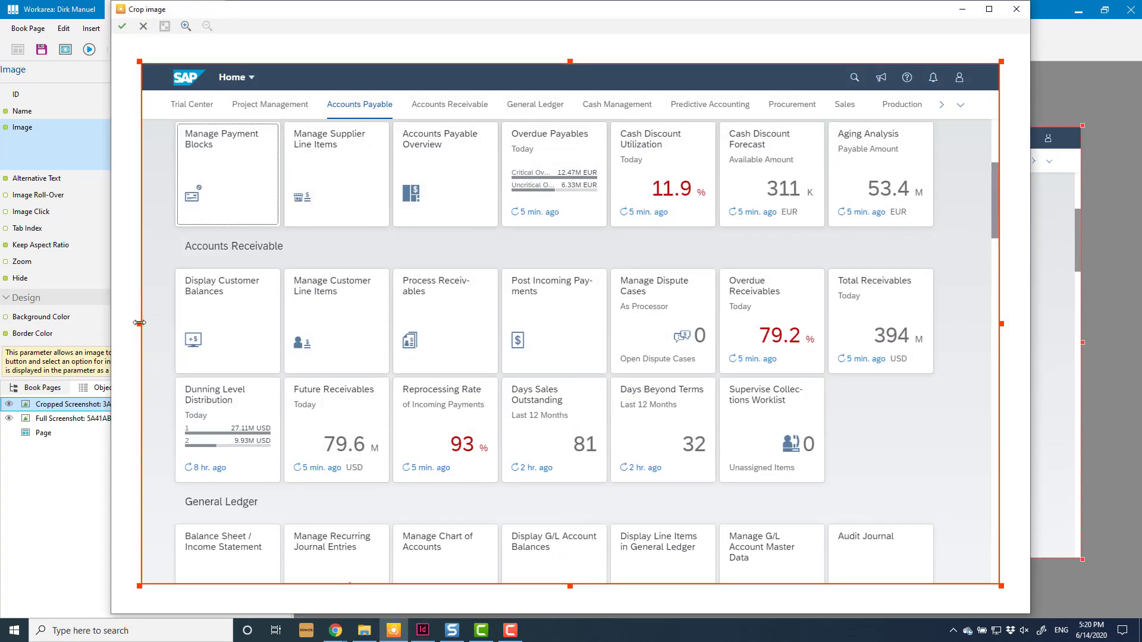
drag(139, 324, 502, 329)
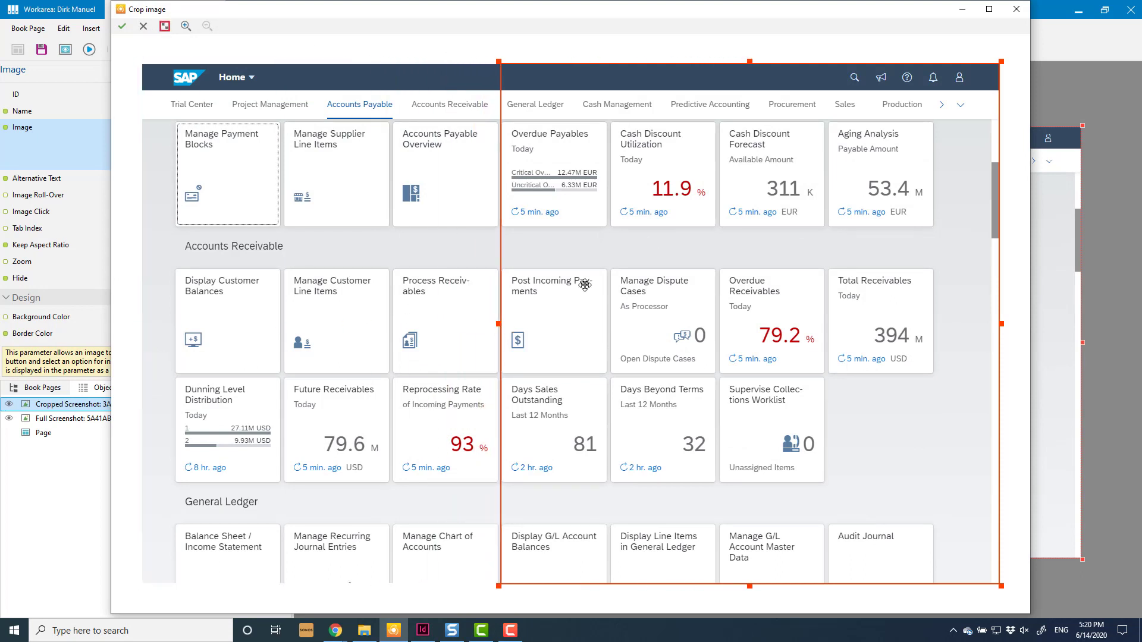
drag(750, 62, 751, 121)
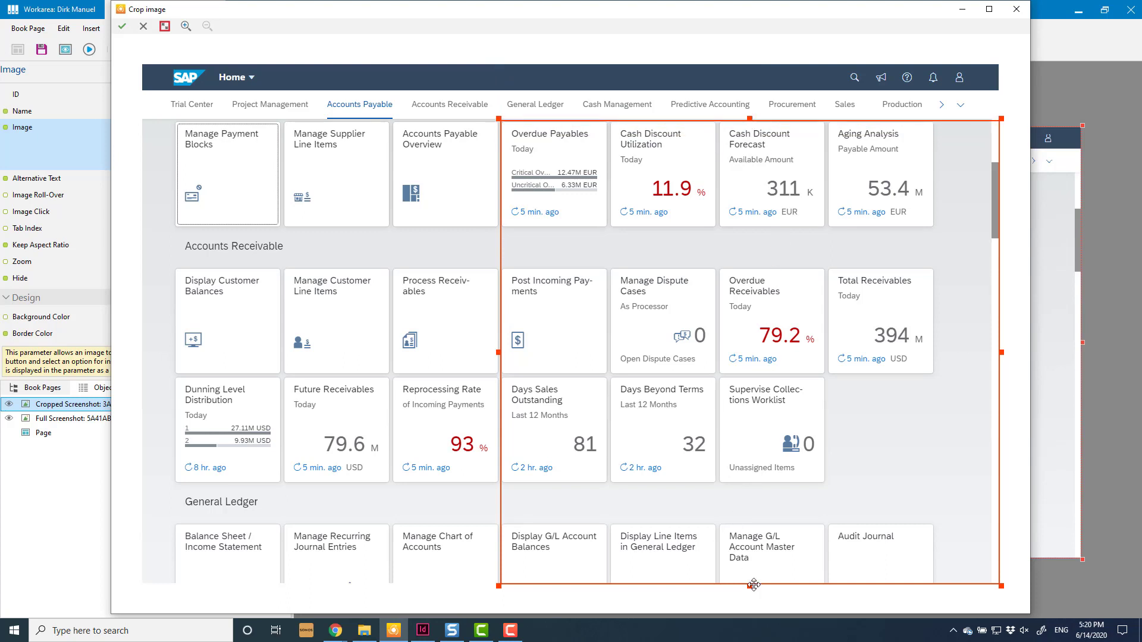
drag(749, 585, 693, 226)
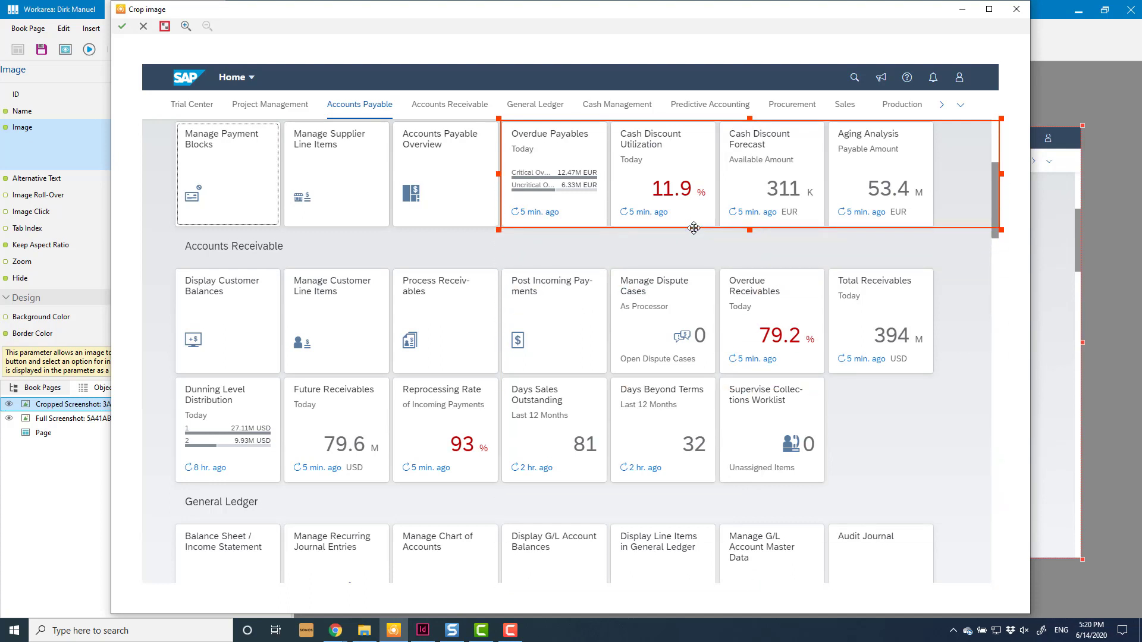
drag(1001, 175, 608, 168)
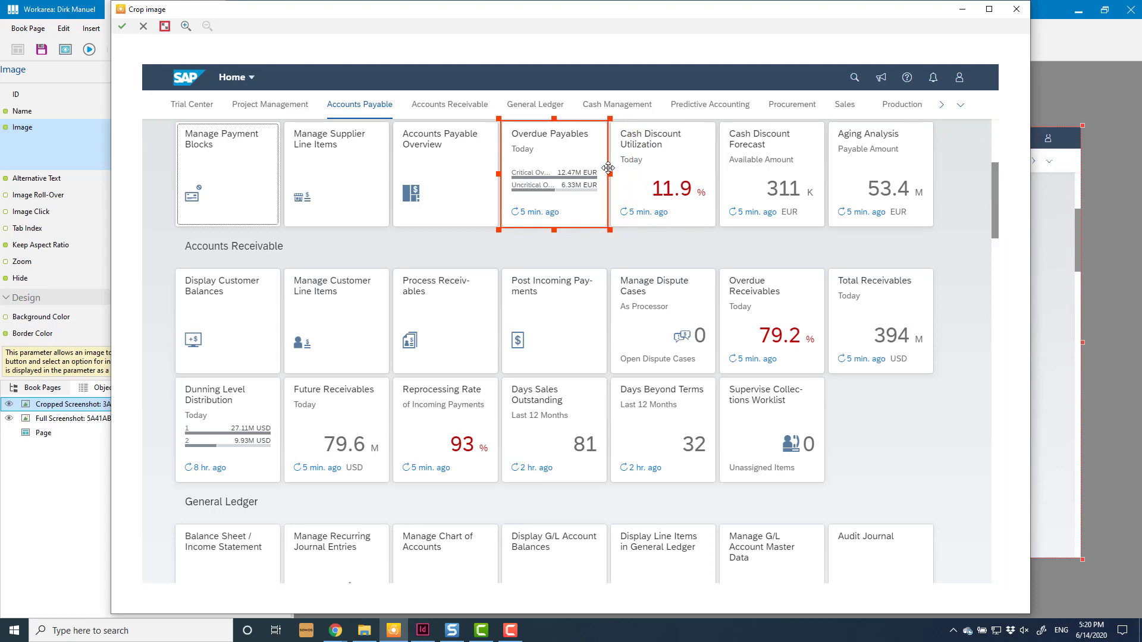
click(122, 26)
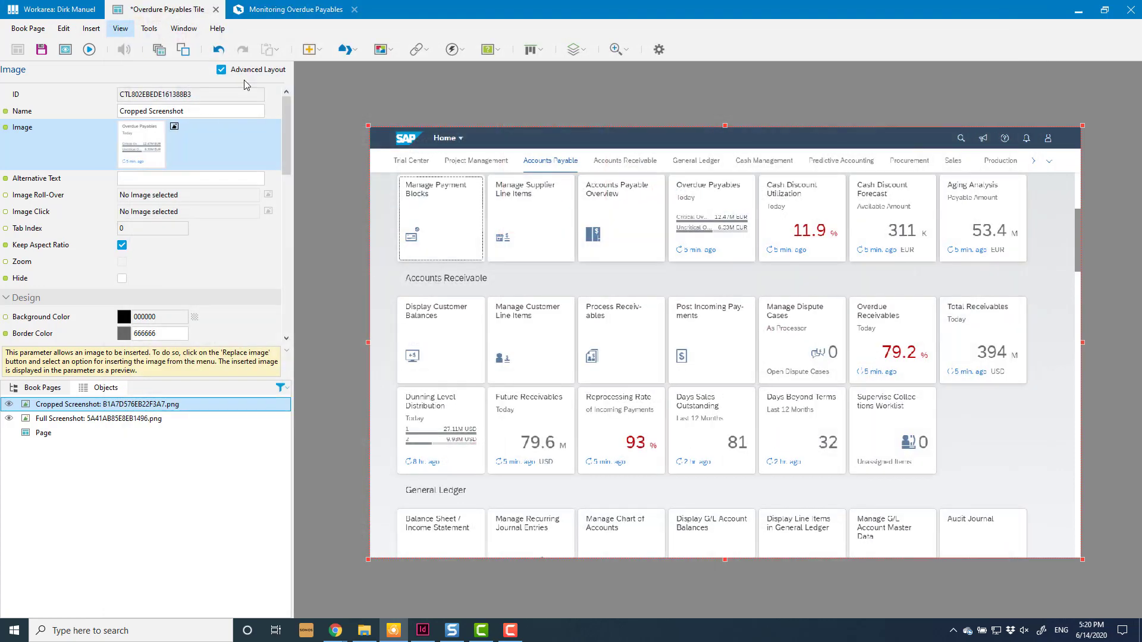
- Move the cropped tile image roughly over the Overdue Payables tile in the full screenshot
click(410, 161)
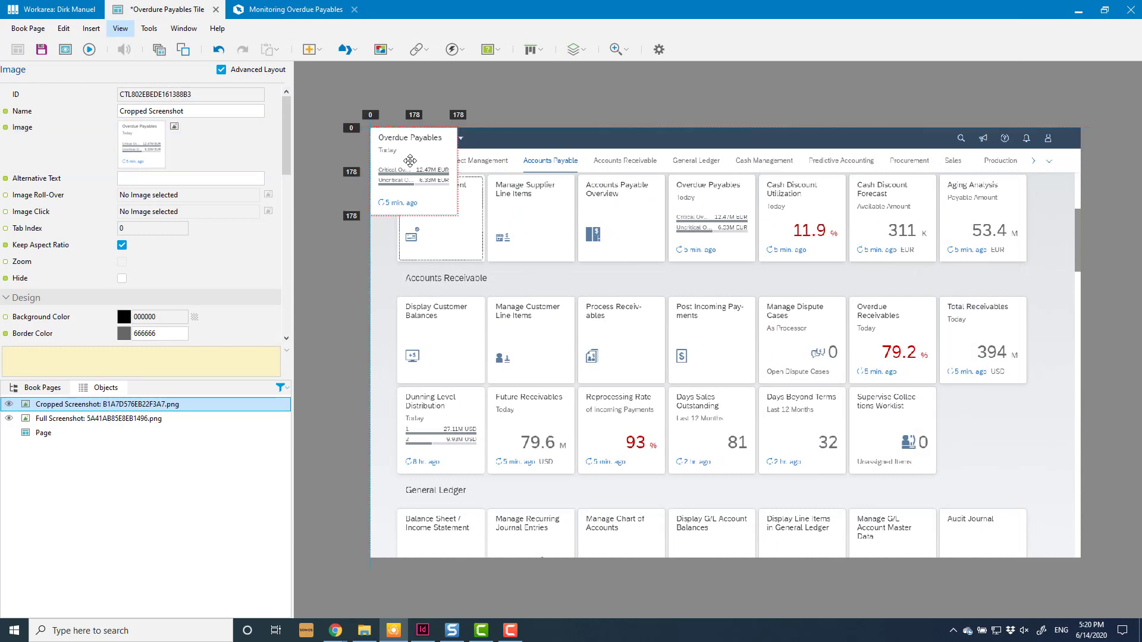
drag(411, 160, 710, 219)
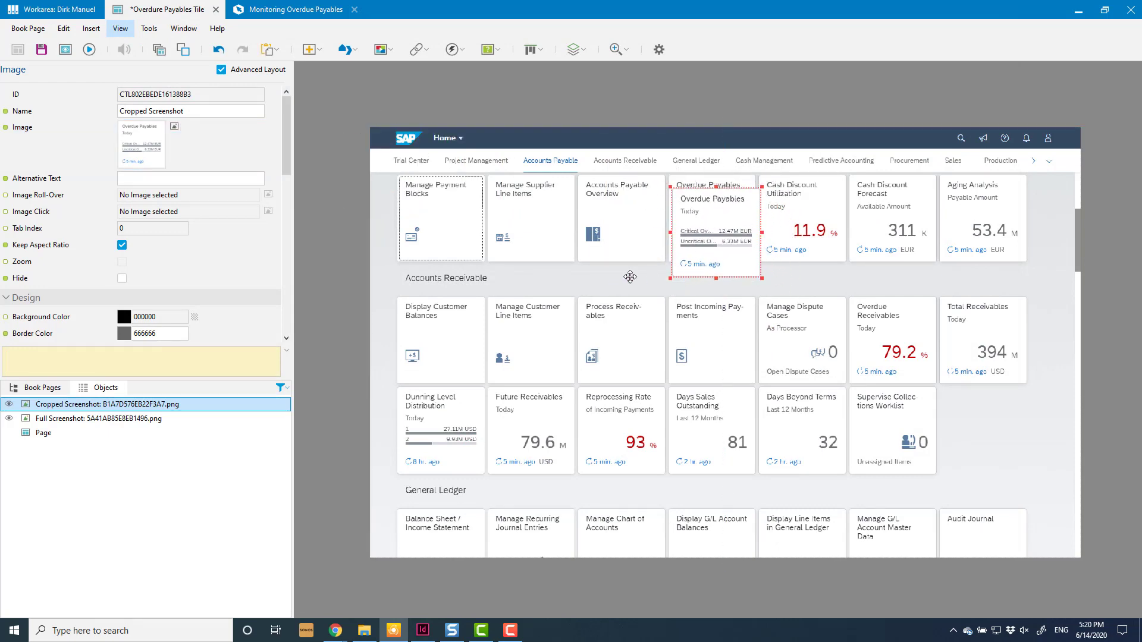
scroll(633, 262, up, 5)
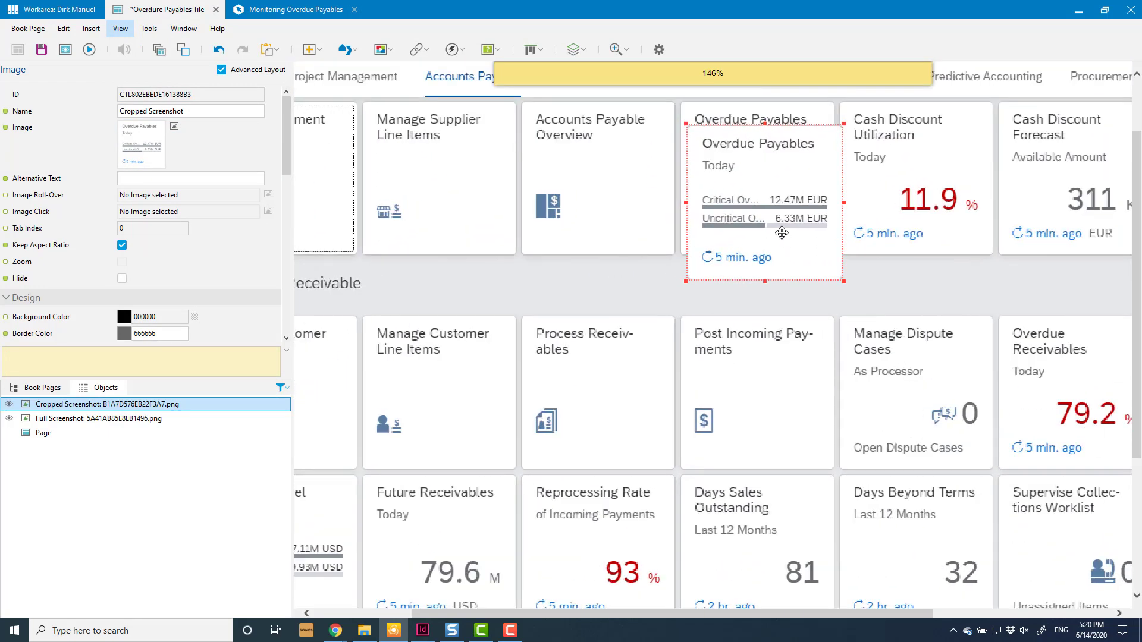
drag(781, 233, 775, 216)
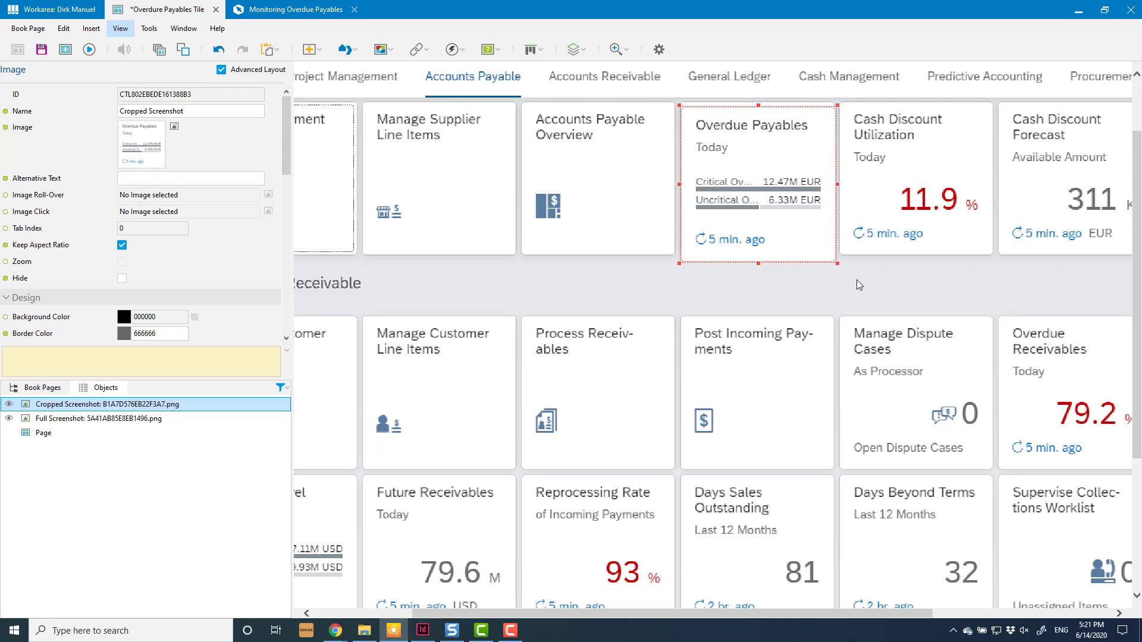
- Nudge the cropped image up and left until it lines up exactly with the underlying Overdue Payables tile
key(Up)
key(Up)
key(Up)
key(Up)
key(Up)
key(Up)
key(Up)
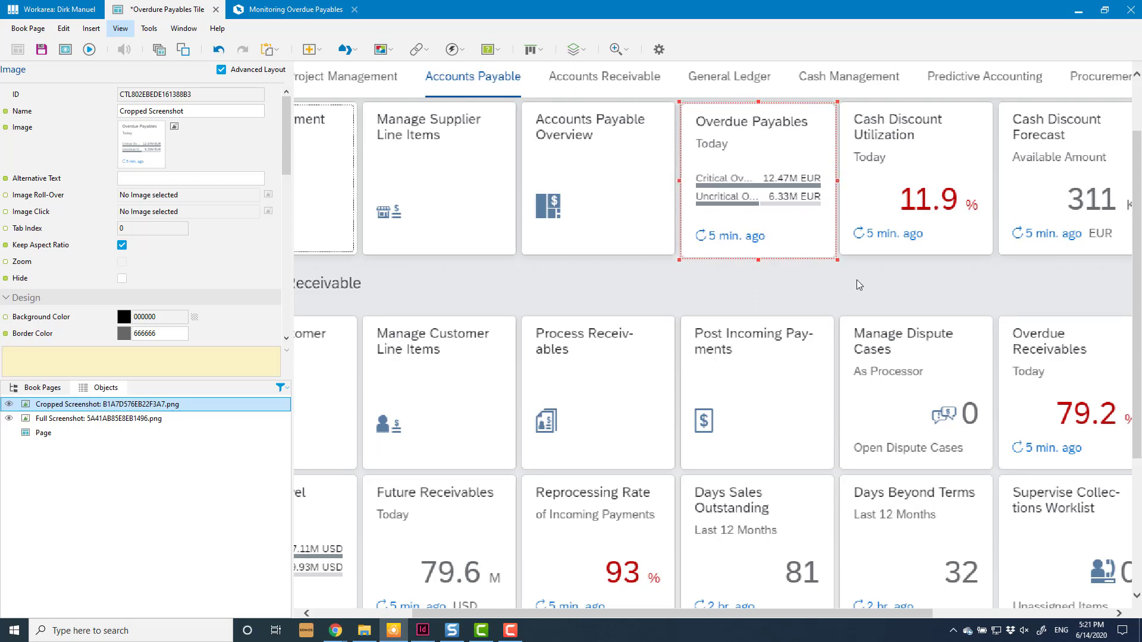
key(Up)
key(Up)
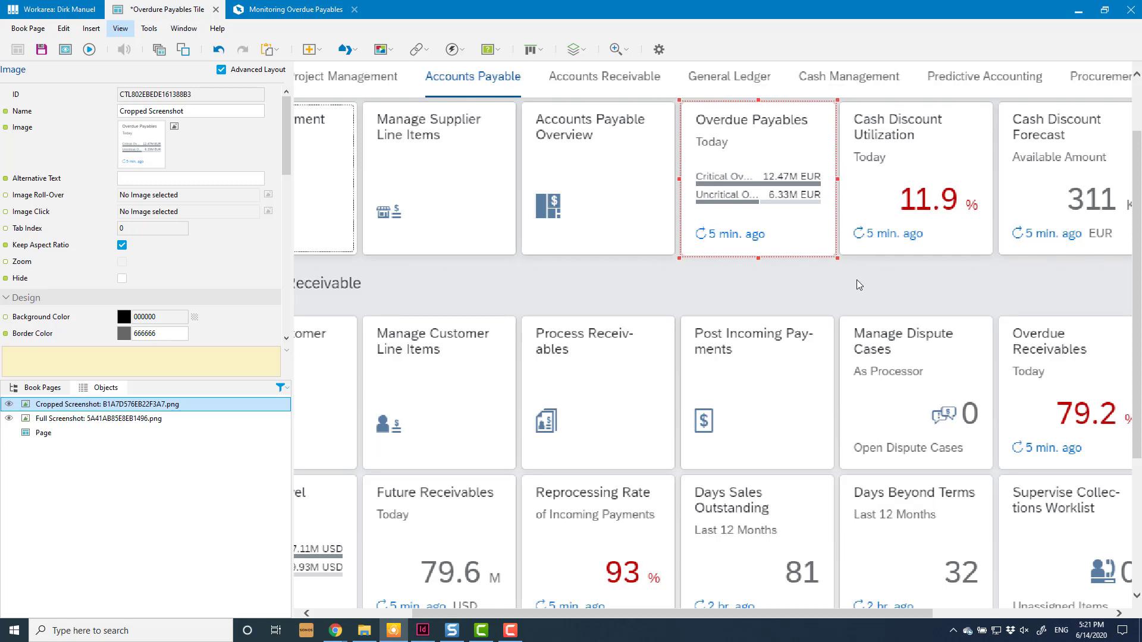
key(Up)
key(Left)
key(Left)
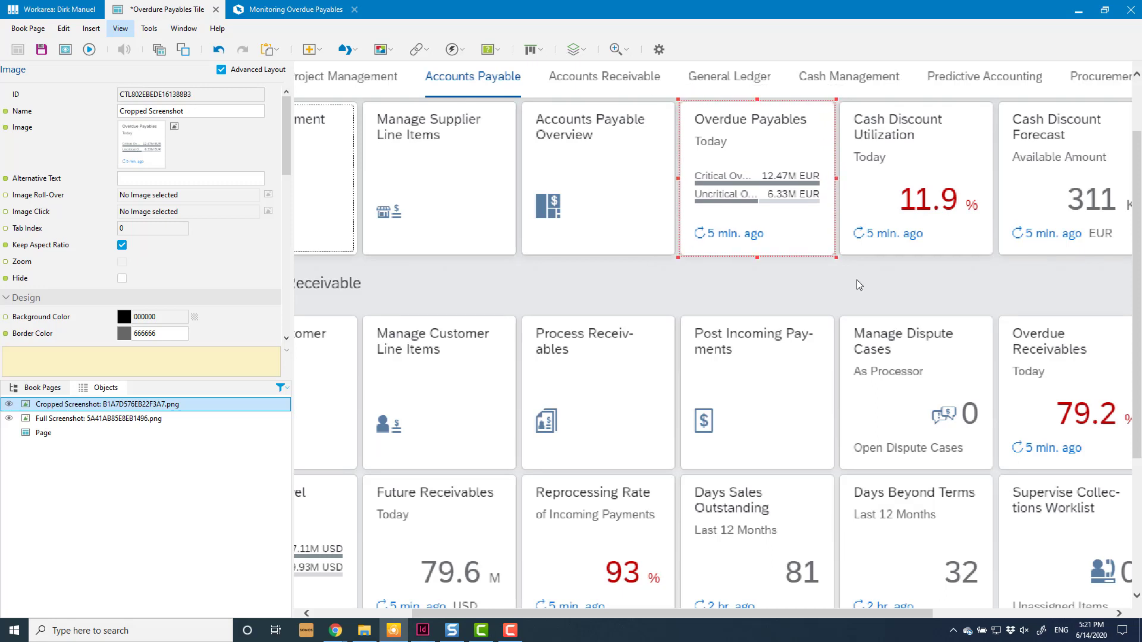
- Check the cropped tile's alignment by selecting each image in turn and toggling the Cropped Screenshot's visibility
click(620, 315)
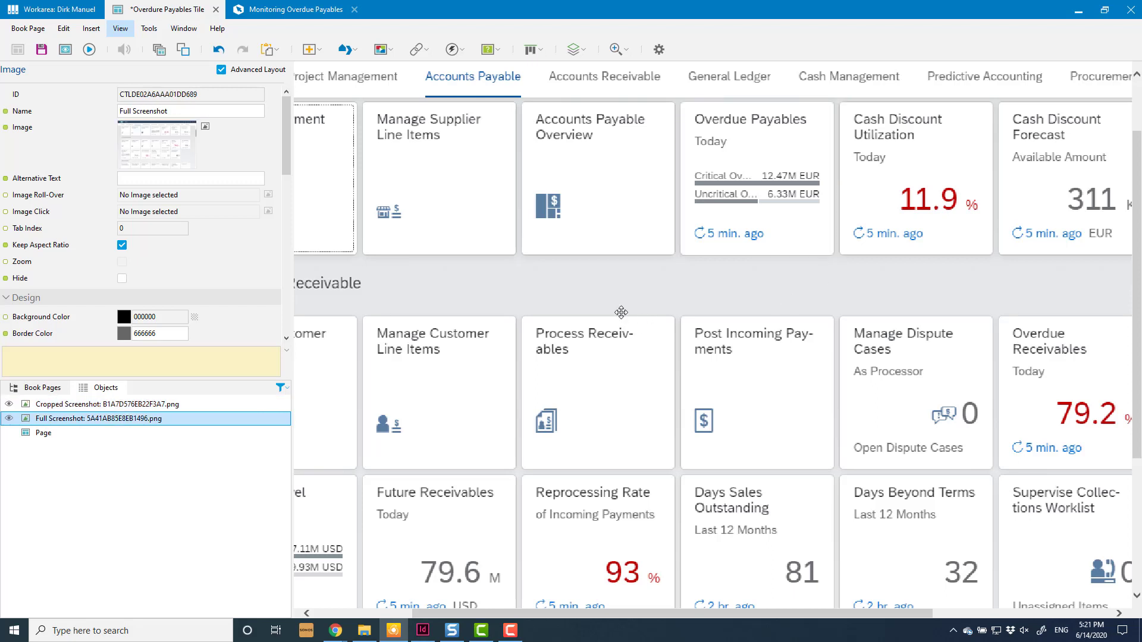
click(721, 181)
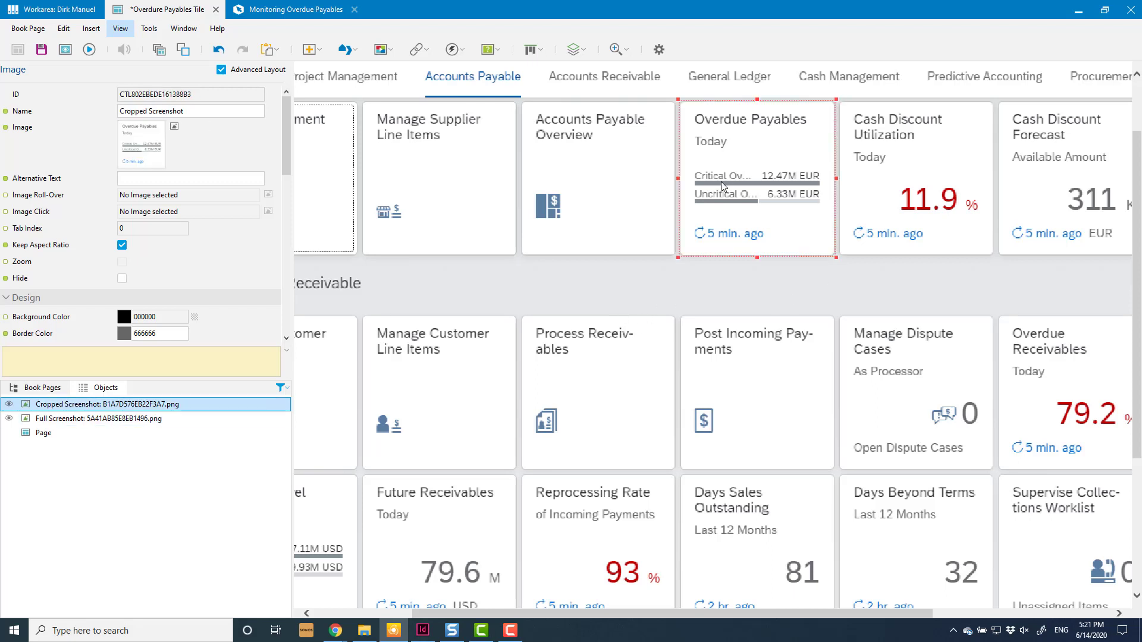
click(9, 404)
click(9, 404)
click(9, 405)
scroll(733, 372, down, 2)
click(550, 382)
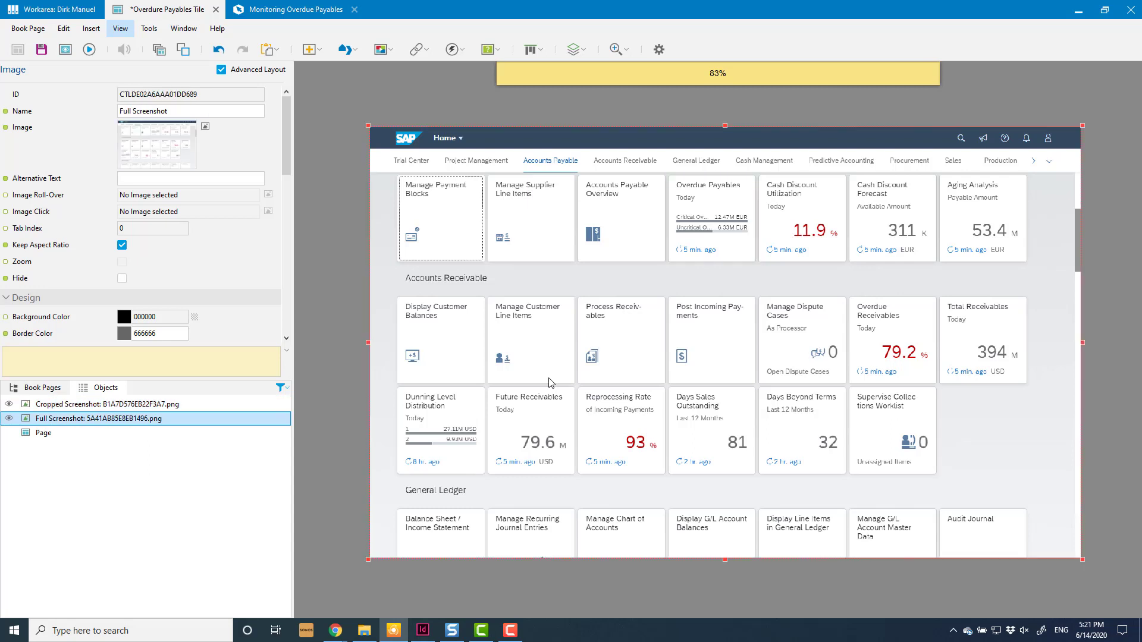
- Insert an Animation object and fit its frame over the Overdue Payables tile
click(697, 203)
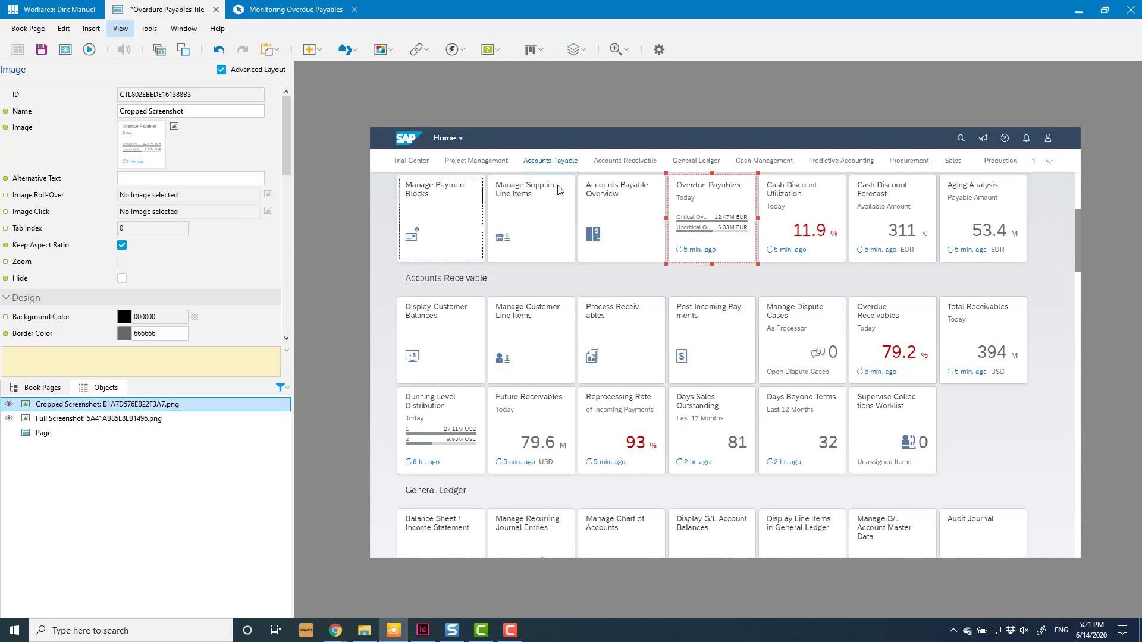
click(454, 49)
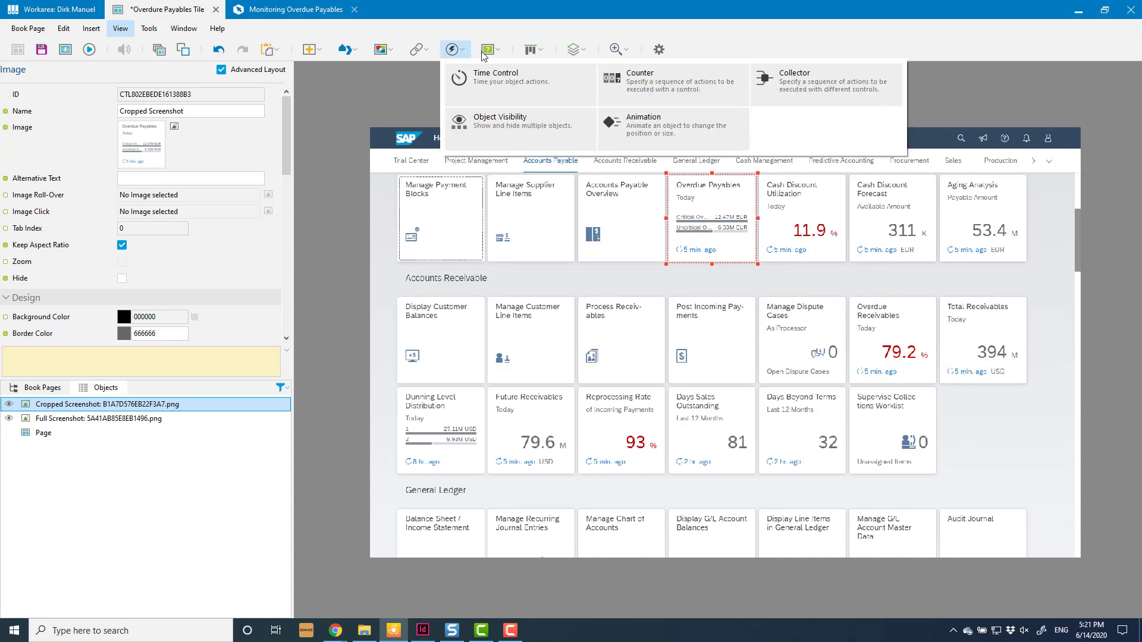
click(665, 131)
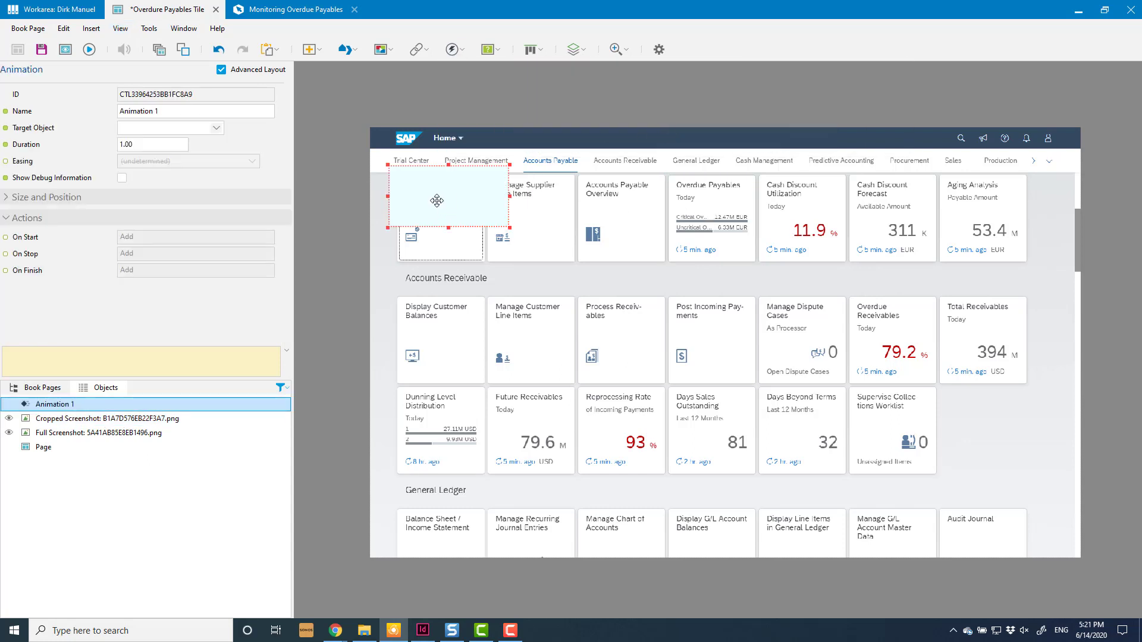
drag(427, 186, 691, 202)
drag(788, 204, 715, 262)
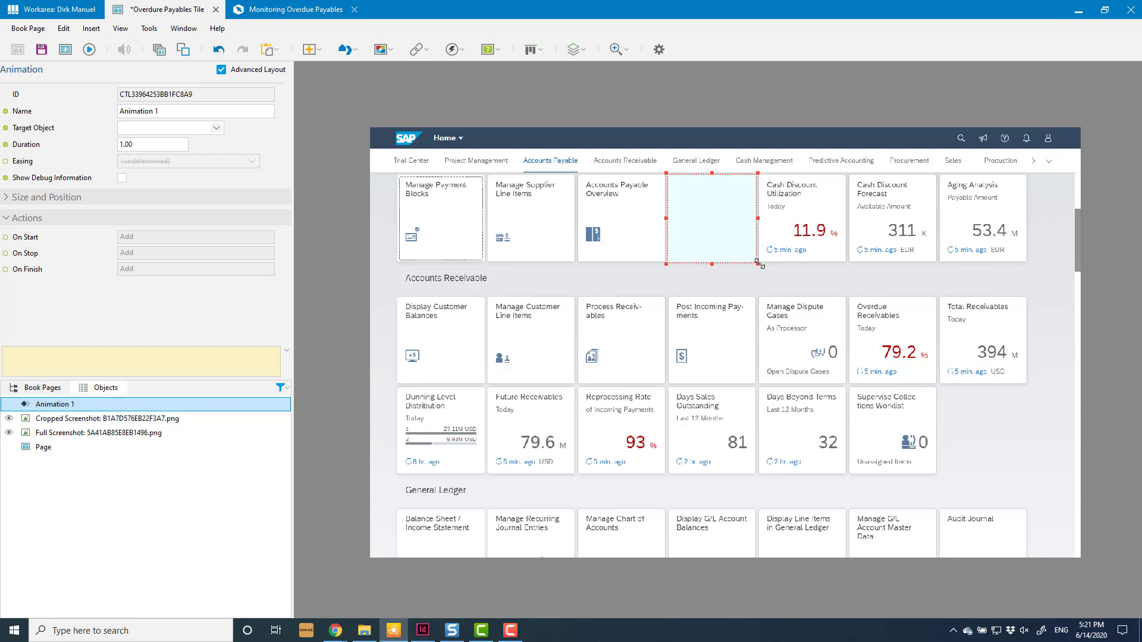
- Enlarge the animation frame to 480 by 480 pixels and center it on the page
drag(761, 267, 908, 376)
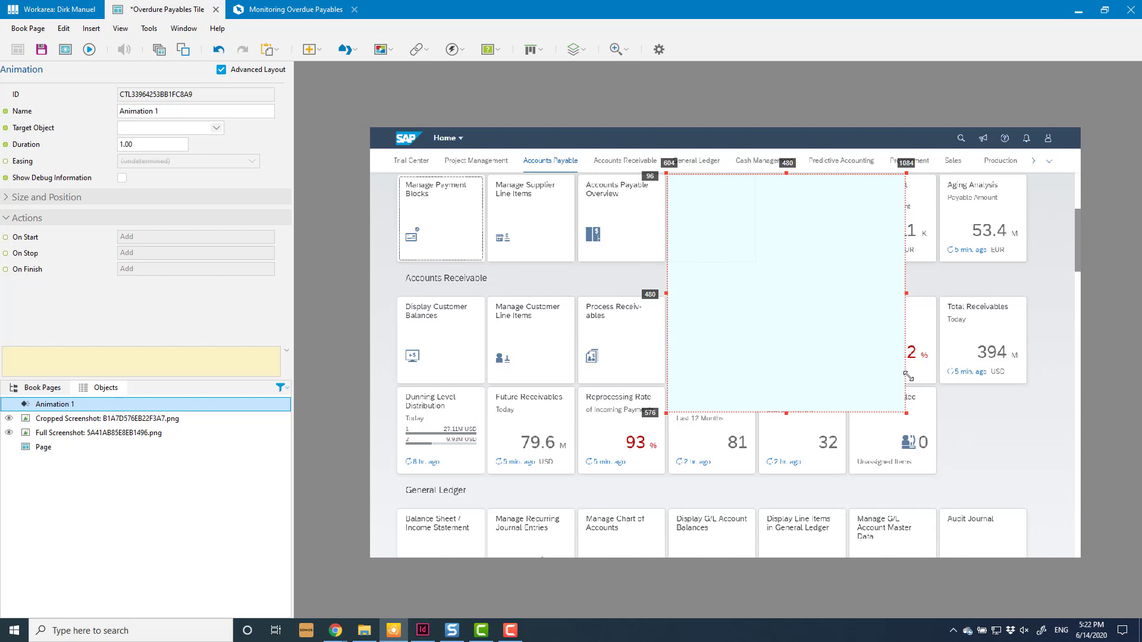
drag(854, 286, 792, 335)
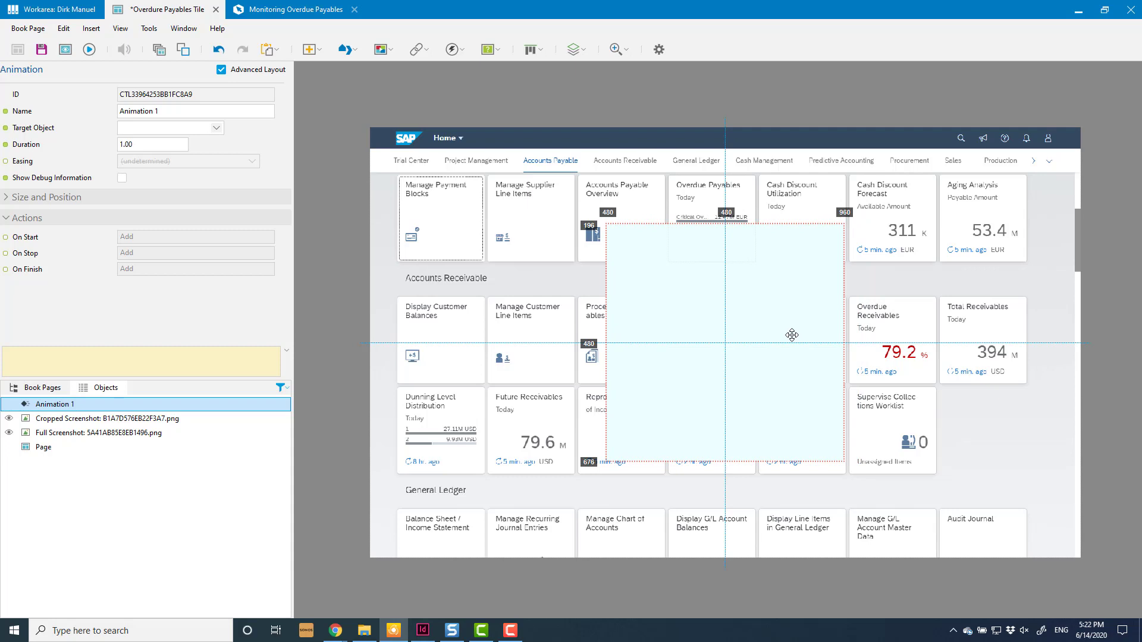
drag(792, 334, 792, 334)
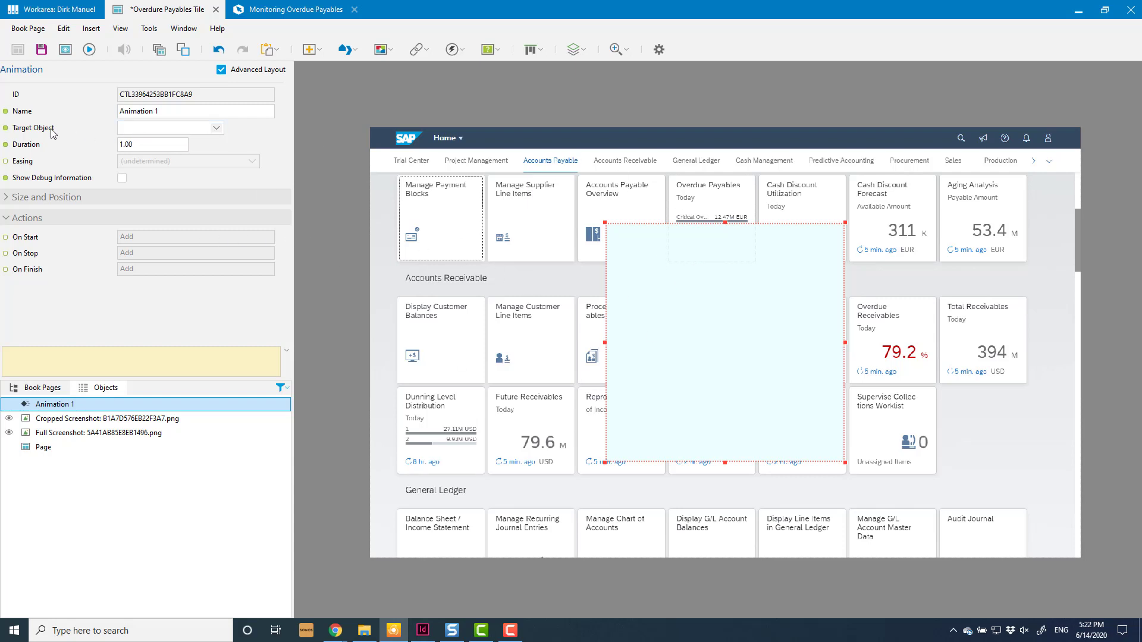
- Set the animation's target object to the Cropped Screenshot image
click(26, 132)
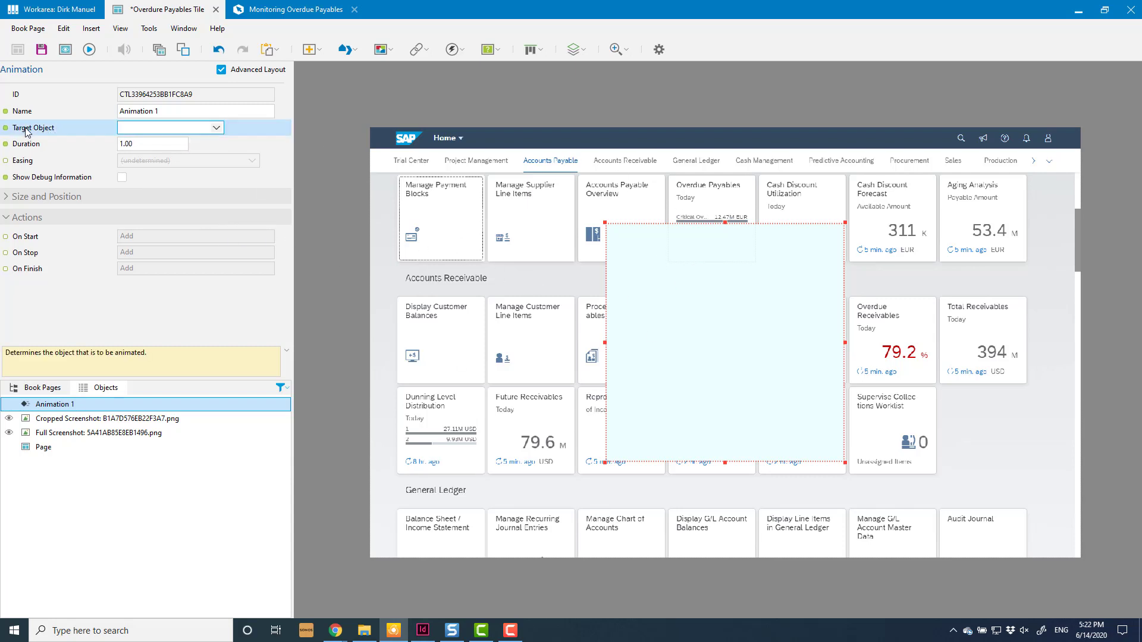
click(217, 128)
click(159, 153)
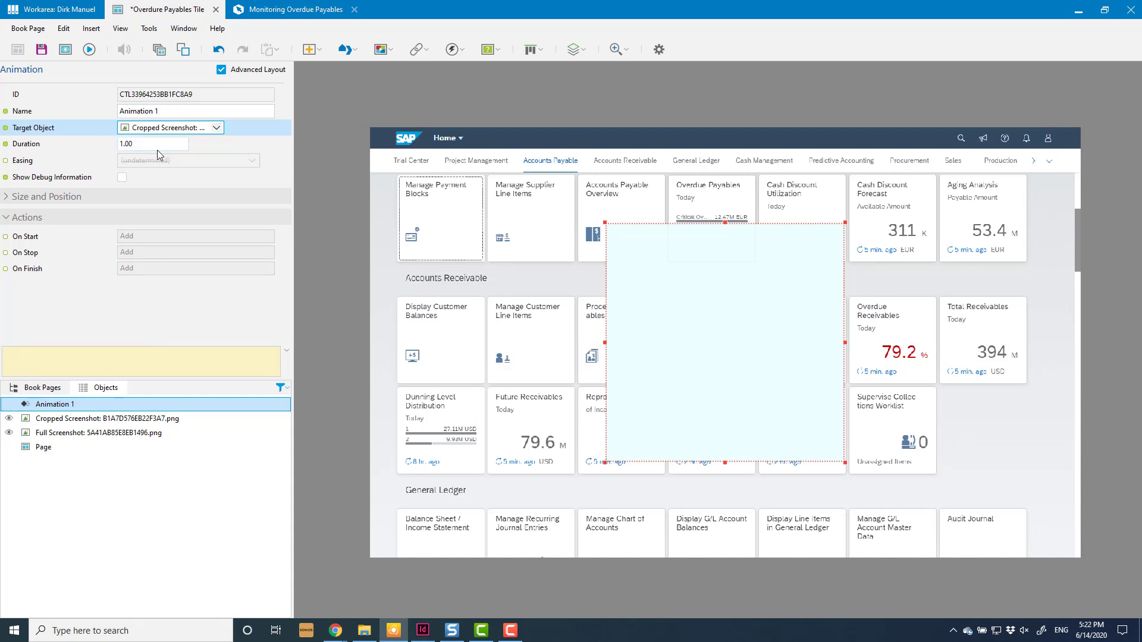
click(706, 195)
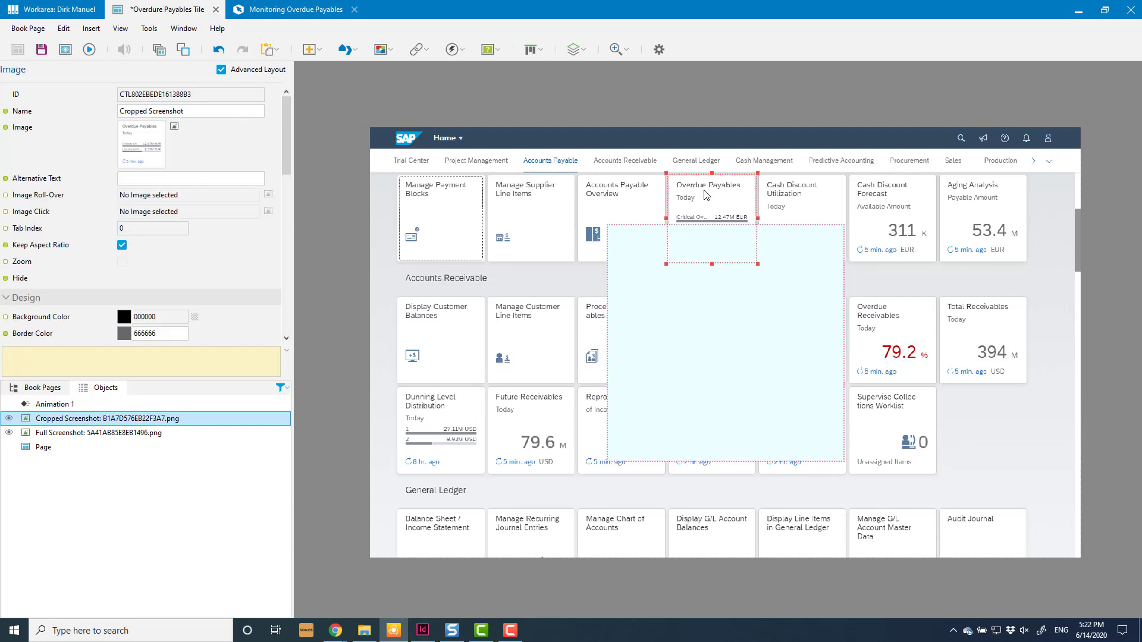
click(731, 361)
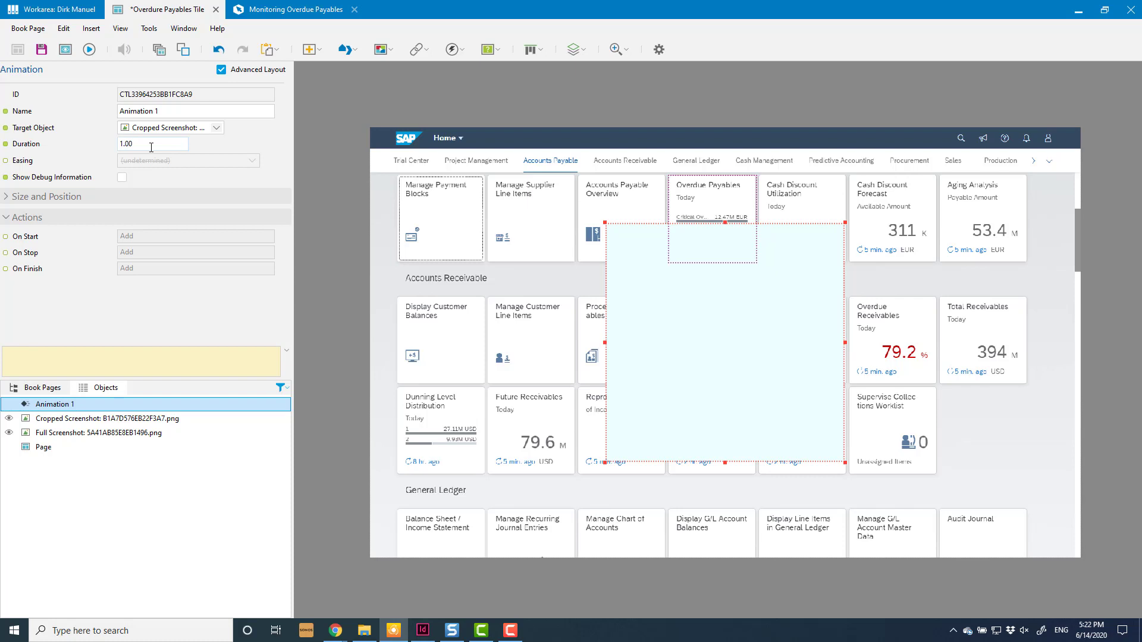
click(29, 162)
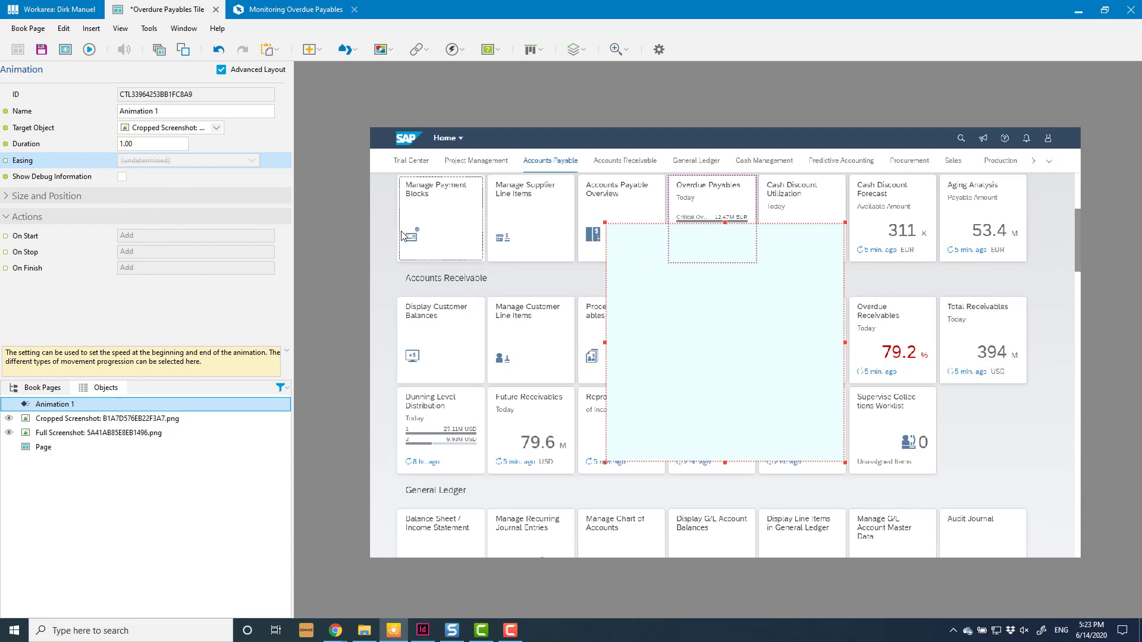
- Insert a text bubble pointing right and place it to the left of the animation frame, then reselect the cropped tile image
click(320, 49)
click(349, 73)
click(506, 253)
drag(422, 201, 522, 258)
click(717, 201)
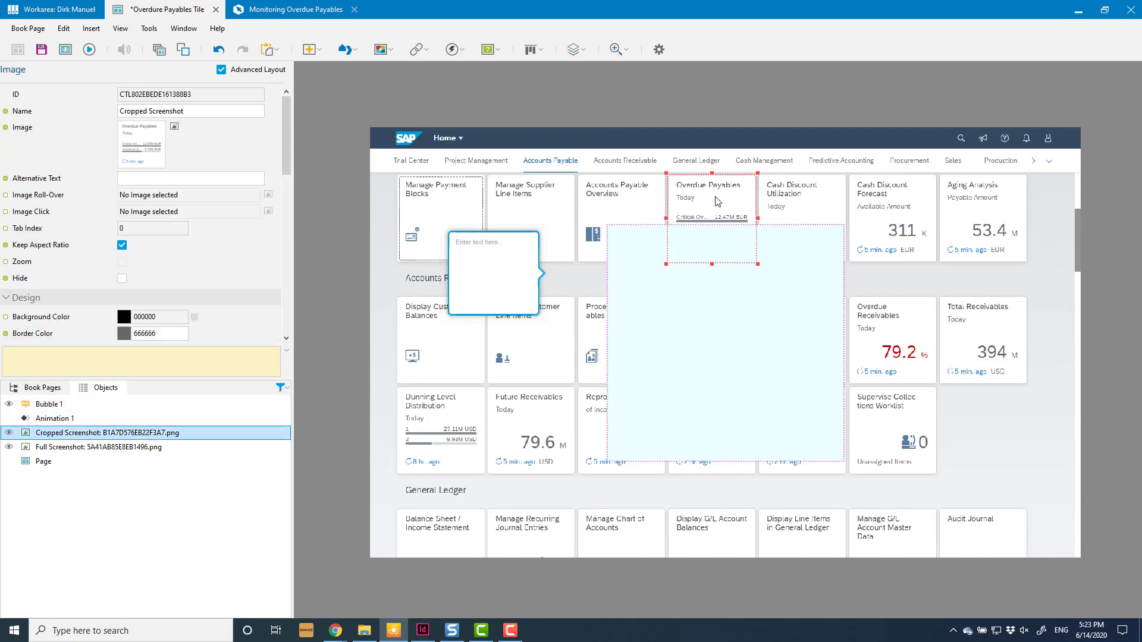
- Duplicate the cropped tile image, align the copy with the animation frame's upper-left corner and enlarge it to fill the frame
key(ctrl+c)
key(ctrl+v)
drag(721, 226, 649, 259)
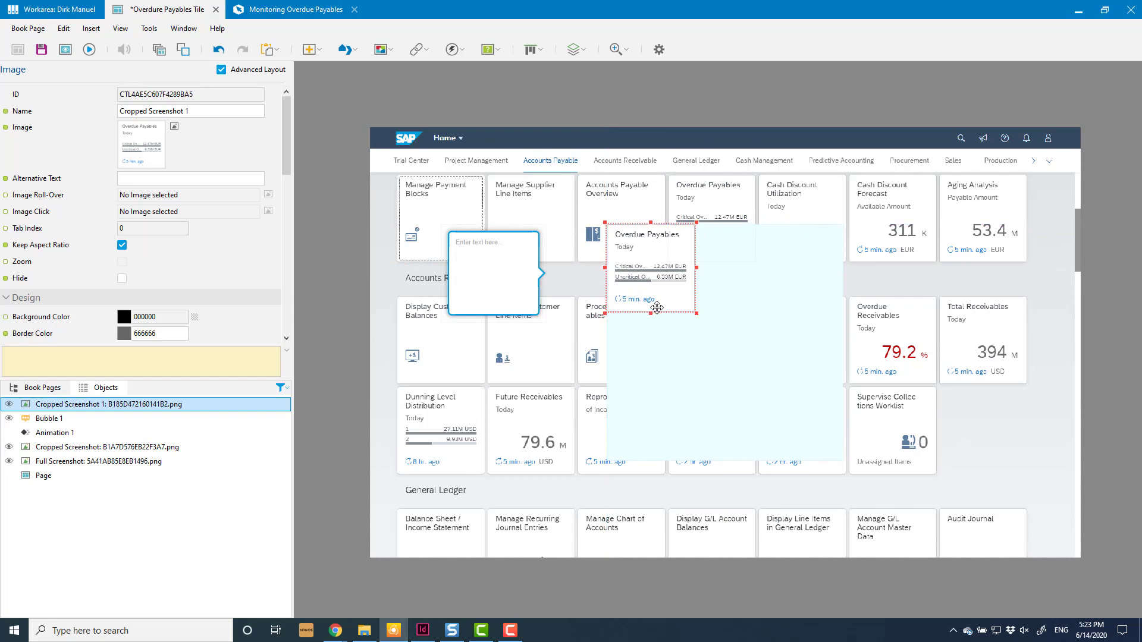
drag(696, 311, 845, 467)
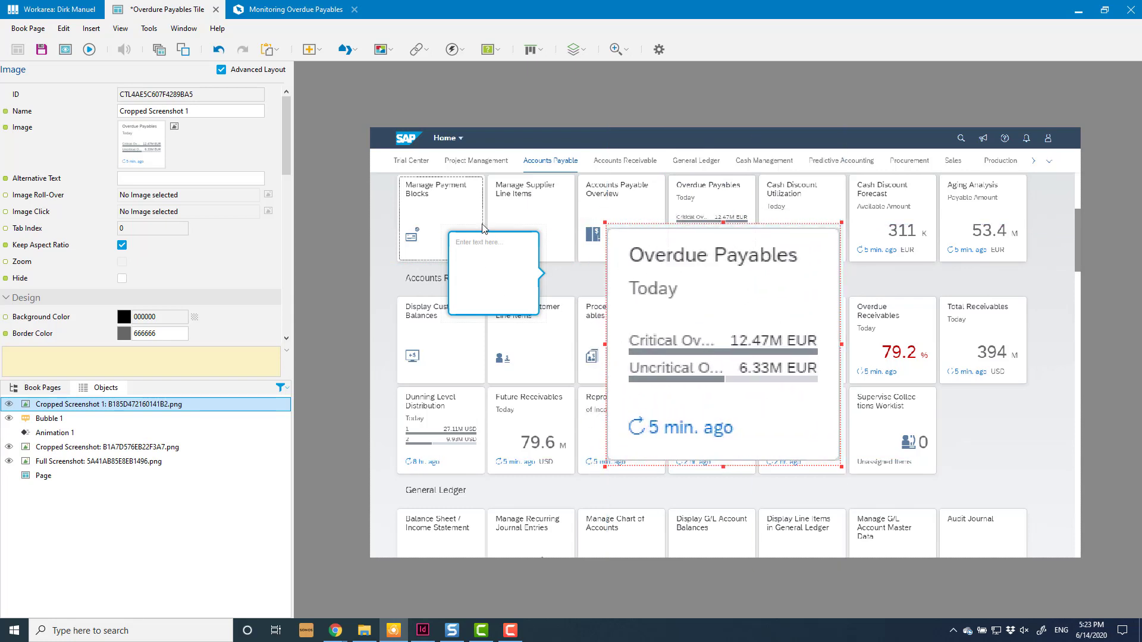
- Name the text bubble "Refresh Time" and set its text to "This shows you the time this information was last refreshed from the server."
click(500, 244)
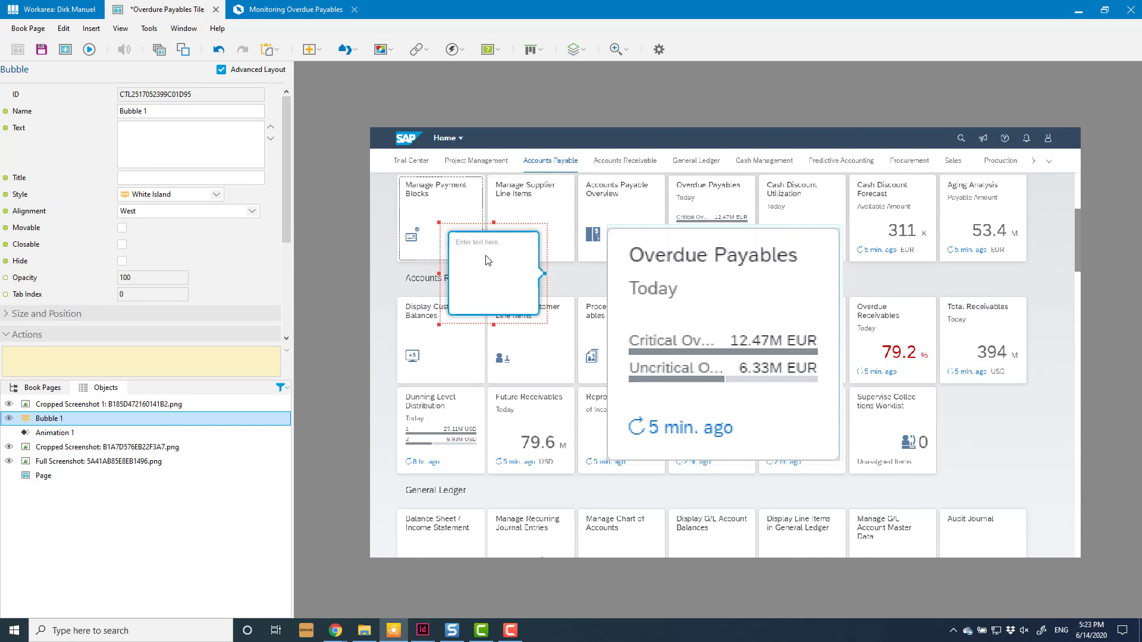
triple_click(159, 116)
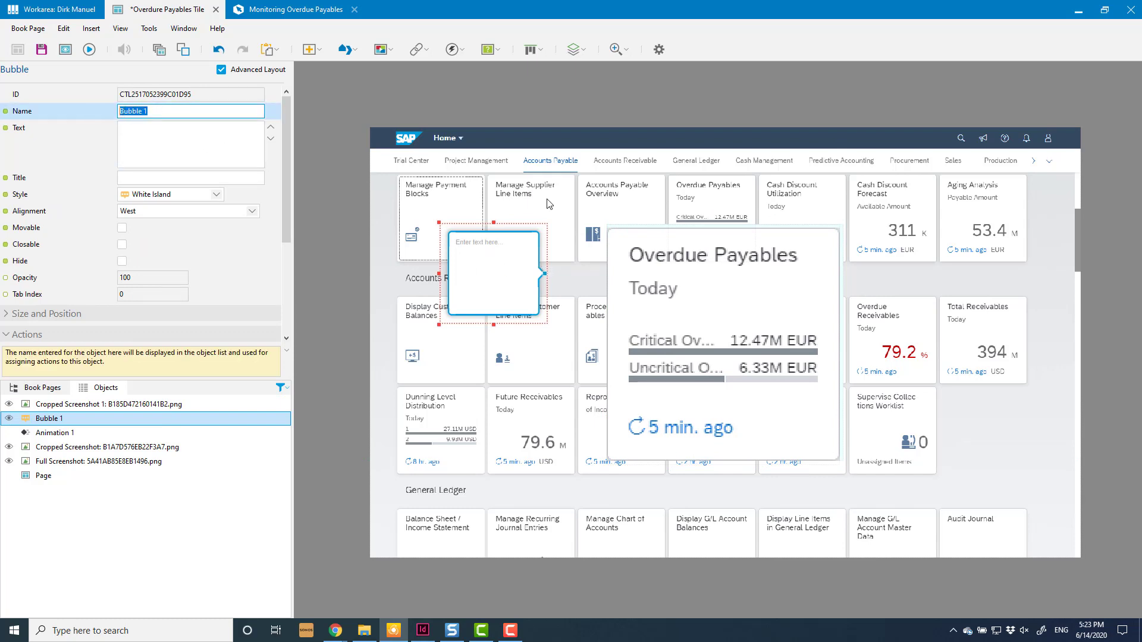
text(Refresh Time)
click(158, 150)
text(This shows you )
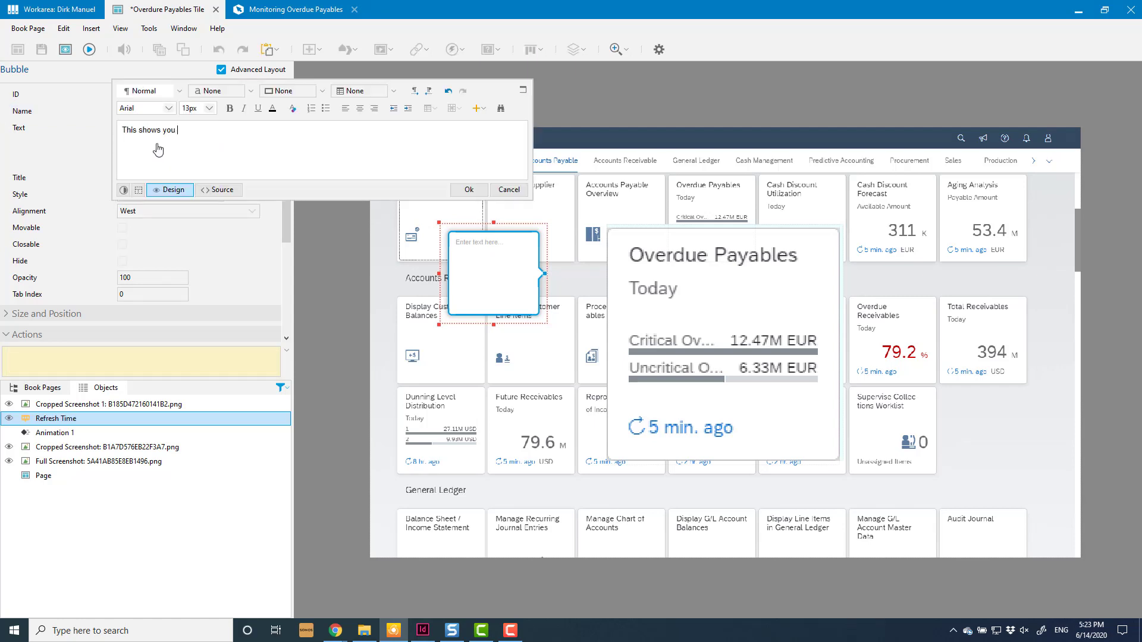
text(the time this information was last refreshed from the server.)
click(115, 43)
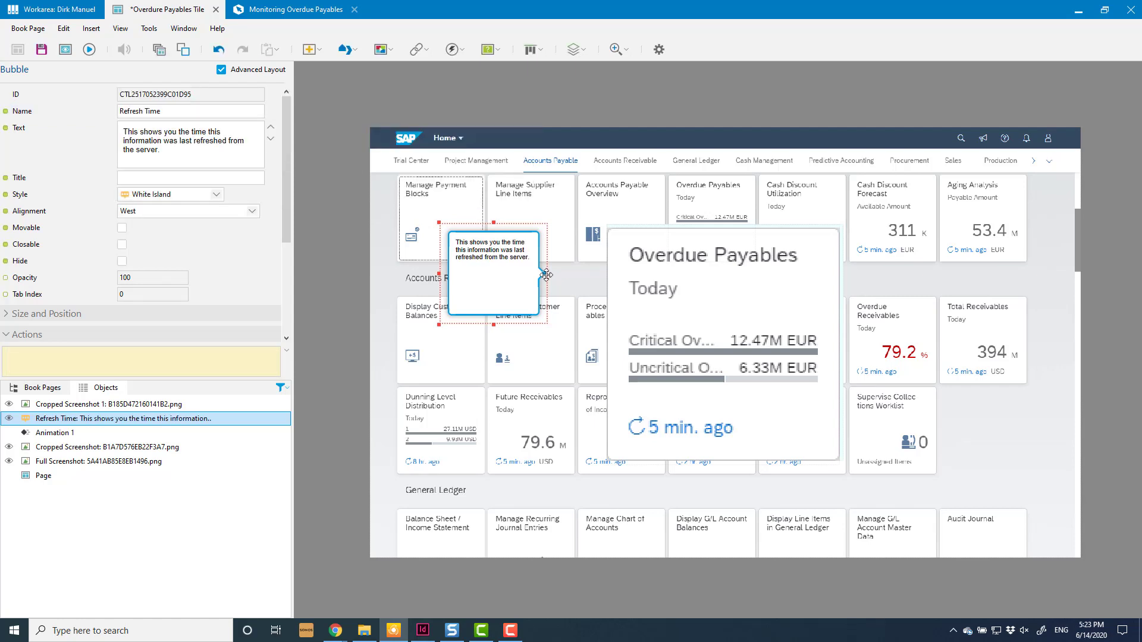
- Insert another text bubble pointing at the enlarged tile's Critical Overdue line and name it "Critical"
click(309, 49)
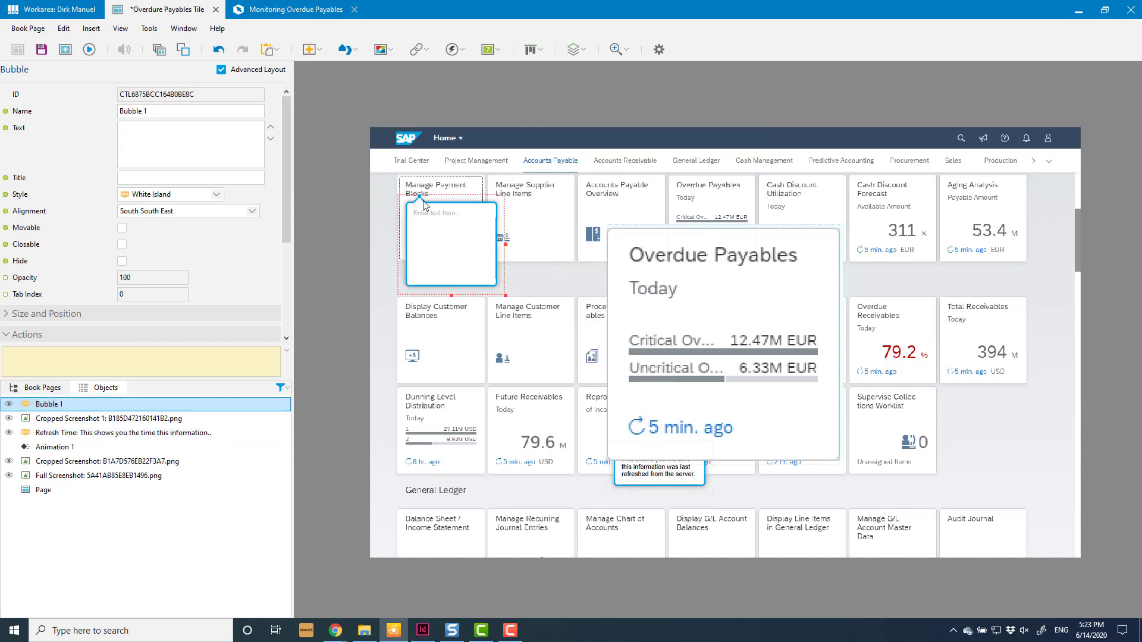
drag(432, 275, 546, 286)
triple_click(173, 115)
text(Critical)
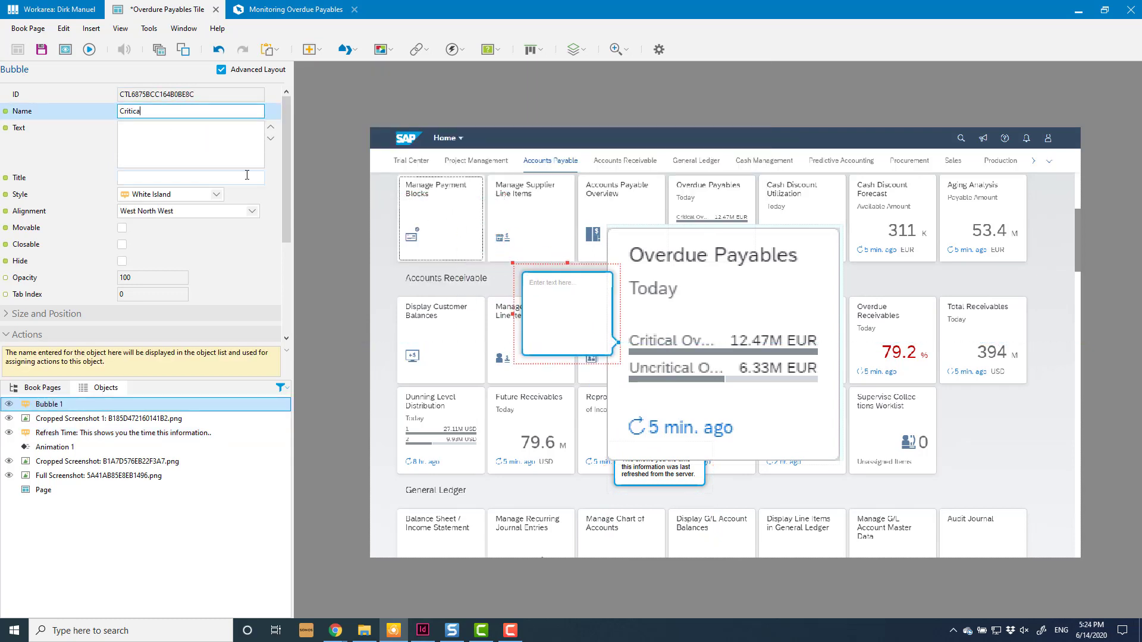
- Set the Critical bubble's text to "This is the total value of 'critical' overdue receivables. This should be zero!"
click(184, 150)
text(This is the total value of 'critica; overdue rece)
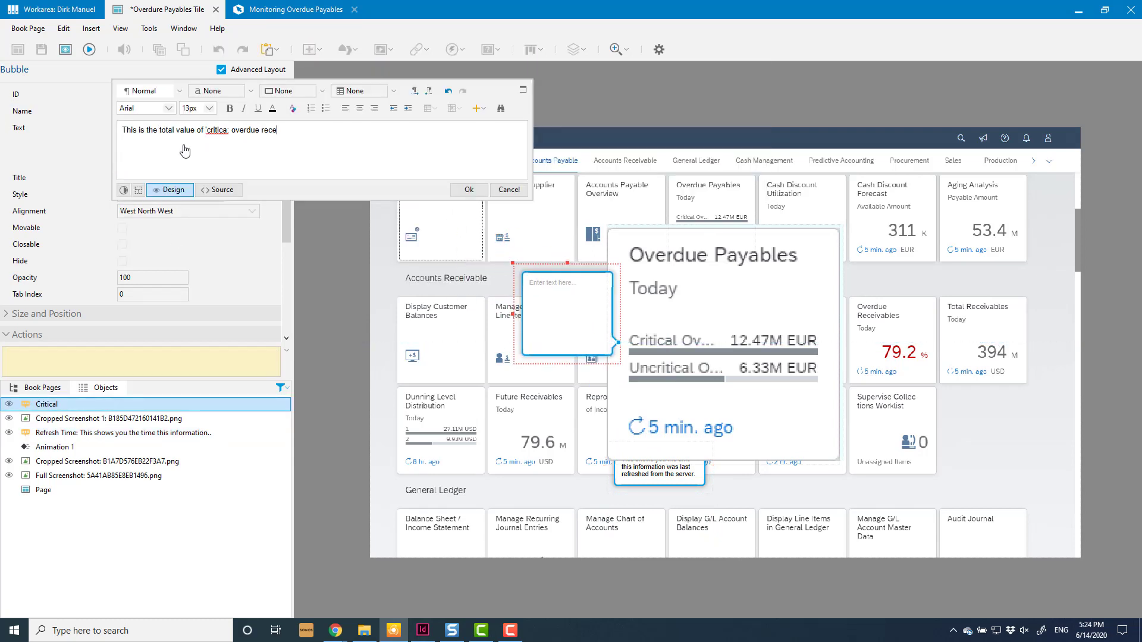
text(ivables. This should be )
text(l')
click(468, 189)
- Insert a third text bubble pointing at the enlarged tile's uncritical overdue amount and name it "Non-critical"
click(308, 49)
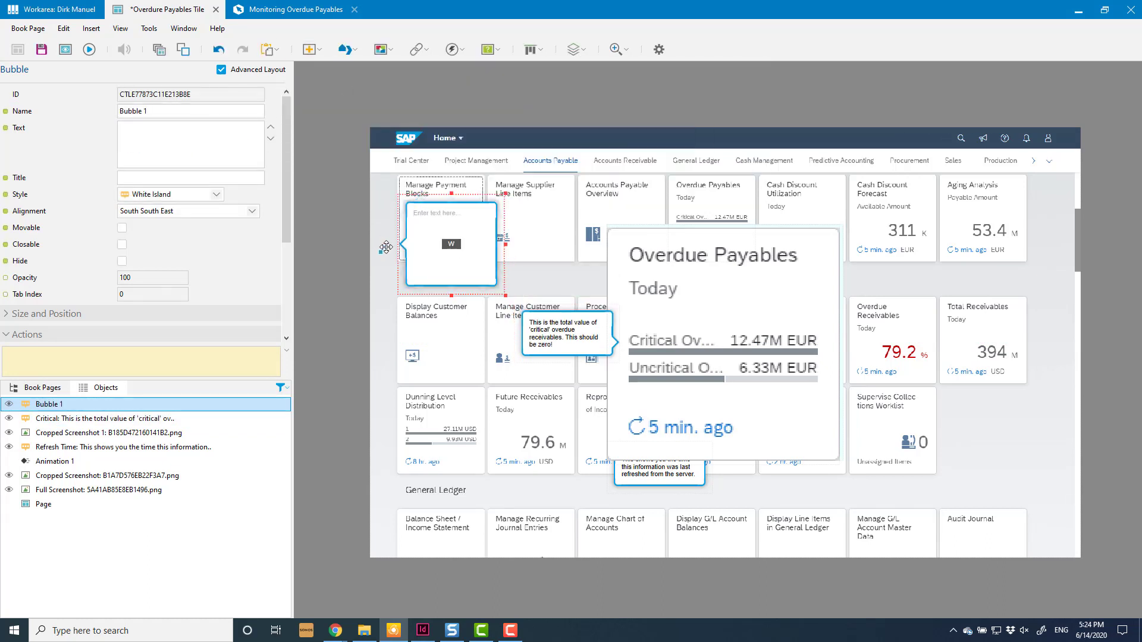
drag(386, 247, 825, 370)
triple_click(190, 111)
text(Non-critical)
- Set the Non-critical bubble's text to "This is the total value of non-critical overdue receivables."
click(146, 141)
text(This i)
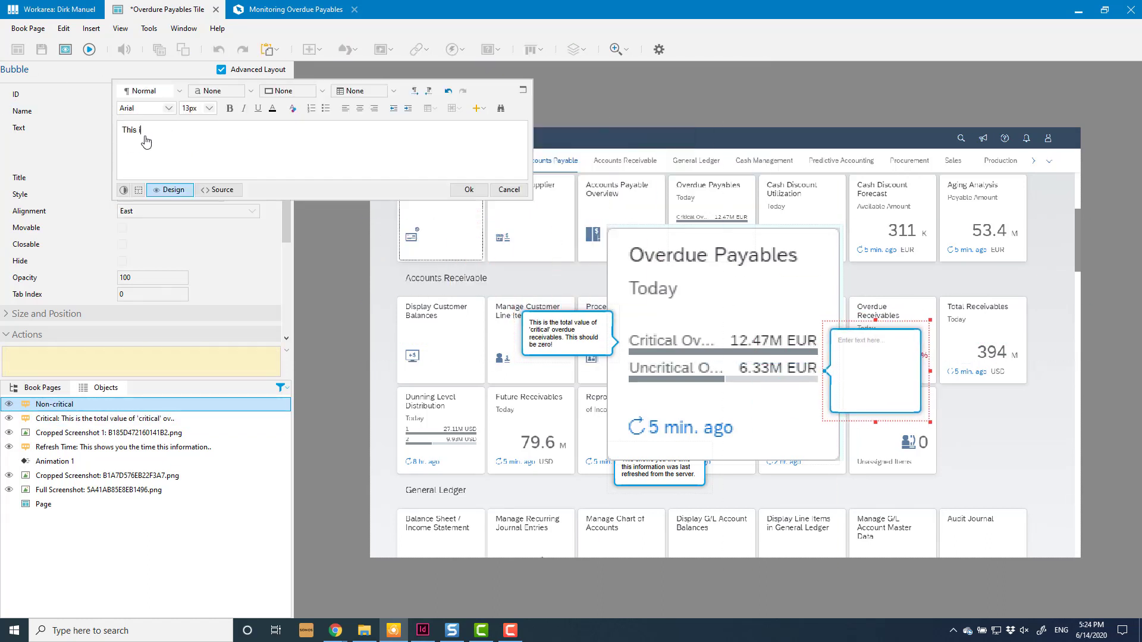
text(s the total value of non-critical overdue receivables.)
click(468, 189)
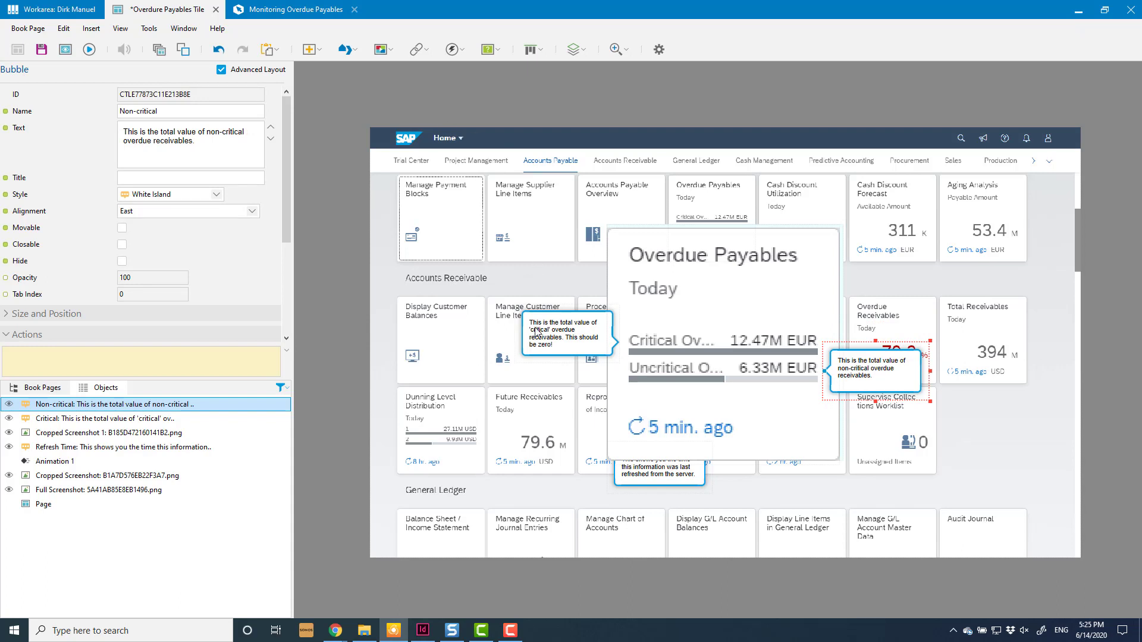
- Delete the enlarged copy of the cropped tile image from the page
click(672, 308)
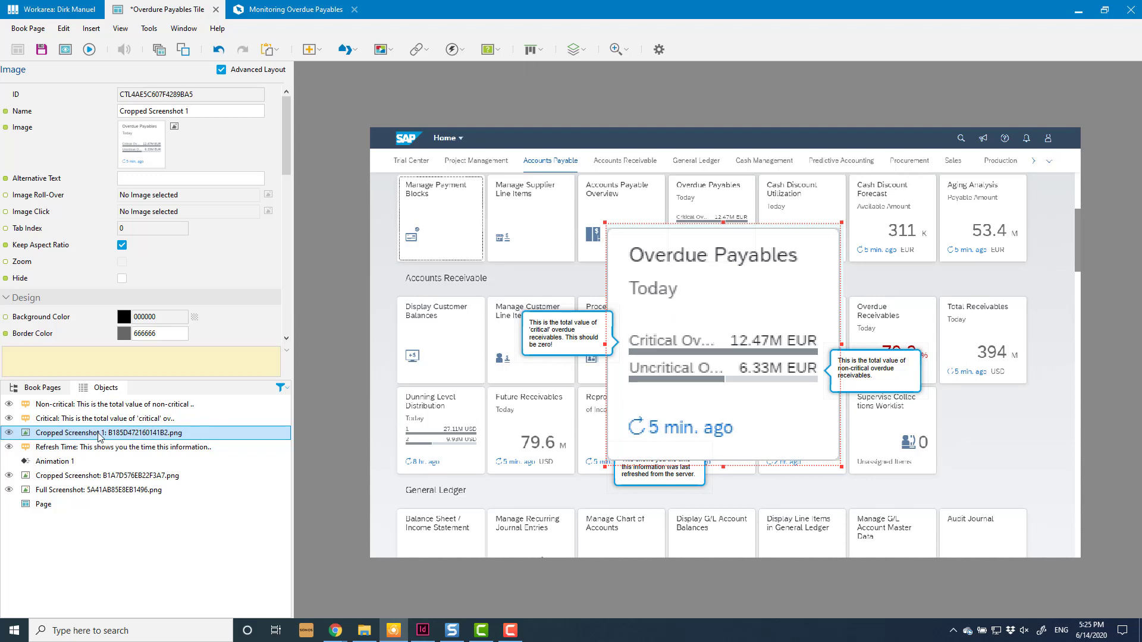
key(Delete)
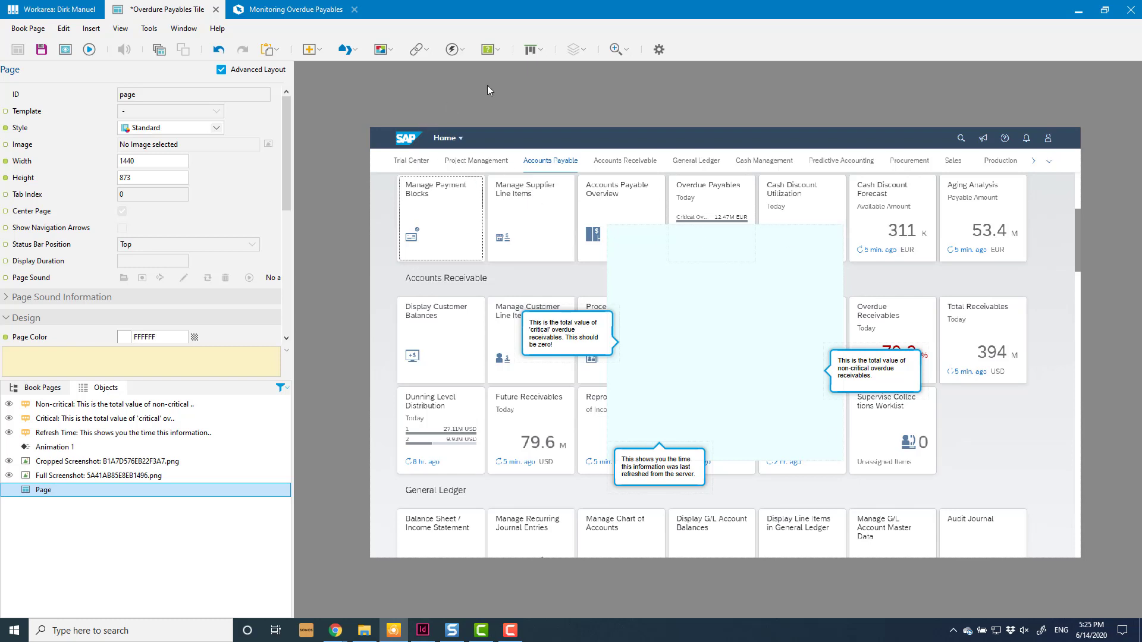
- Insert a Time Control object on the page and name it "Page Animation"
click(463, 50)
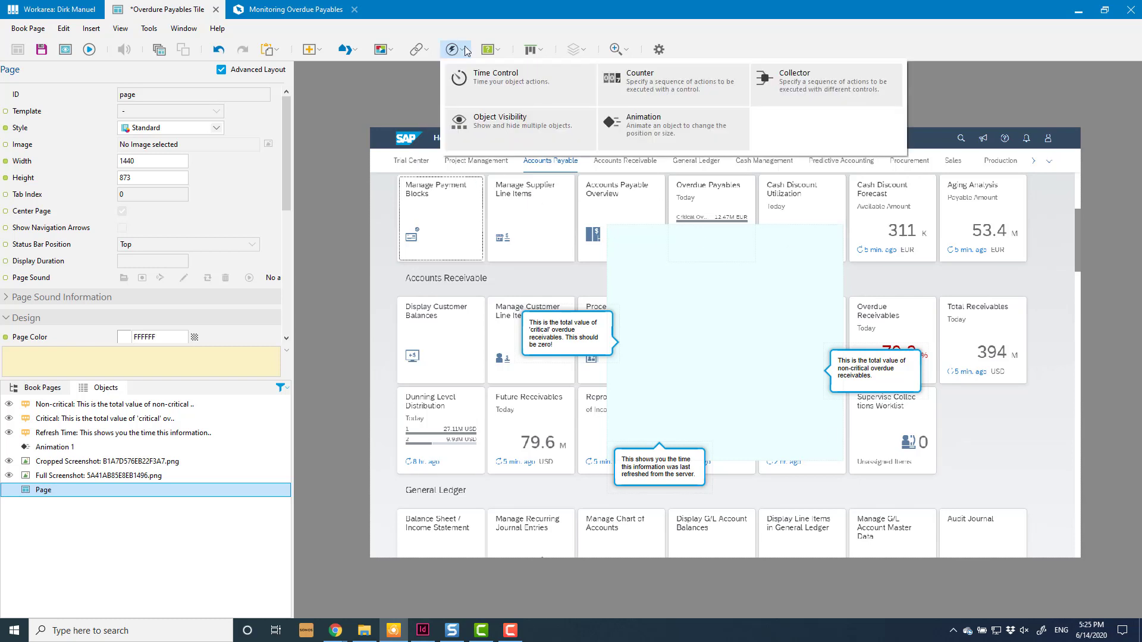
click(499, 83)
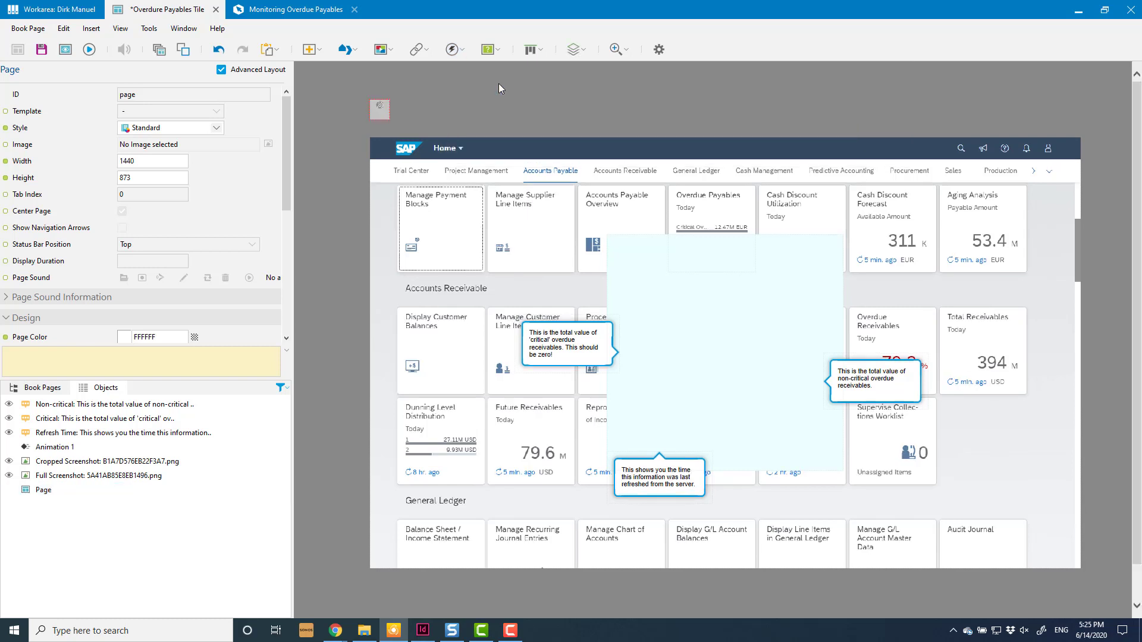
click(53, 111)
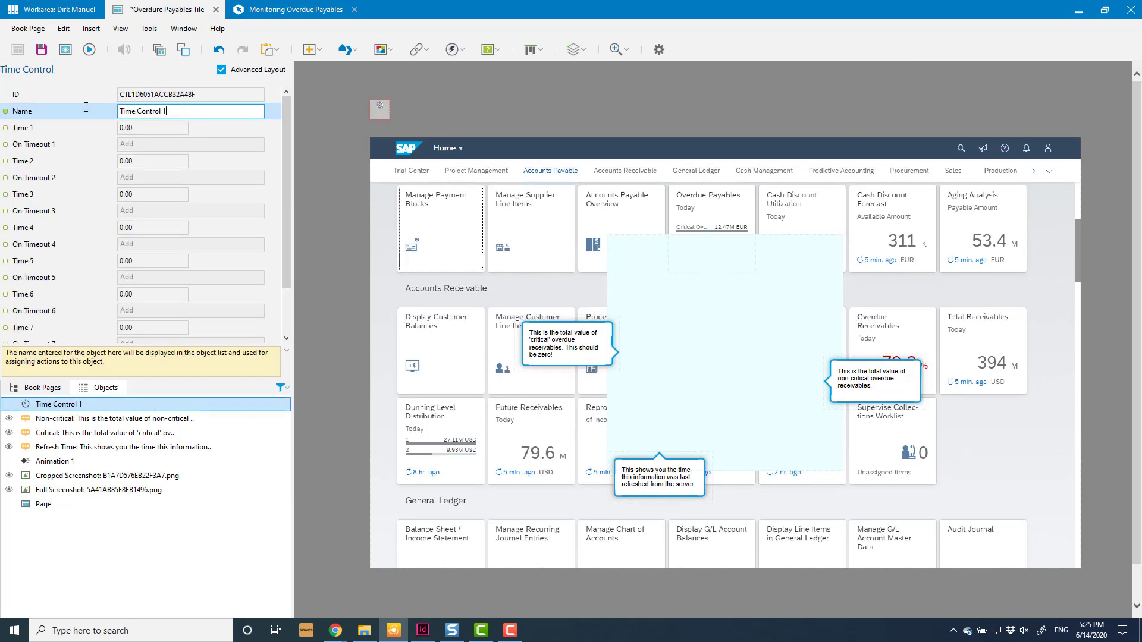
text(Page Animationb)
key(BackSpace)
click(322, 123)
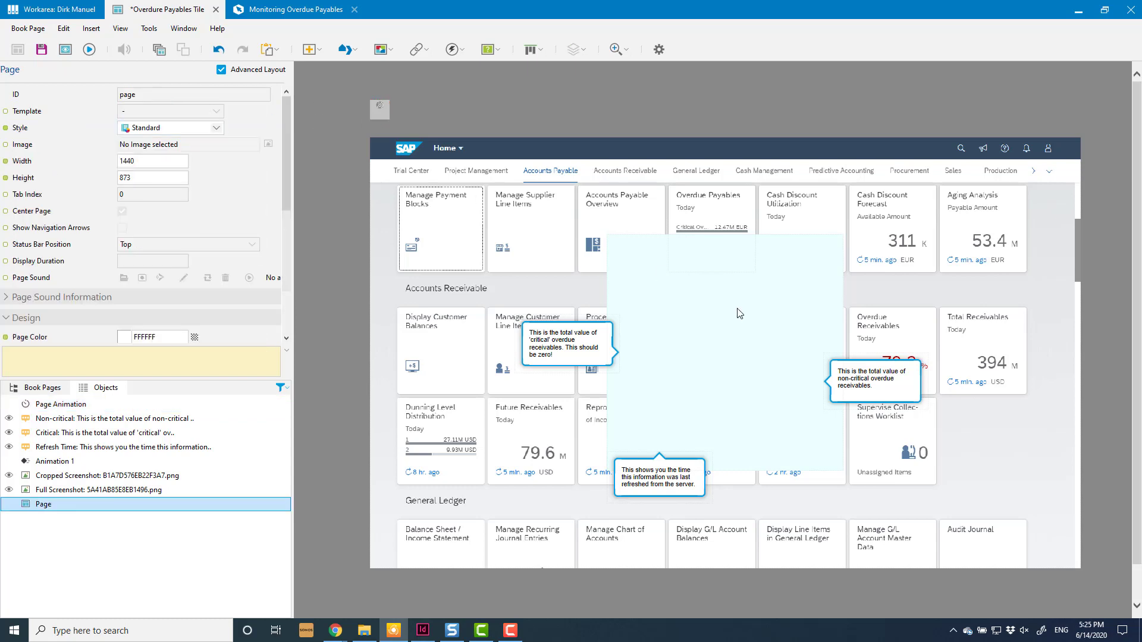
- Set Time 1 of the Page Animation time control to 1 second, with Animation 1 starting on its timeout
click(694, 286)
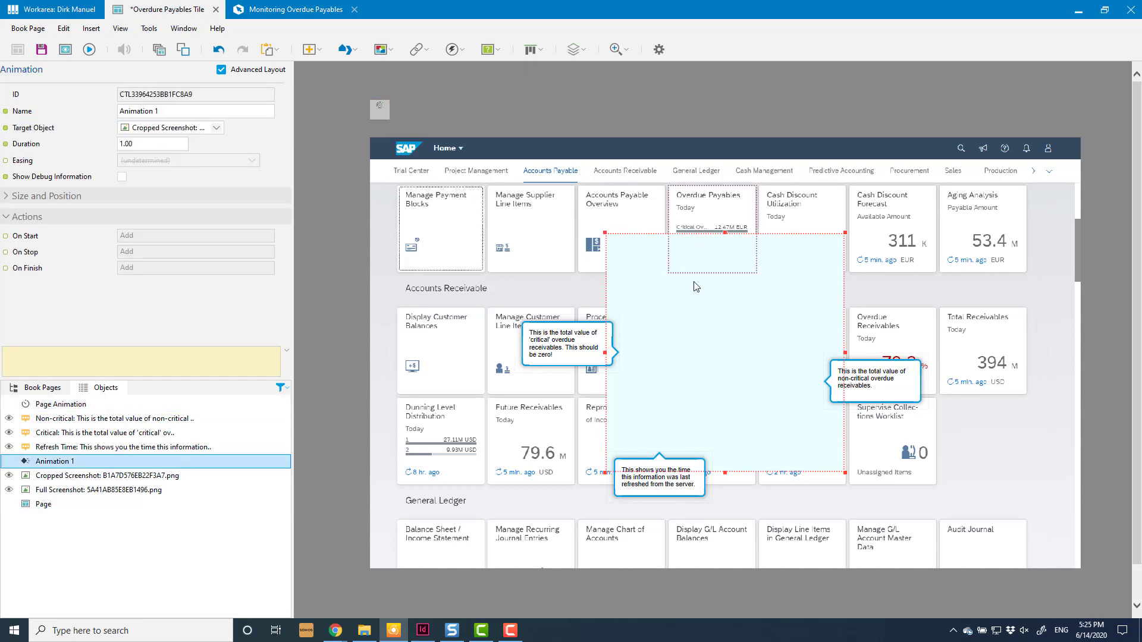
click(382, 110)
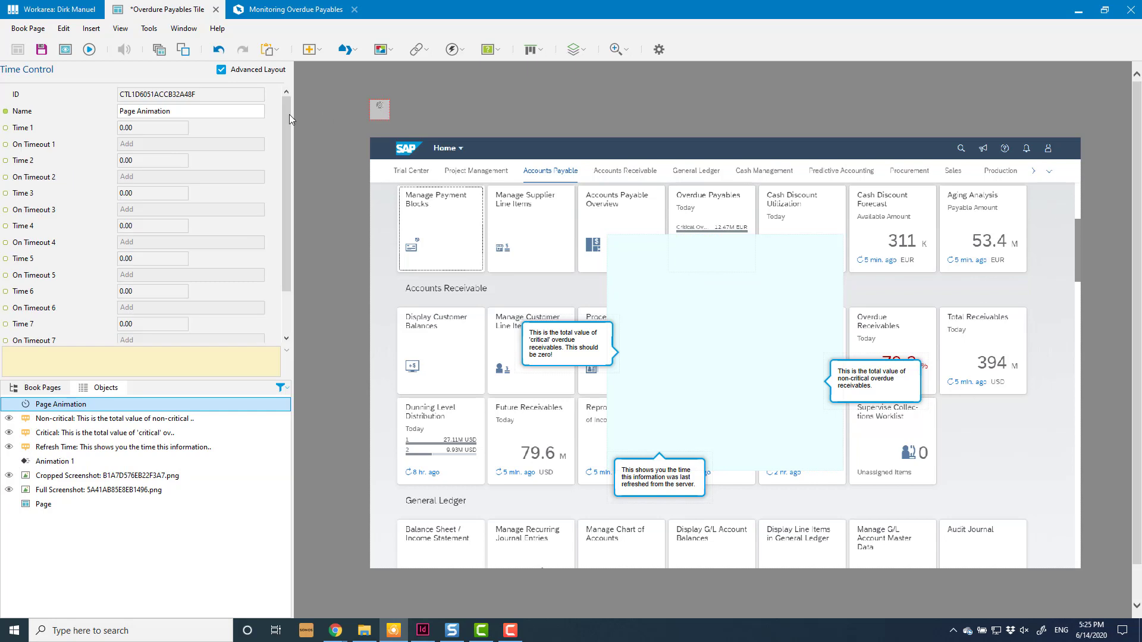
click(8, 131)
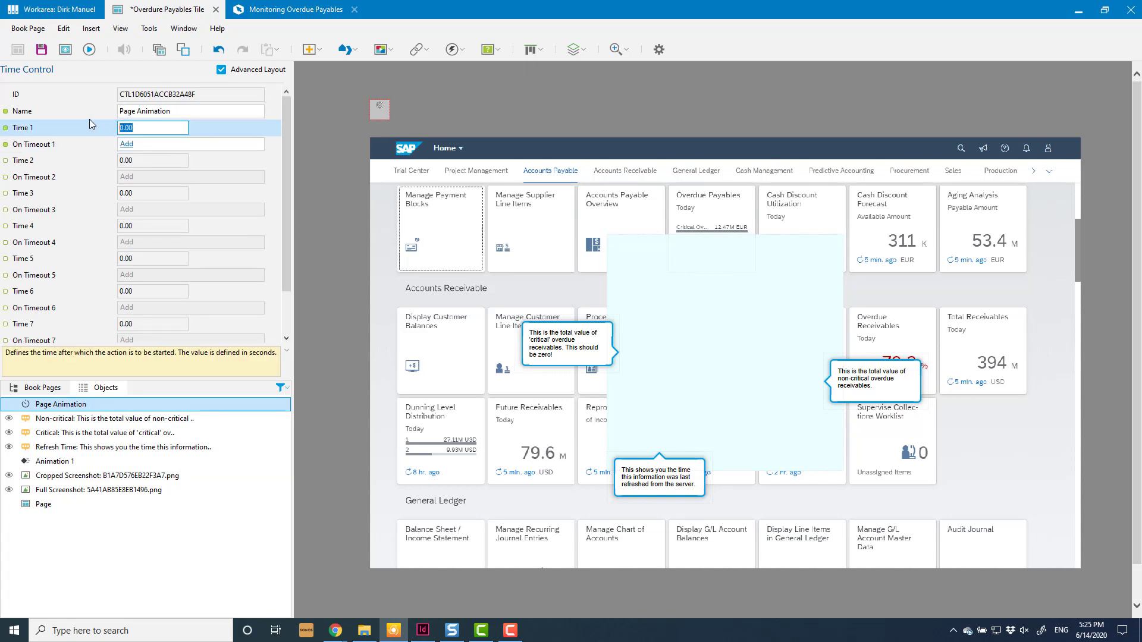
text(1)
click(129, 145)
click(175, 145)
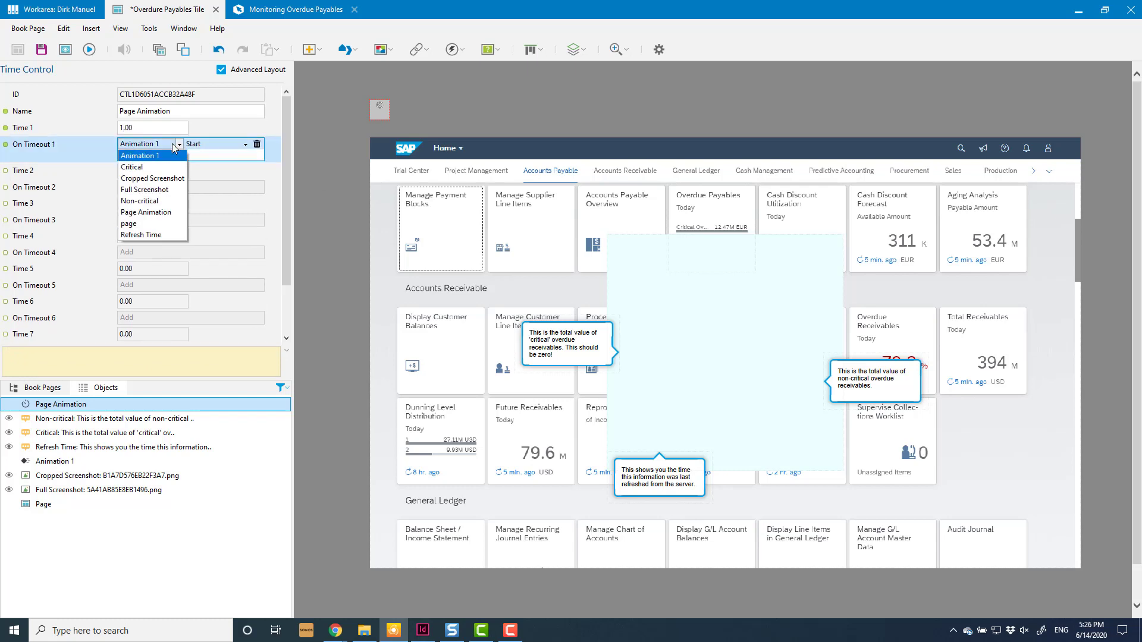
click(167, 146)
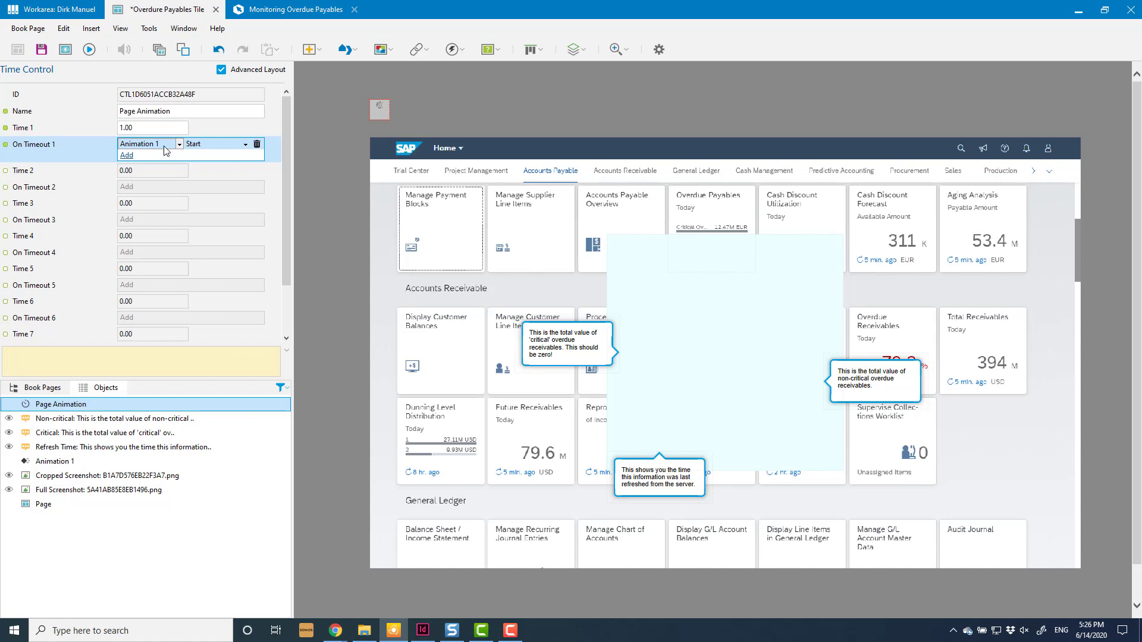
- Rename the Animation 1 object as "Blow Up Screenshot"
click(687, 274)
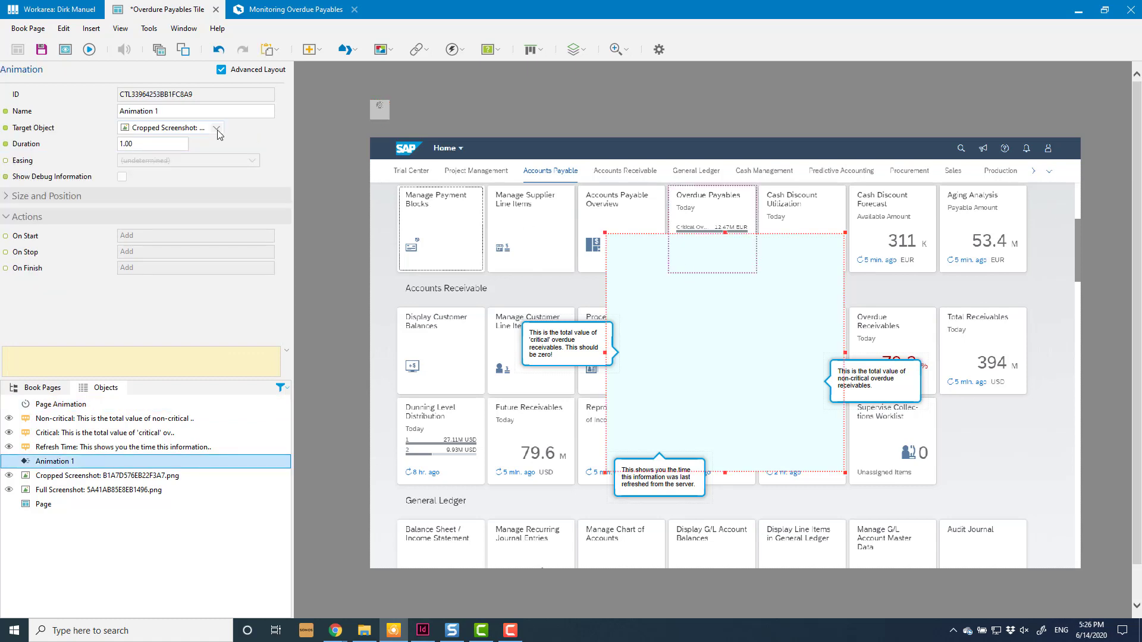
click(186, 112)
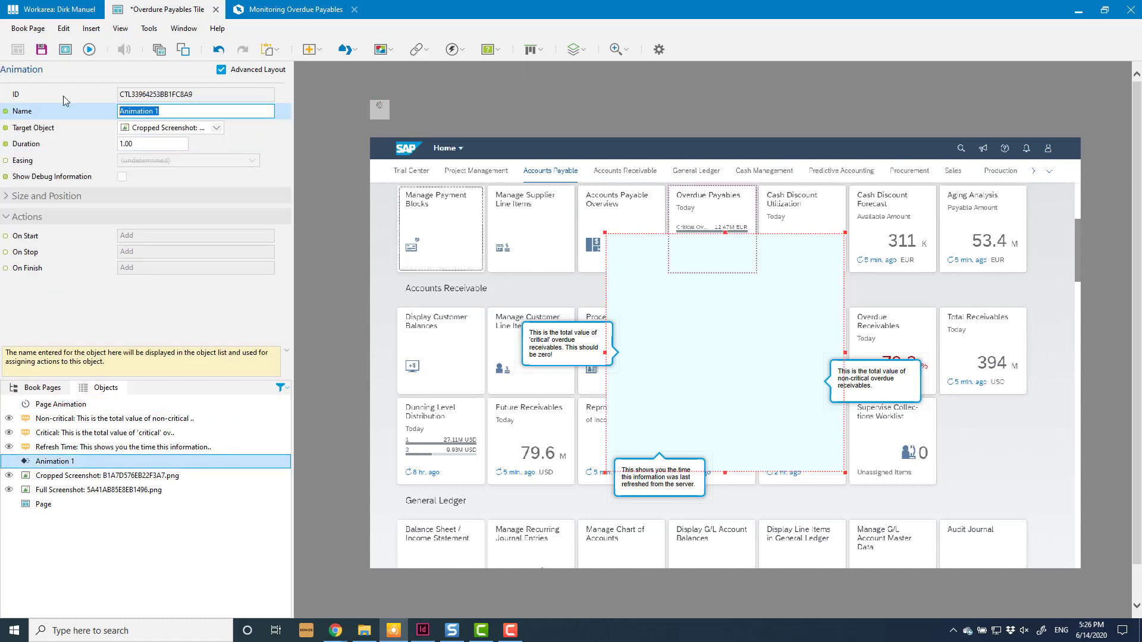
text(Blow Up Screenshot)
- Enable the Time and On Timeout parameters 2 to 4 of the Page Animation time control for editing
click(382, 107)
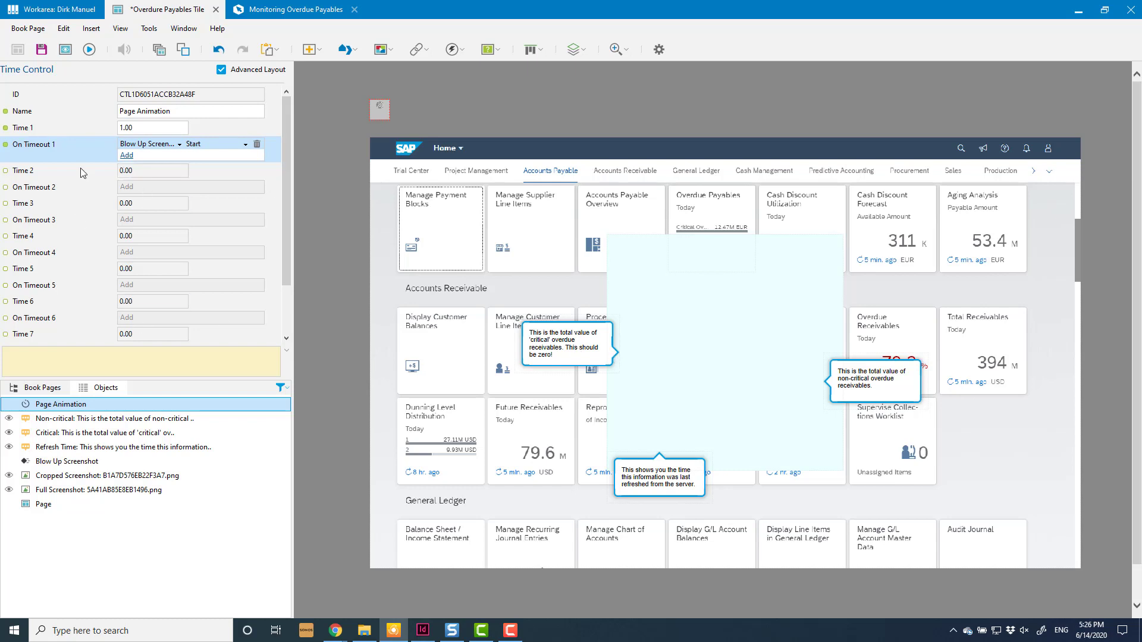
click(6, 171)
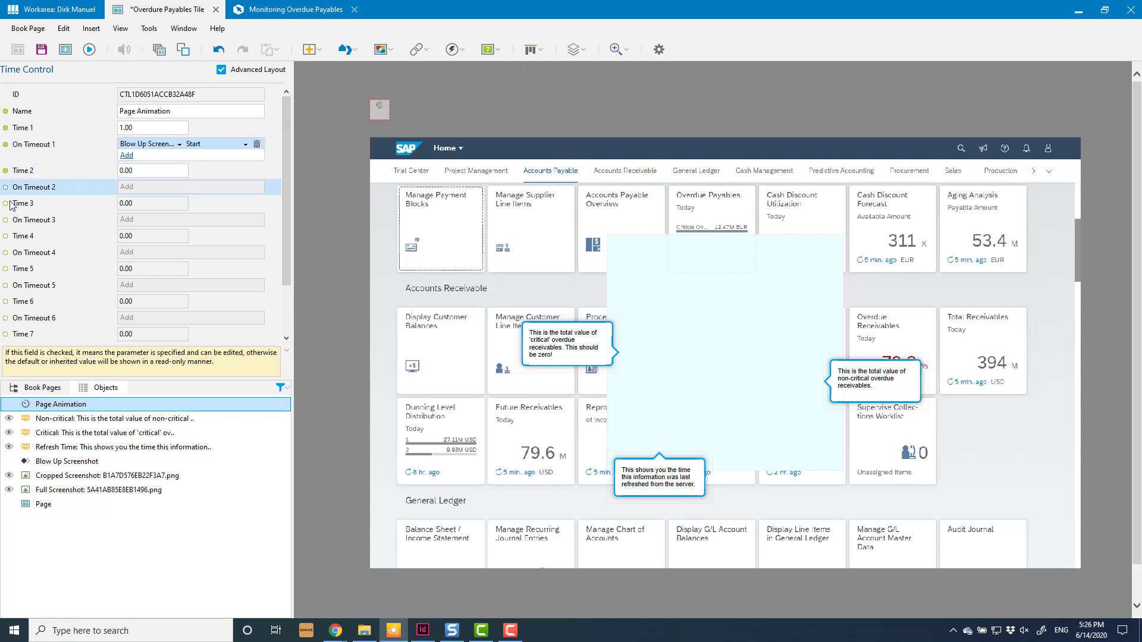
click(6, 204)
click(5, 220)
click(6, 236)
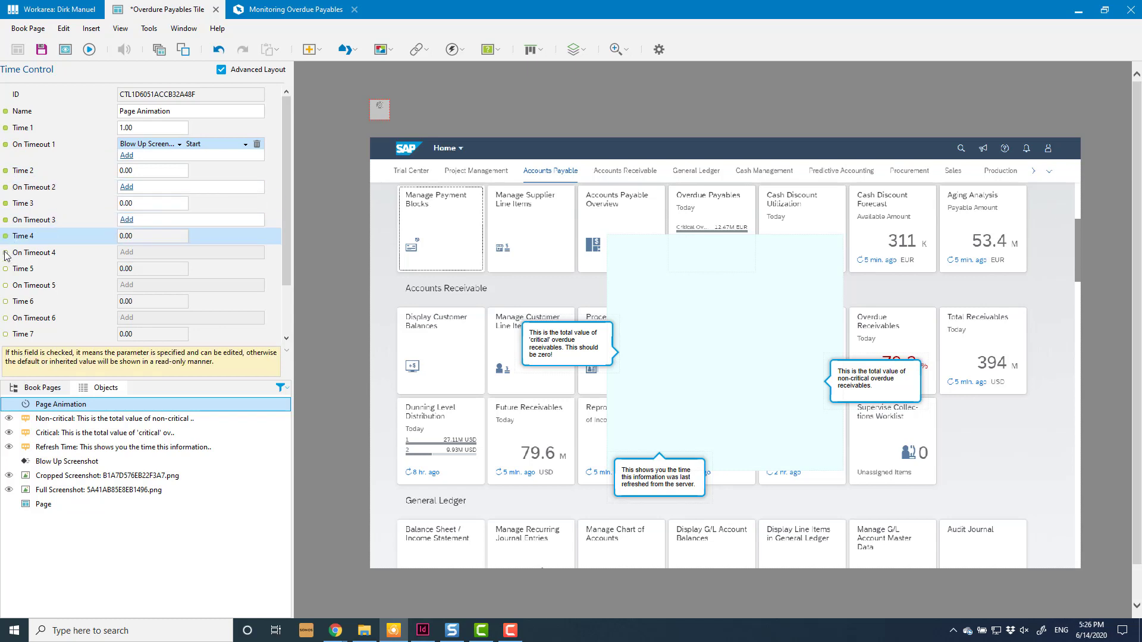
click(6, 253)
- Set Time 2 to 2 seconds and make its timeout action fade in the Critical bubble
click(144, 172)
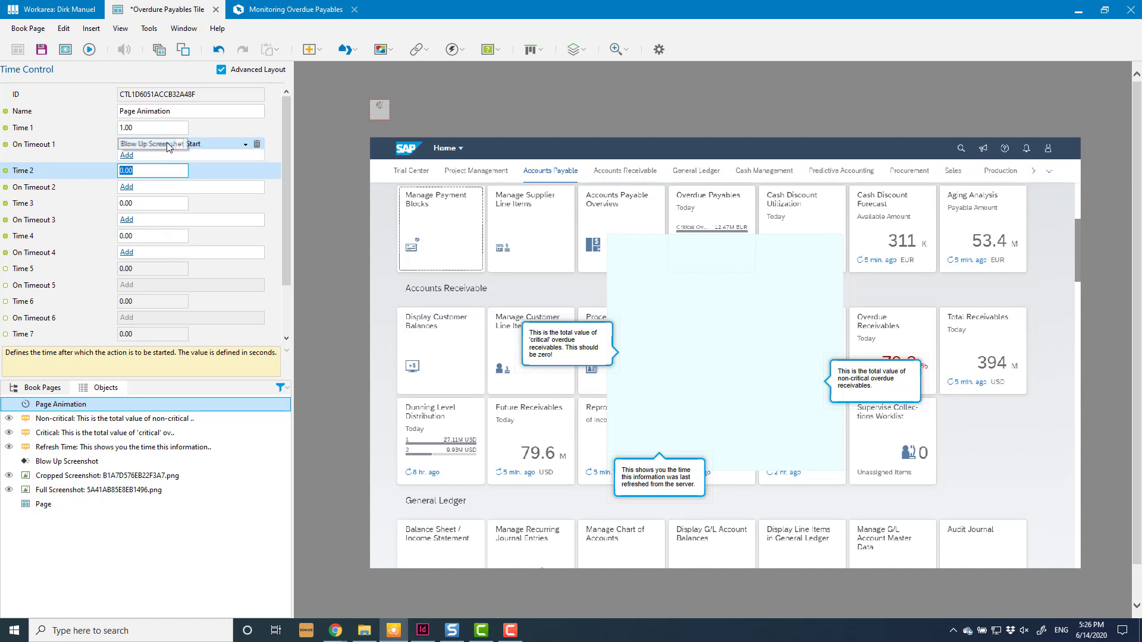
text(2)
click(126, 187)
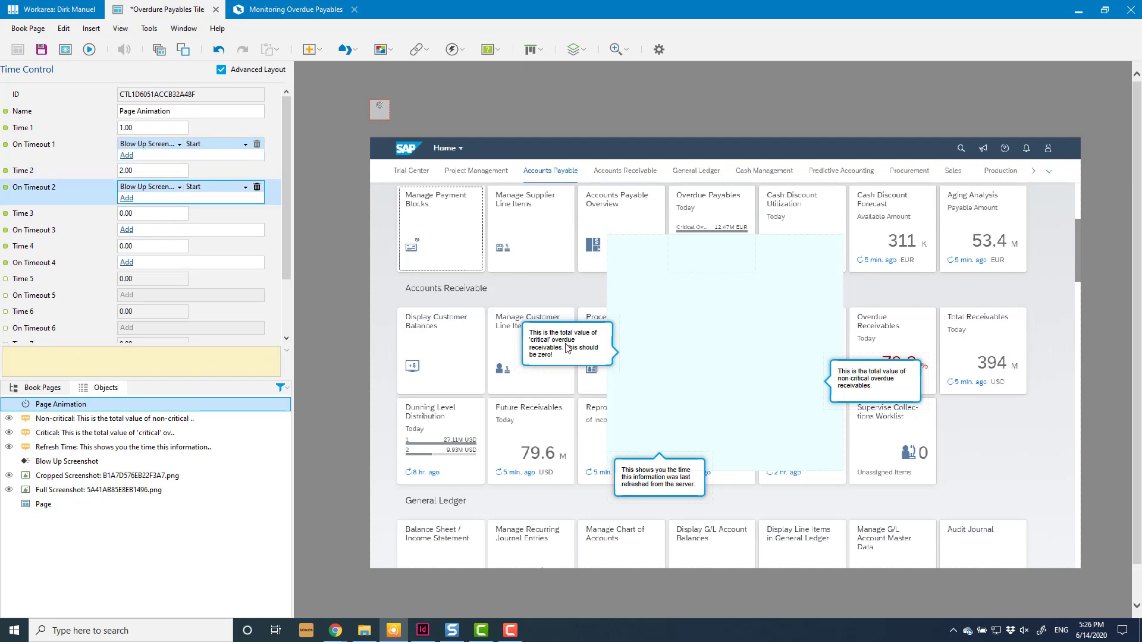
click(153, 188)
click(149, 210)
click(243, 187)
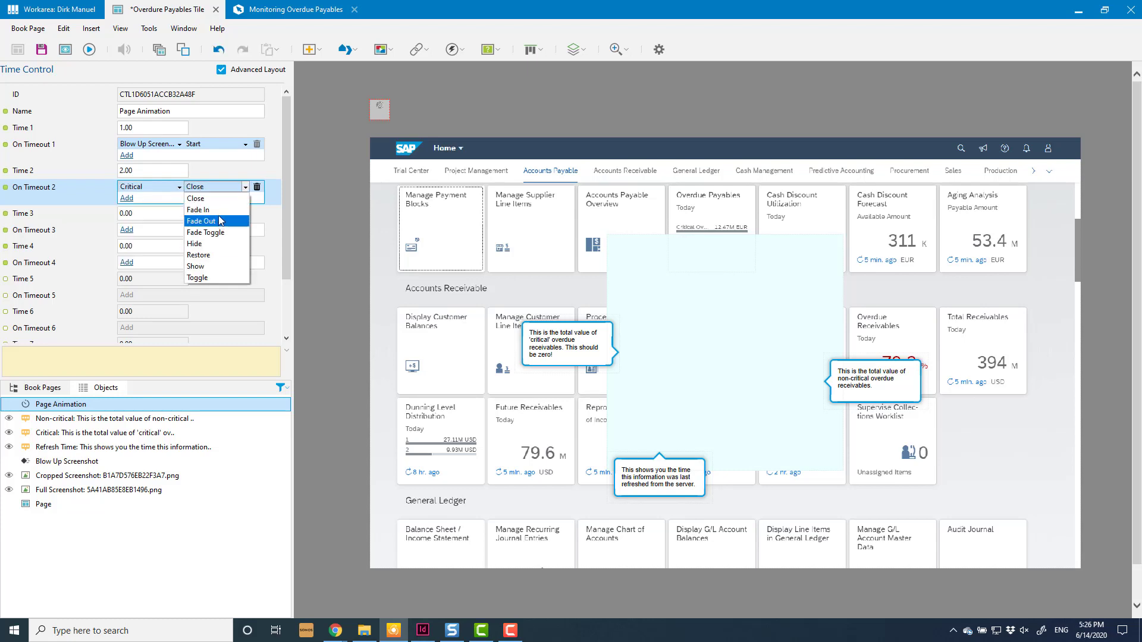
key(Return)
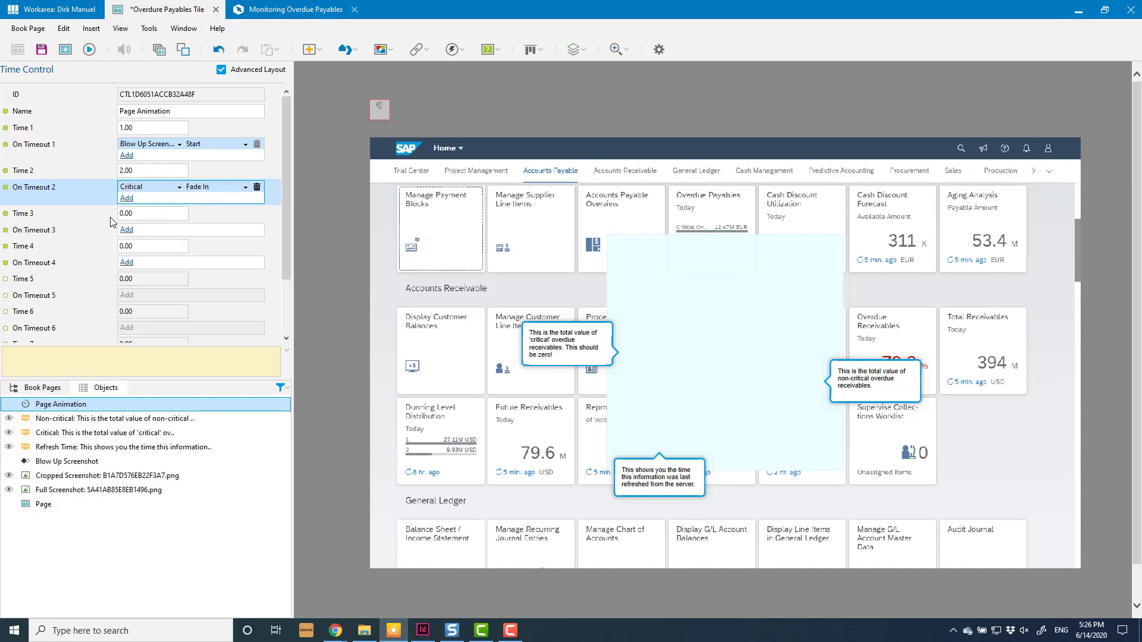
- Set Time 3 of the Page Animation time control to 3 seconds, with its timeout fading in the Non-critical bubble
click(147, 219)
text(32)
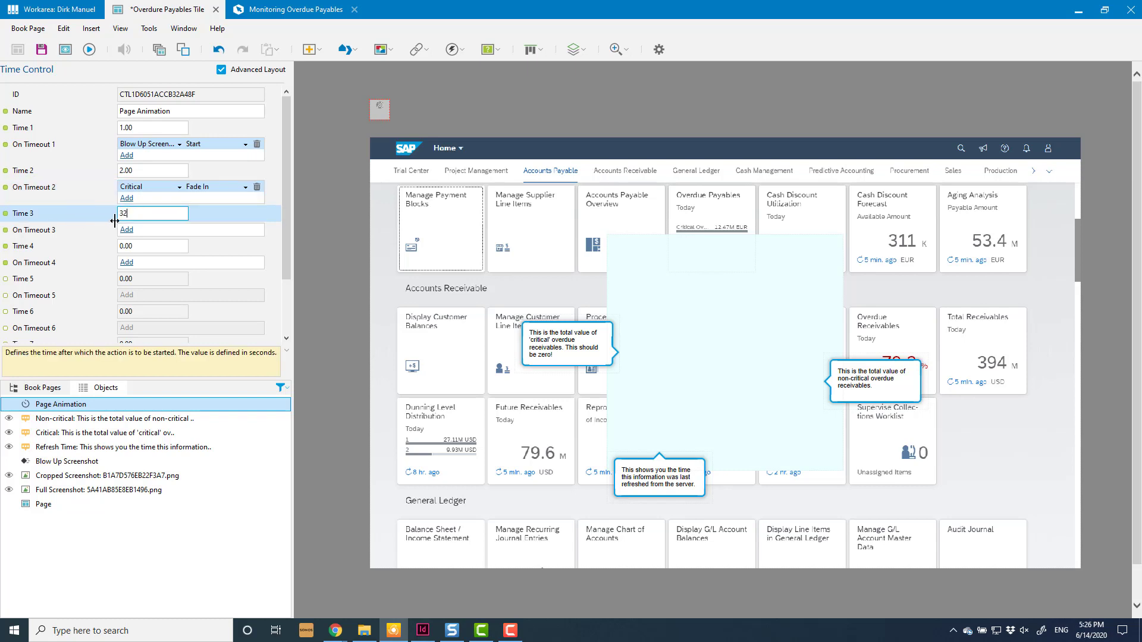
click(126, 230)
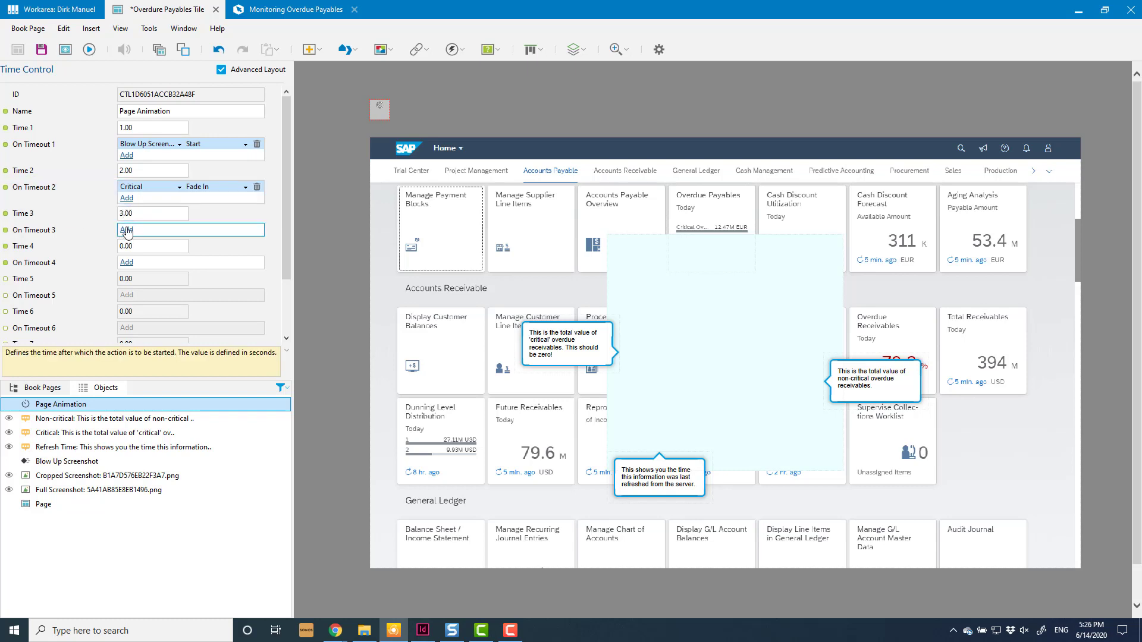
click(159, 235)
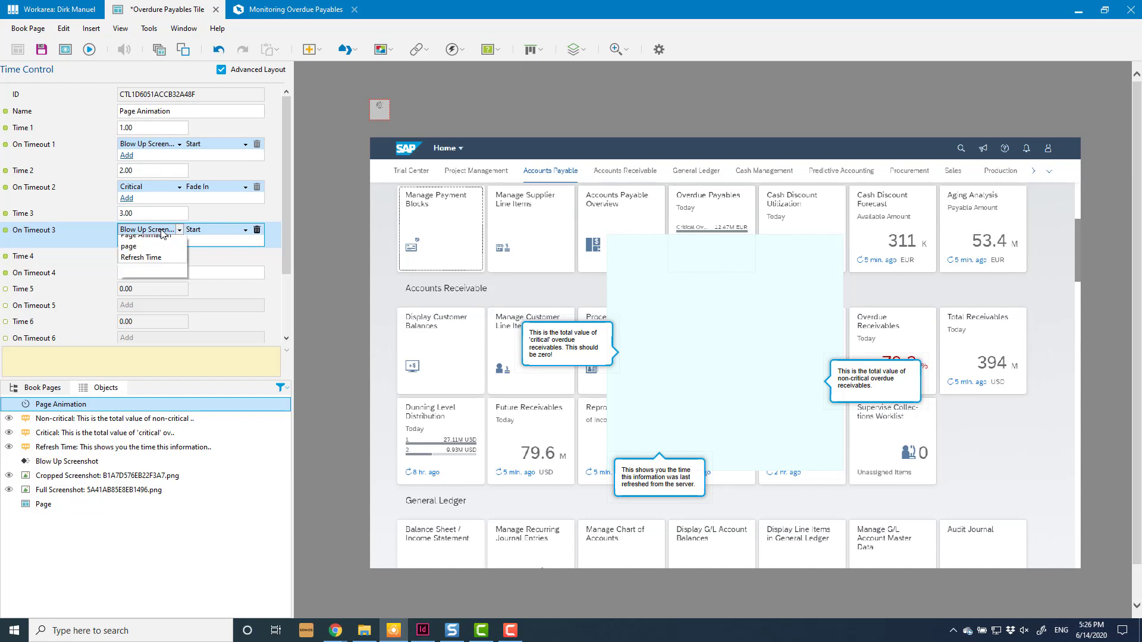
click(149, 291)
click(216, 233)
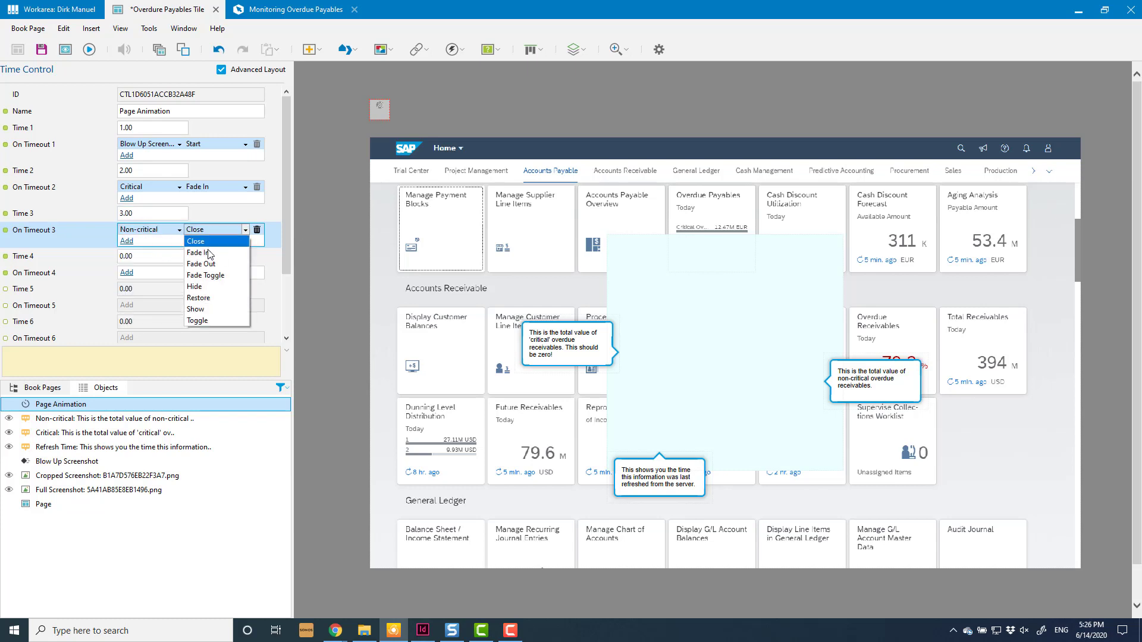
click(213, 256)
- Set Time 4 to 4 seconds and make its timeout action fade in the Refresh Time bubble
click(160, 256)
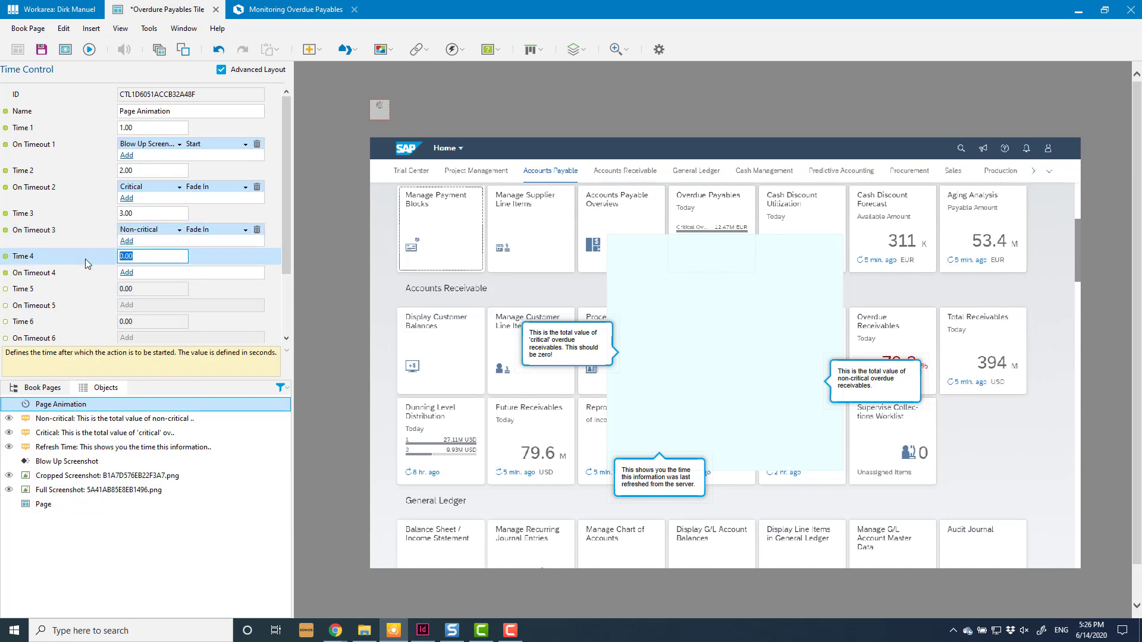
text(4)
click(126, 274)
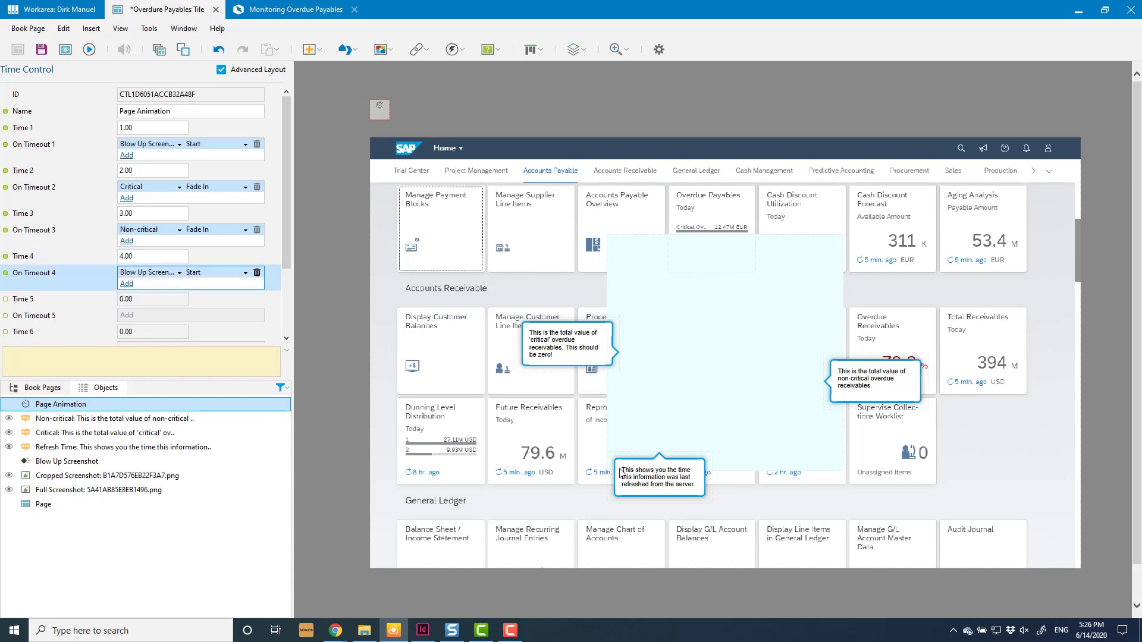
click(142, 275)
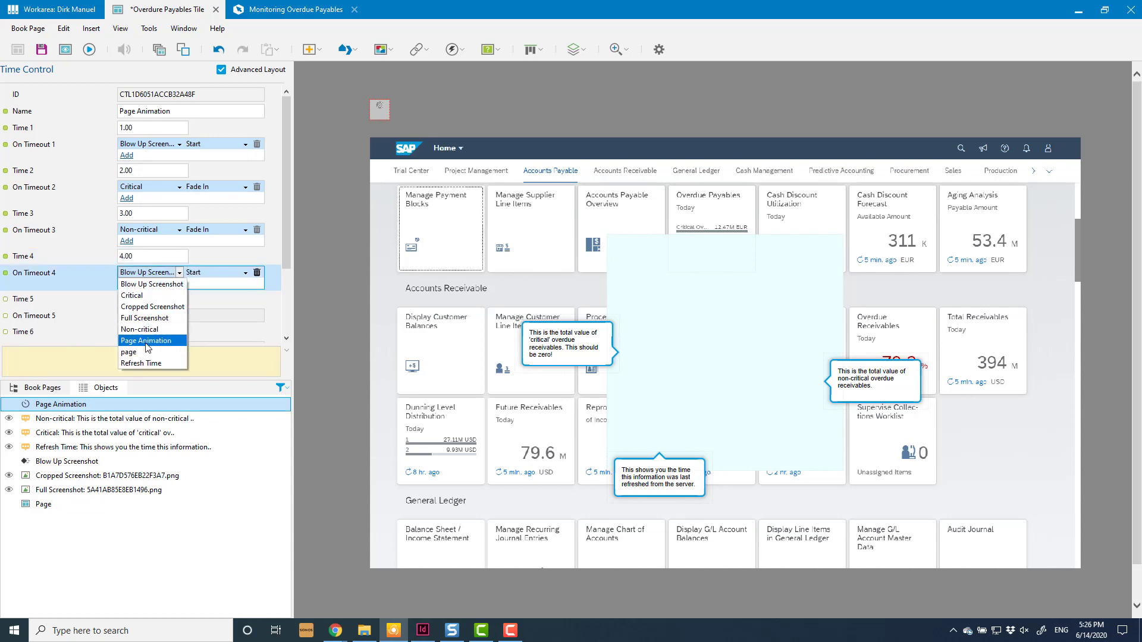
click(141, 363)
click(209, 272)
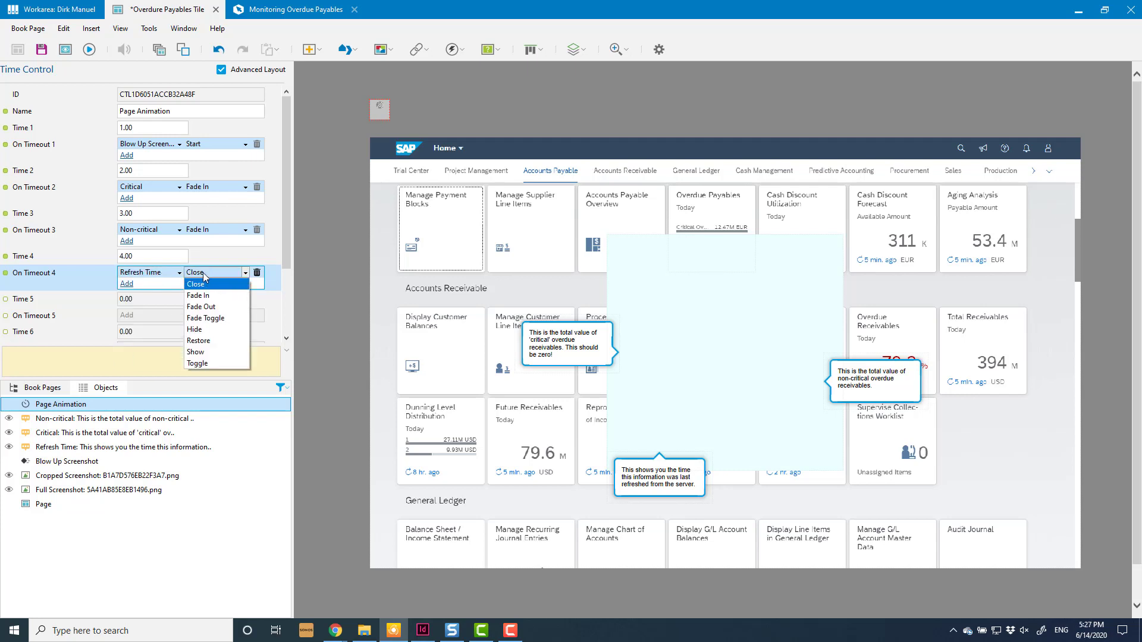
click(214, 298)
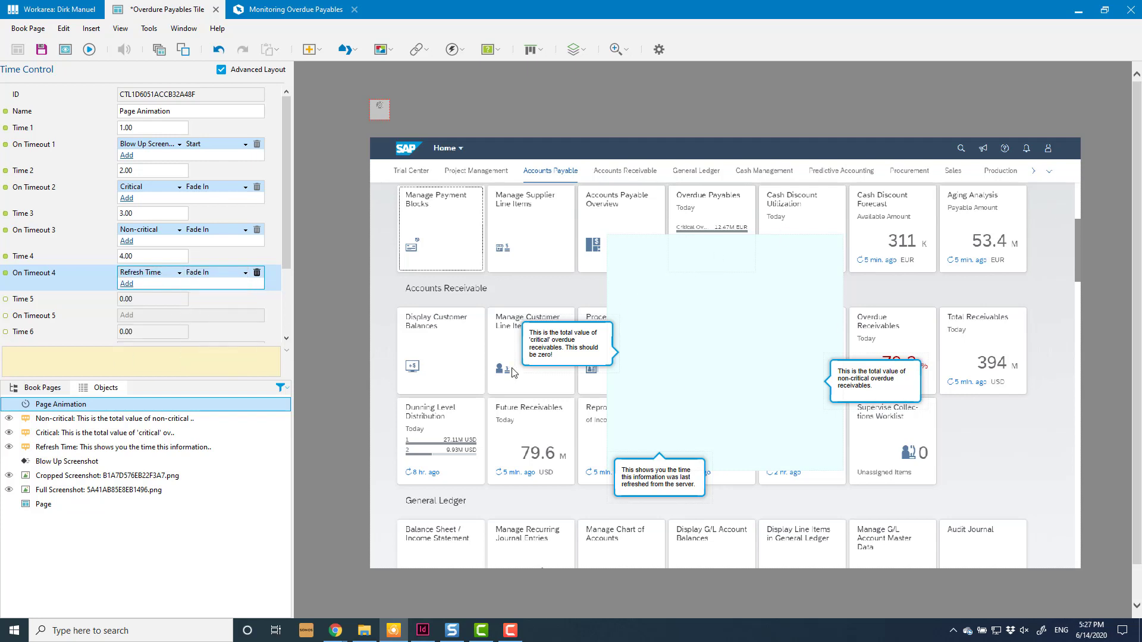
- Set the Critical, Non-critical and Refresh Time bubbles to be hidden initially
click(574, 350)
ctrl+click(648, 473)
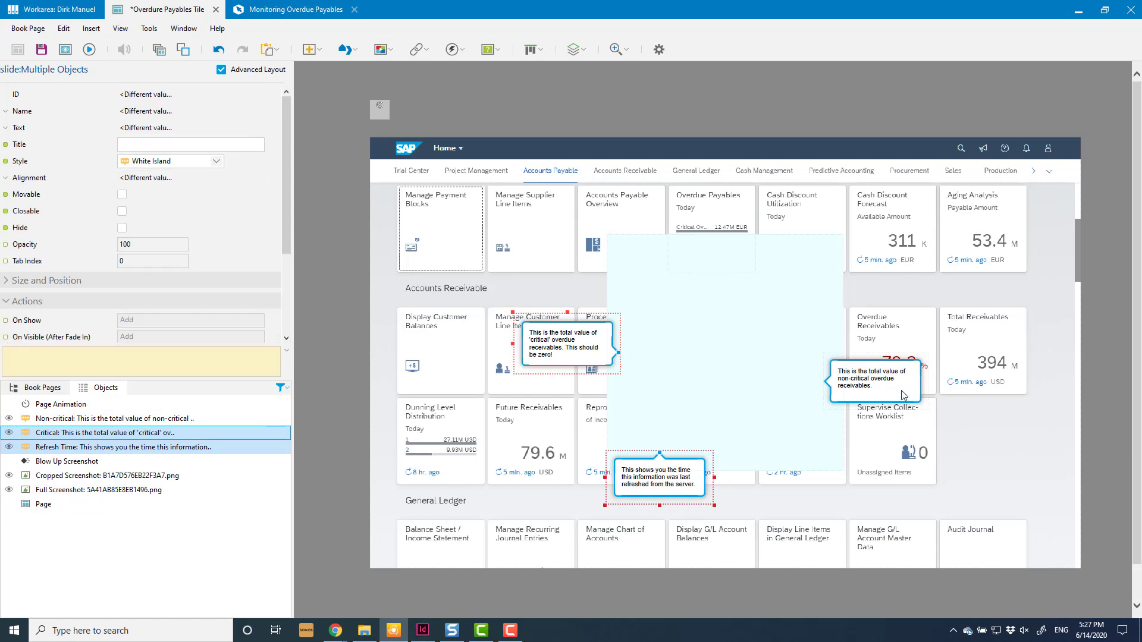
ctrl+click(904, 395)
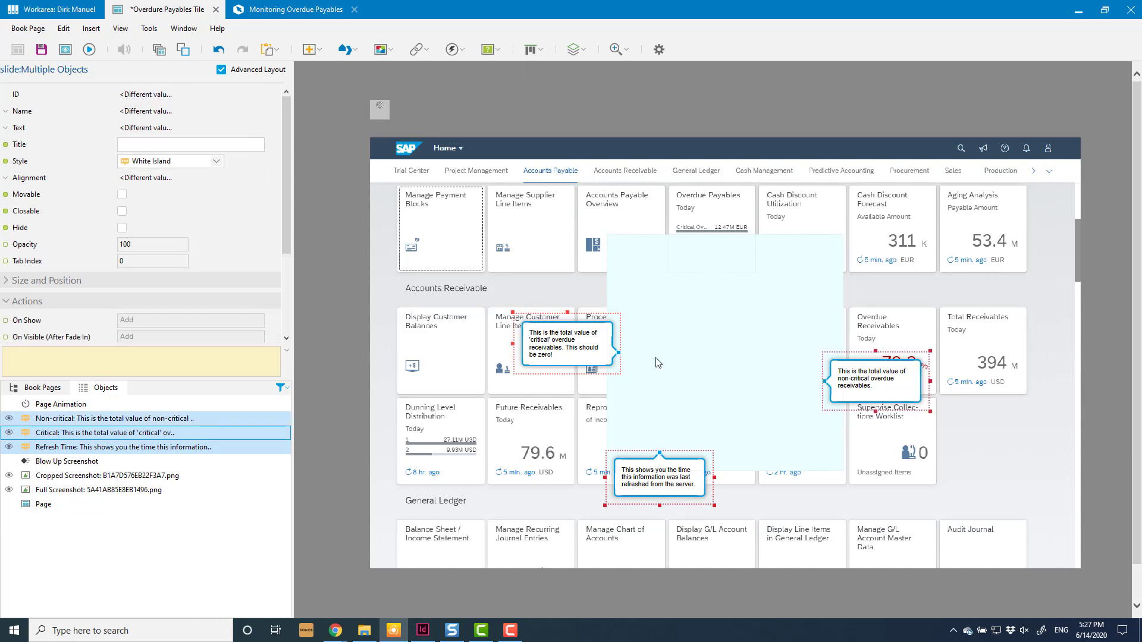
click(122, 229)
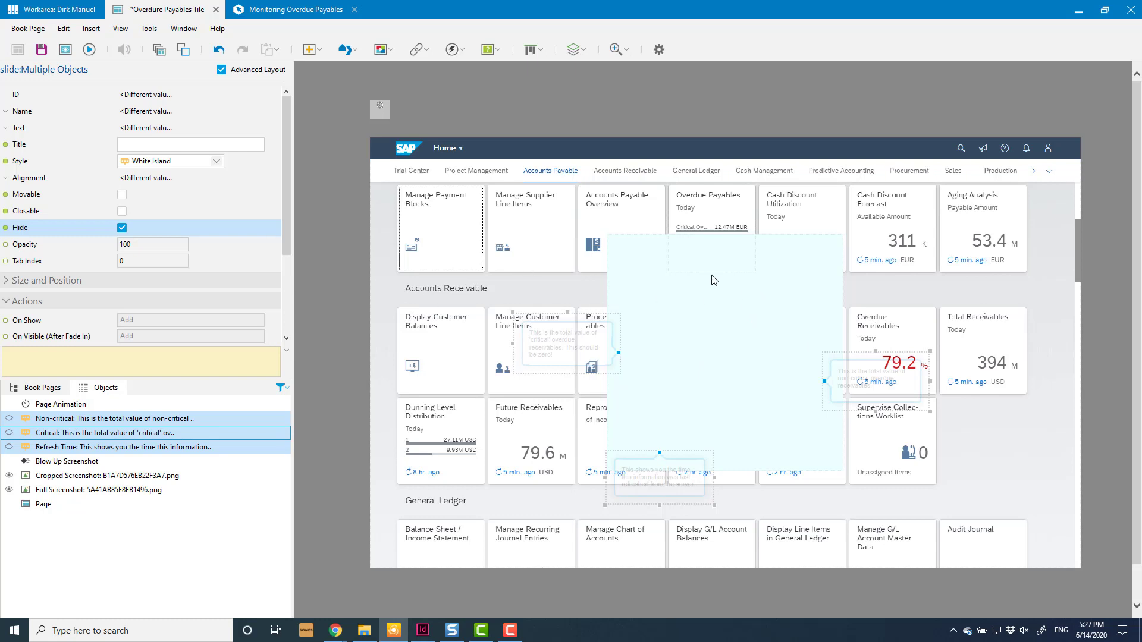
- Insert a second animation object on the page and fit its frame over the original Overdue Payables tile
click(694, 316)
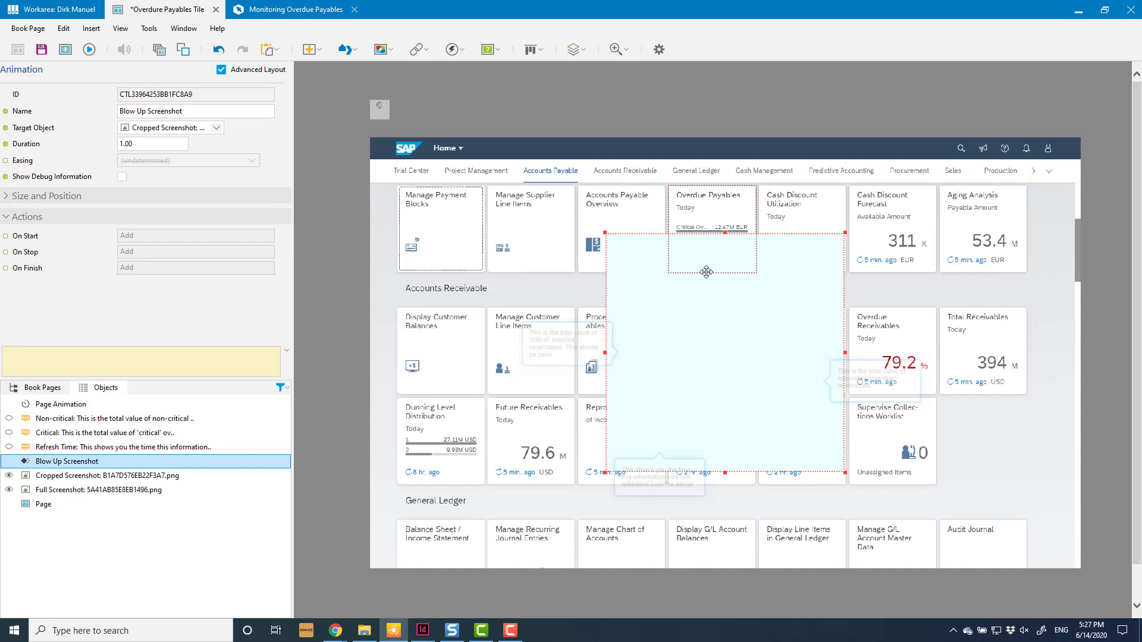
click(456, 50)
click(662, 129)
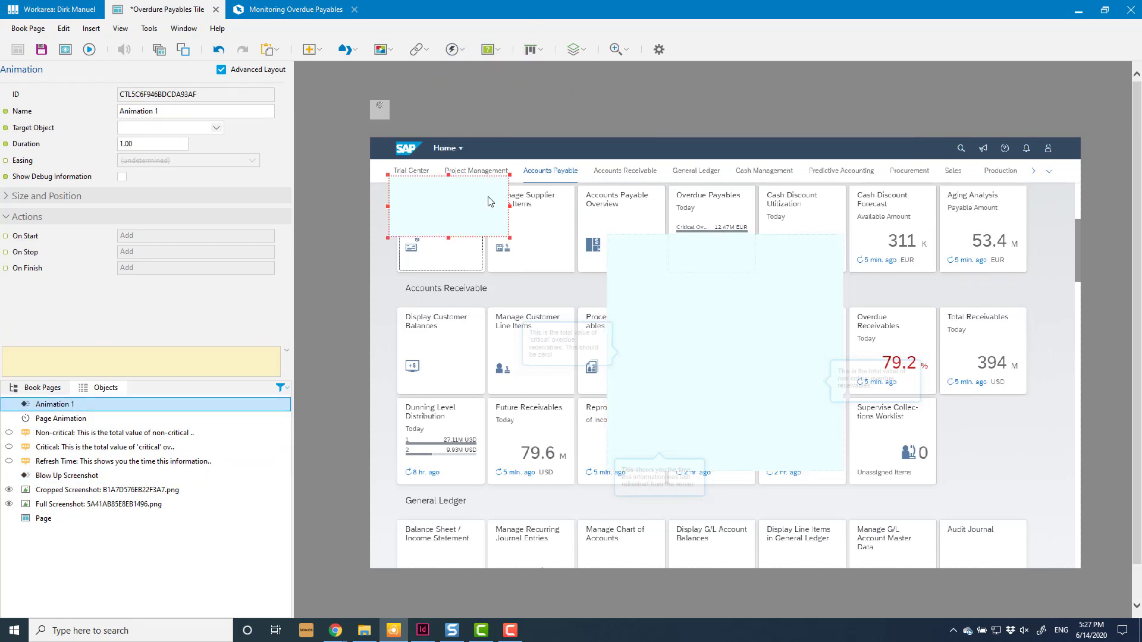
drag(449, 214, 728, 274)
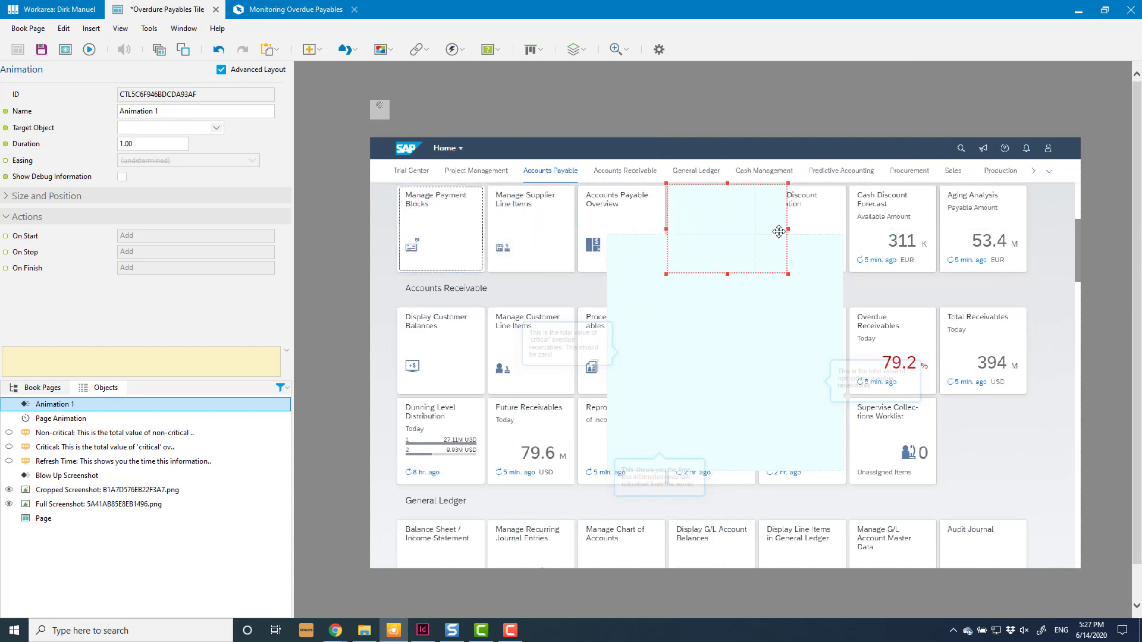
drag(790, 231, 758, 230)
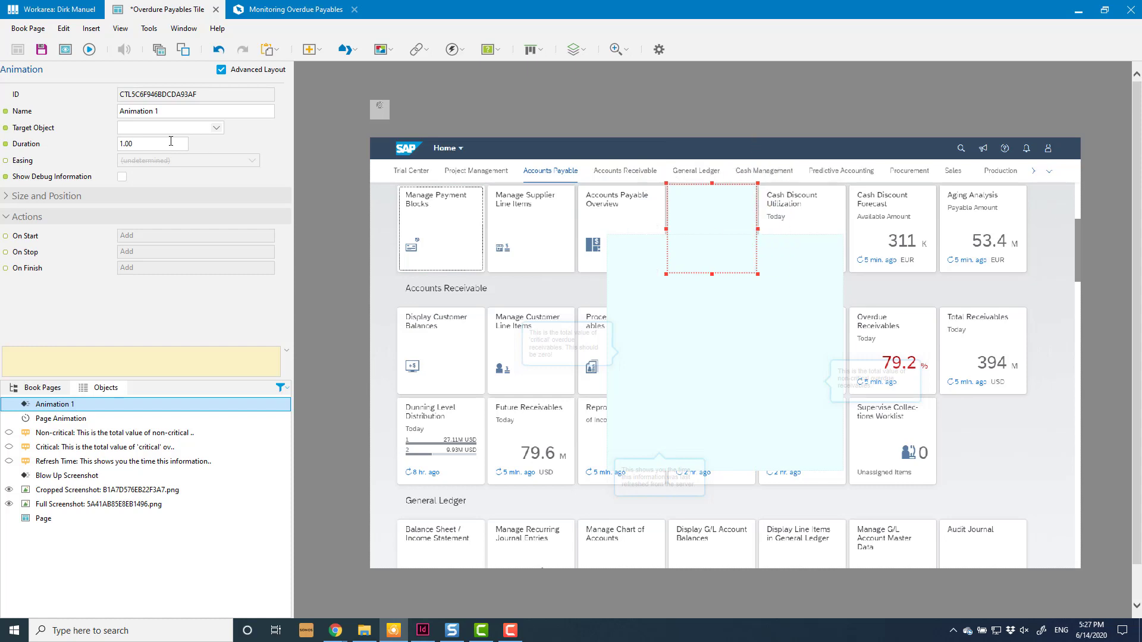
- Set the target object of the new animation over the tile to Cropped Screenshot
click(216, 129)
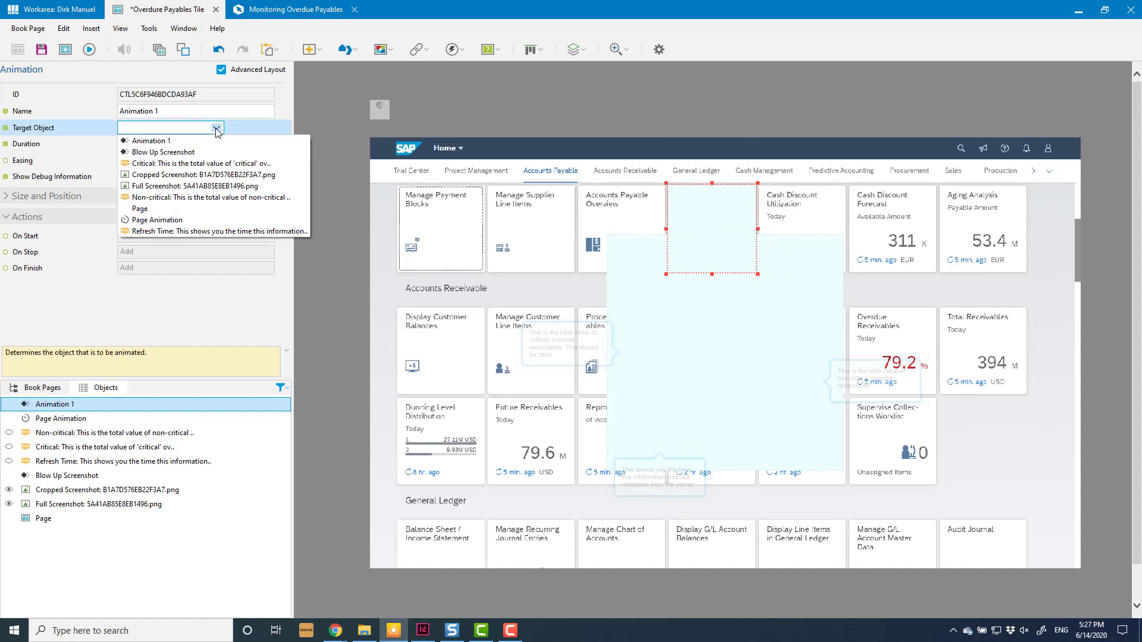
click(187, 174)
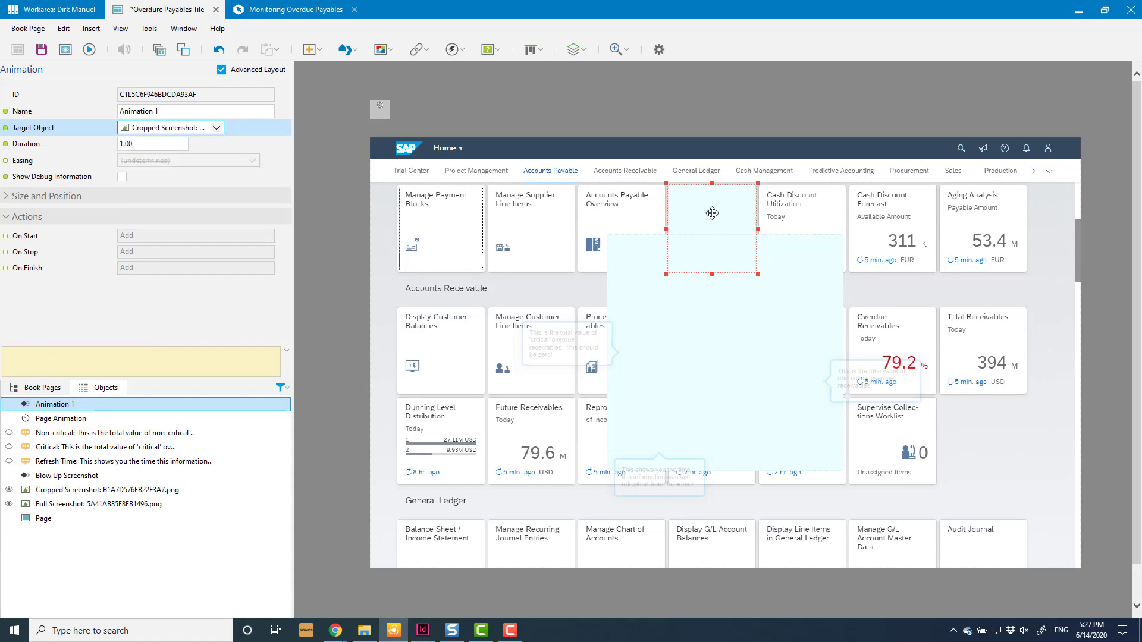
click(776, 322)
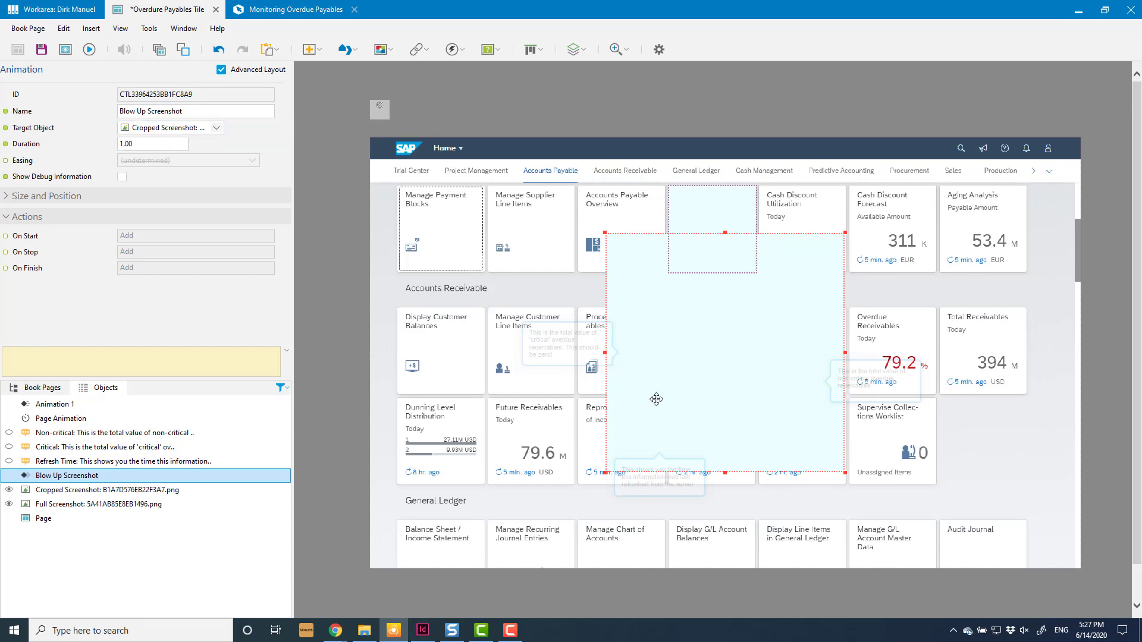
- Rename the animation object over the Overdue Payables tile as "Zoom Out"
click(699, 211)
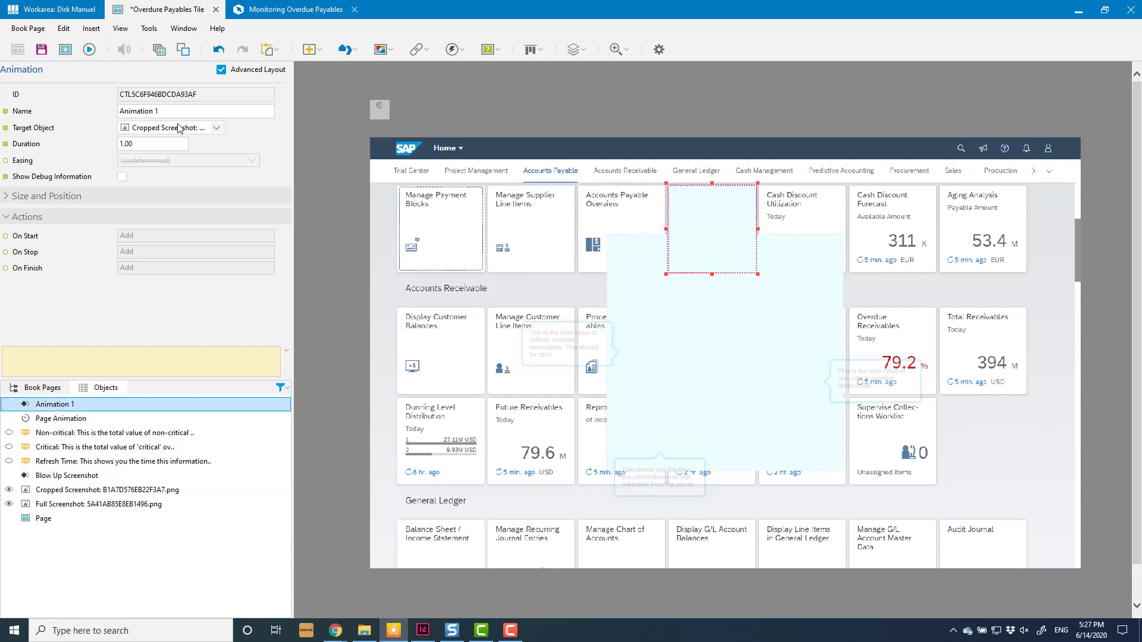
click(17, 107)
text(Zoom Out)
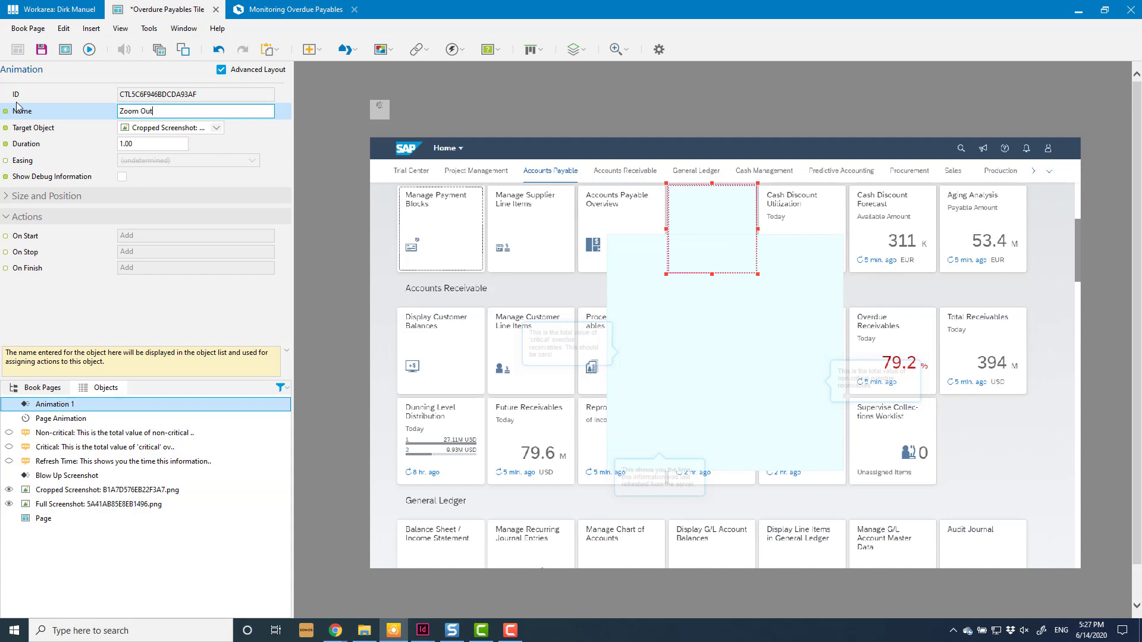
key(Return)
- Enable Time 5 and On Timeout 5 of the Page Animation time control, set 6 seconds, and start Zoom Out on that timeout
click(371, 114)
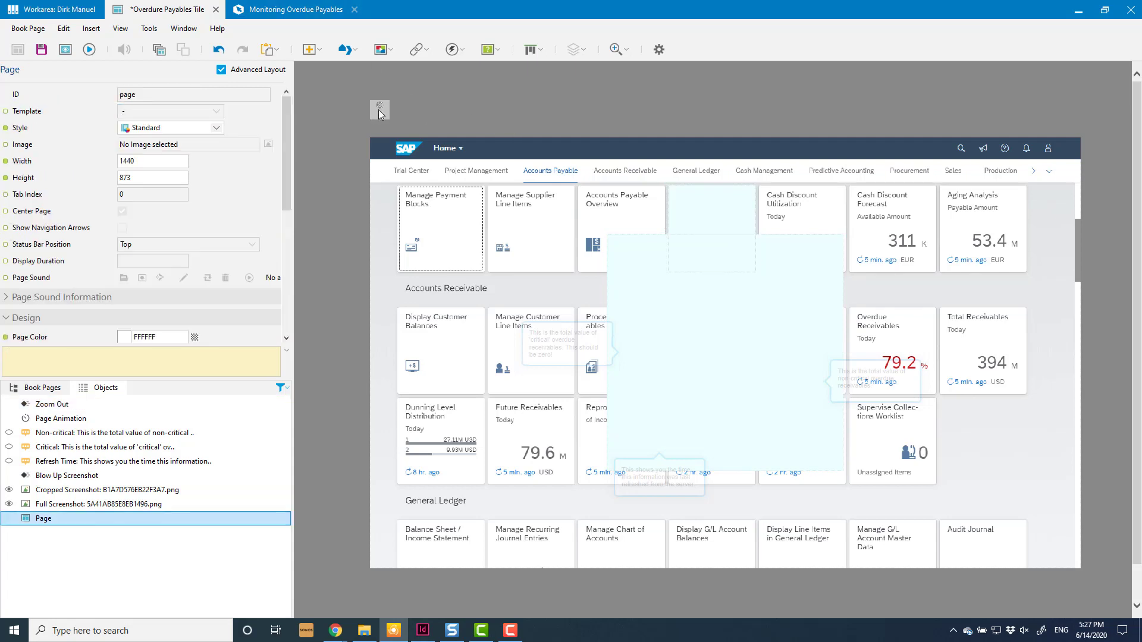
click(378, 110)
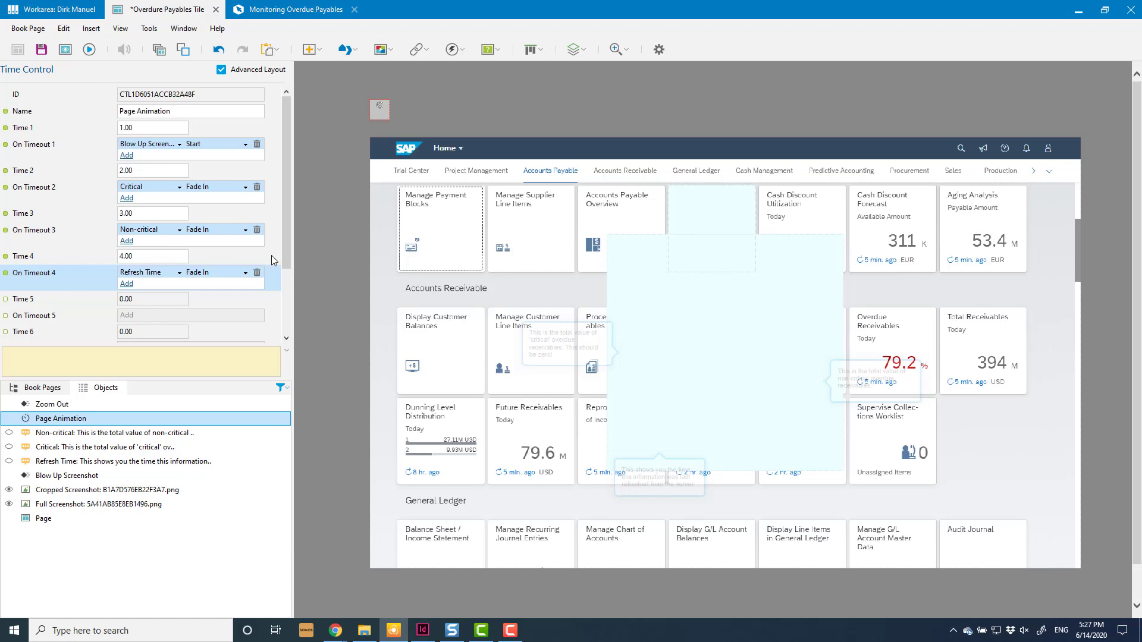
drag(288, 249, 288, 252)
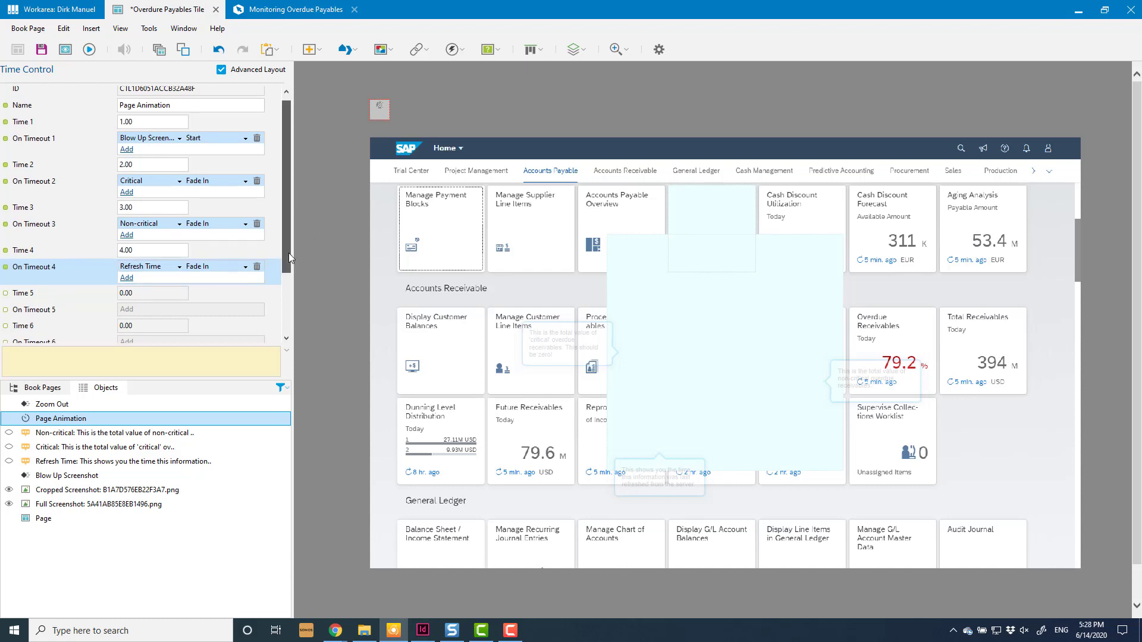
click(5, 293)
click(5, 309)
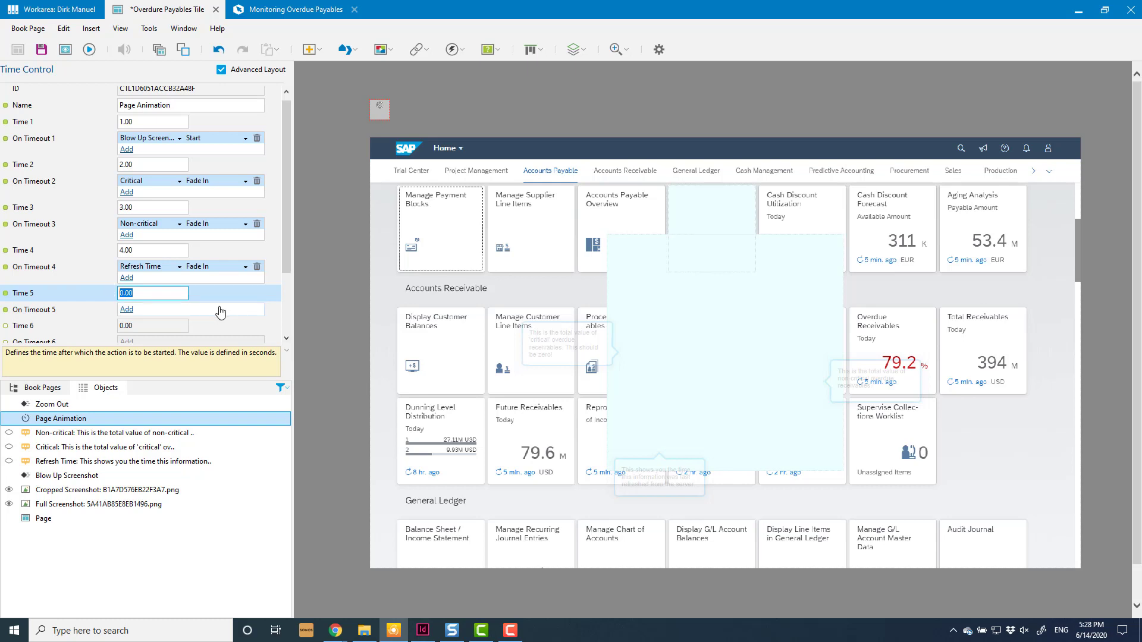
text(6)
click(126, 310)
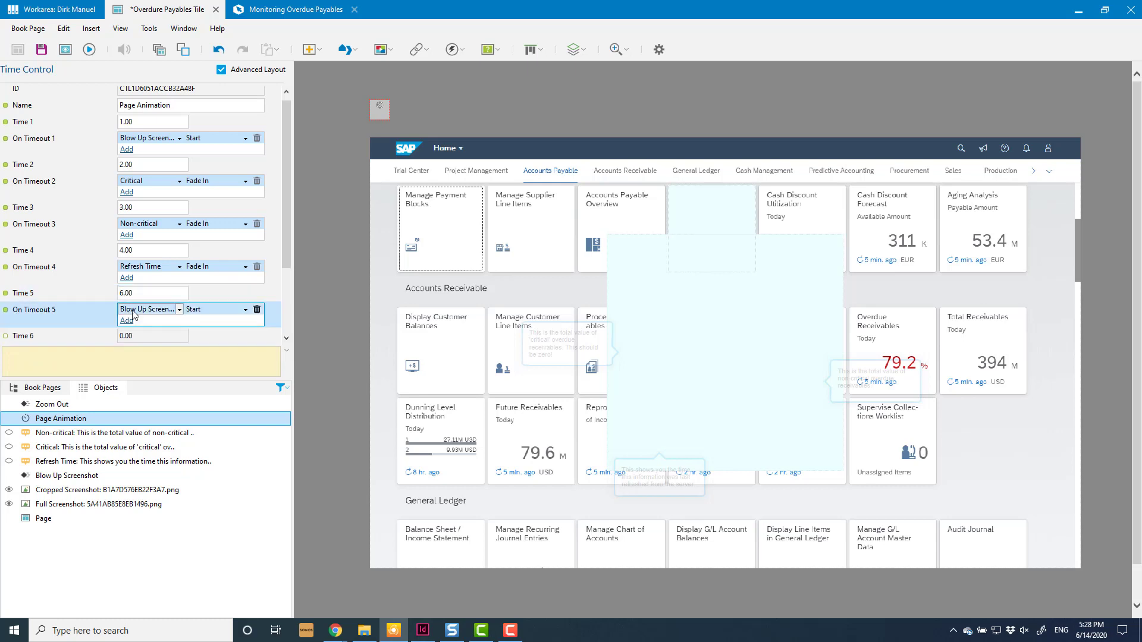
click(183, 312)
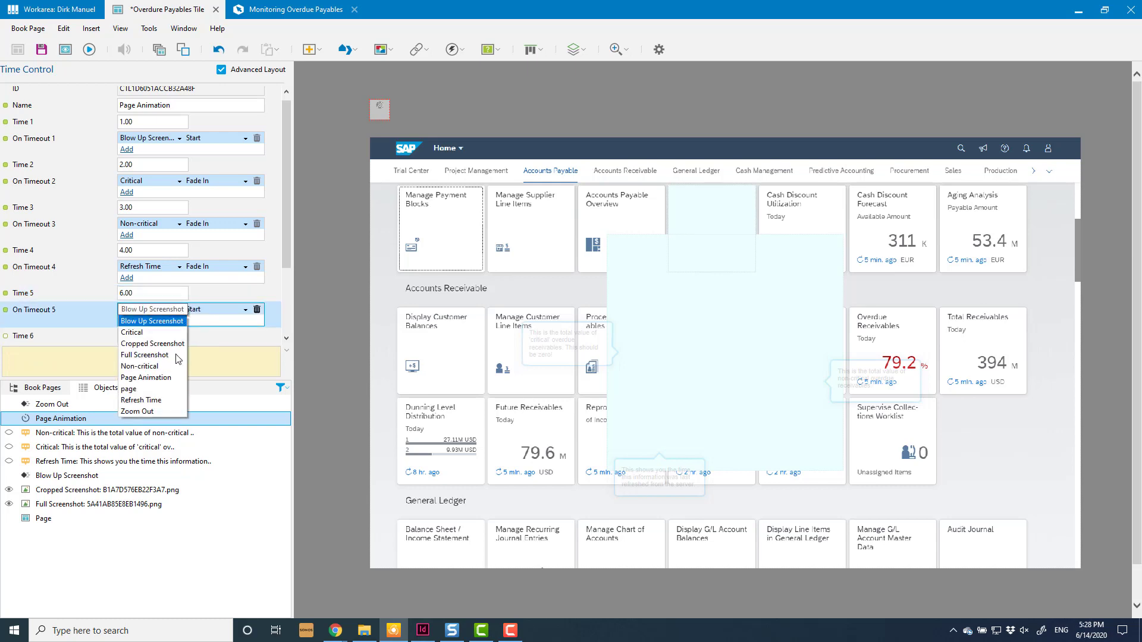
click(169, 411)
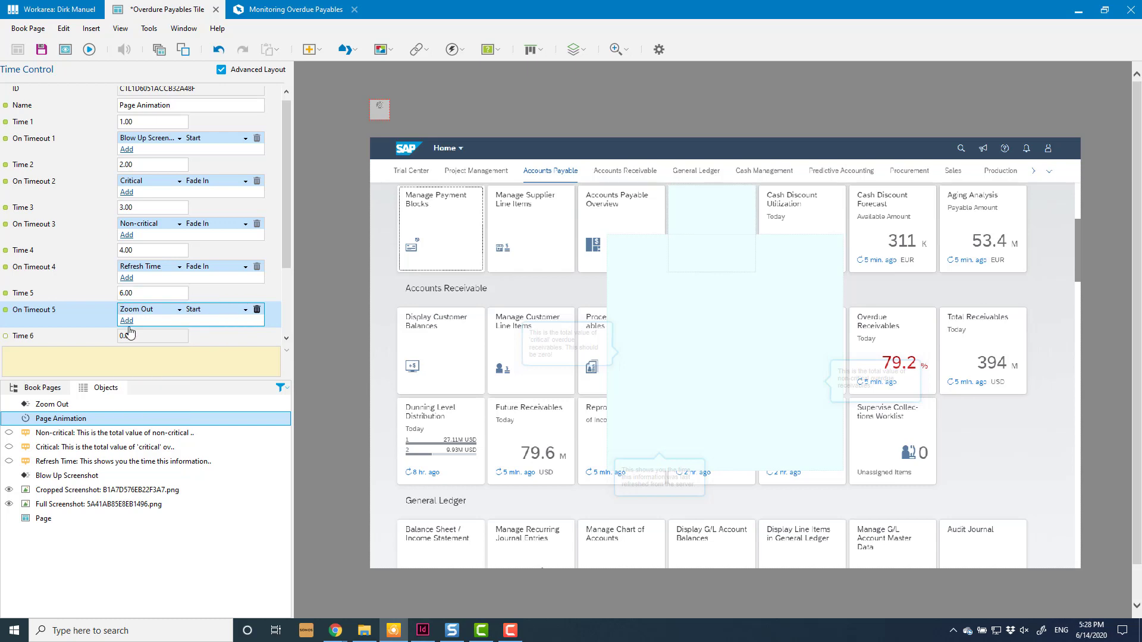
- Add a second action to On Timeout 5 that hides the Critical bubble
scroll(281, 248, down, 3)
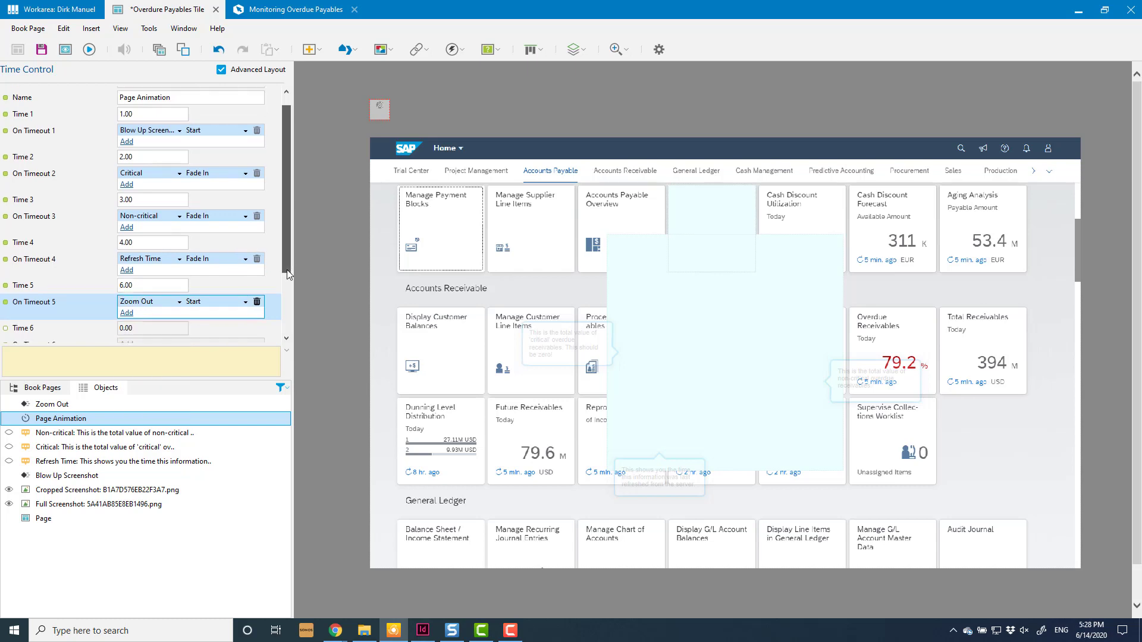
click(127, 251)
click(130, 253)
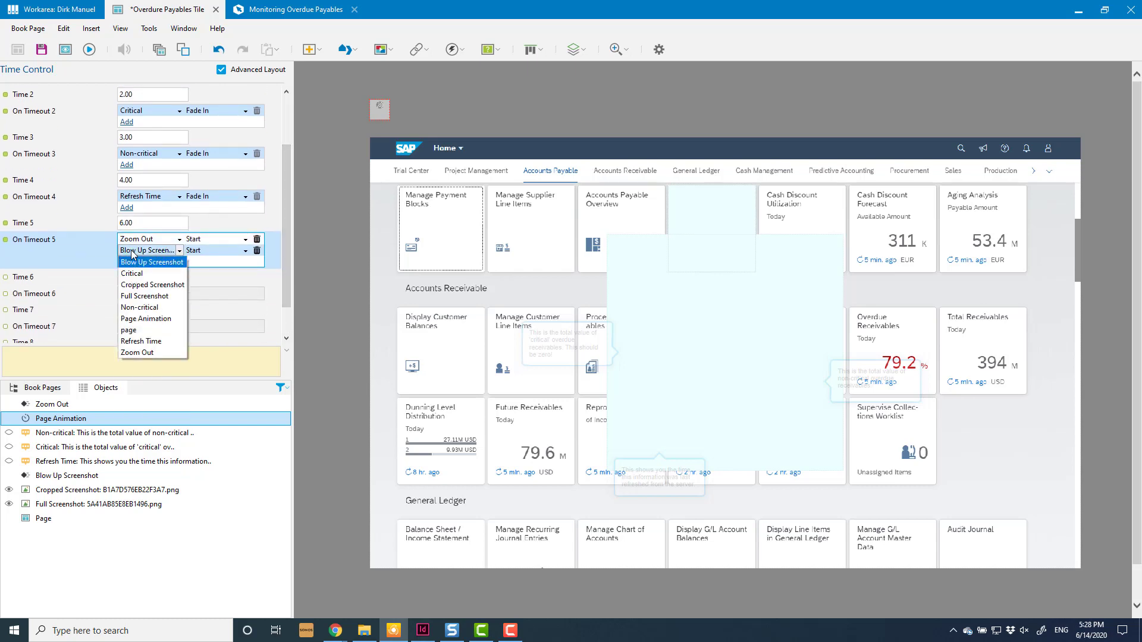
click(141, 273)
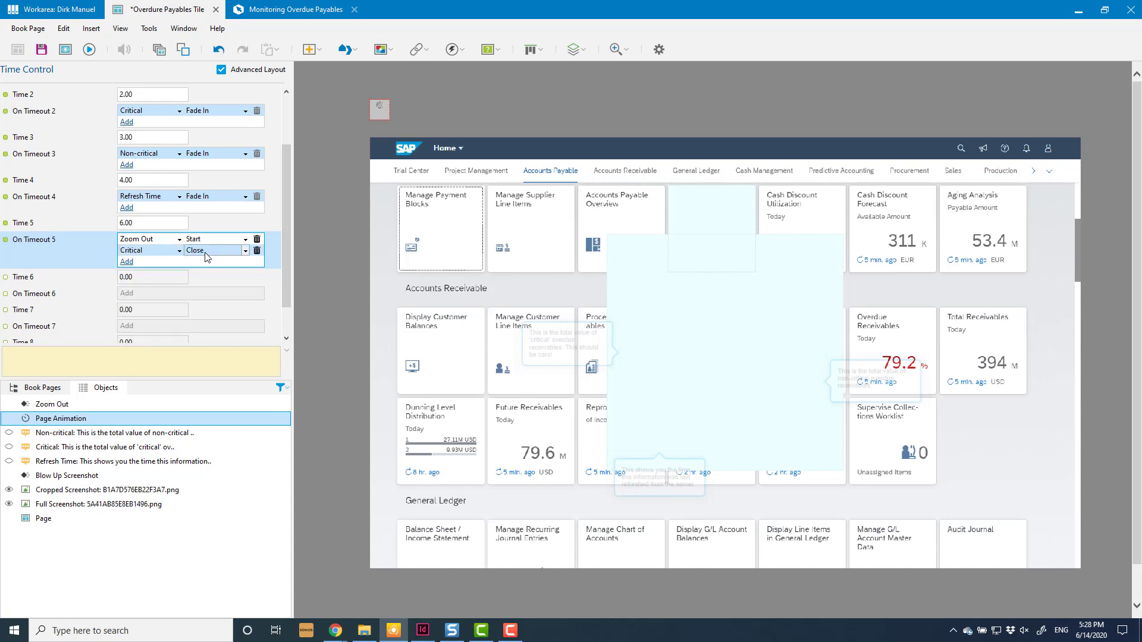
click(217, 251)
click(195, 307)
- Add a third action to On Timeout 5 that hides the Non-critical bubble
click(126, 262)
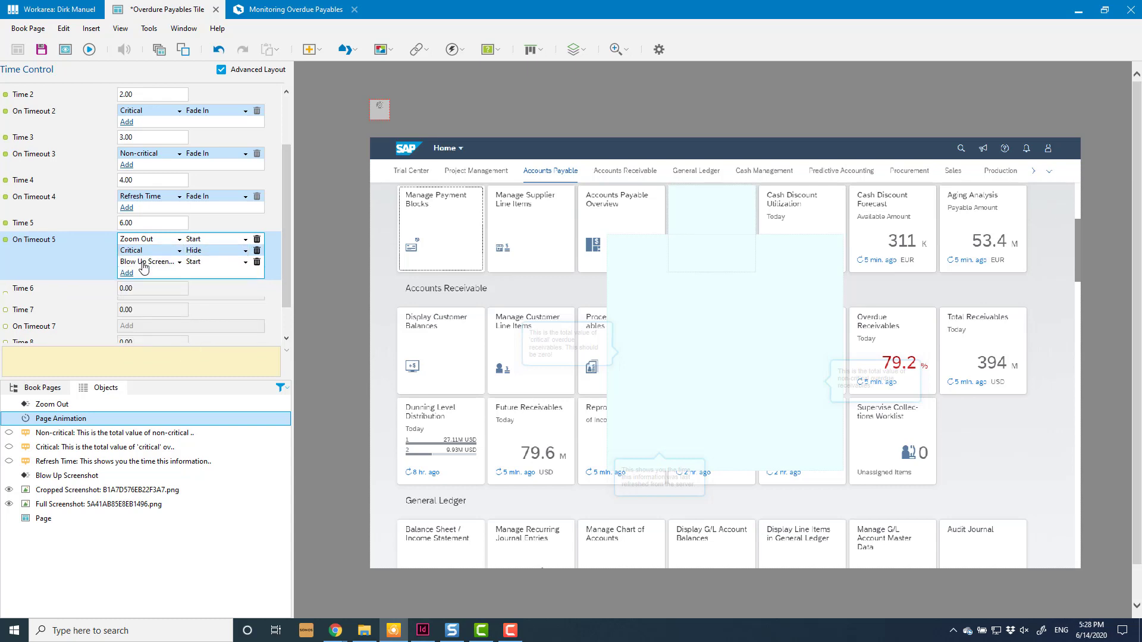
click(149, 262)
click(153, 320)
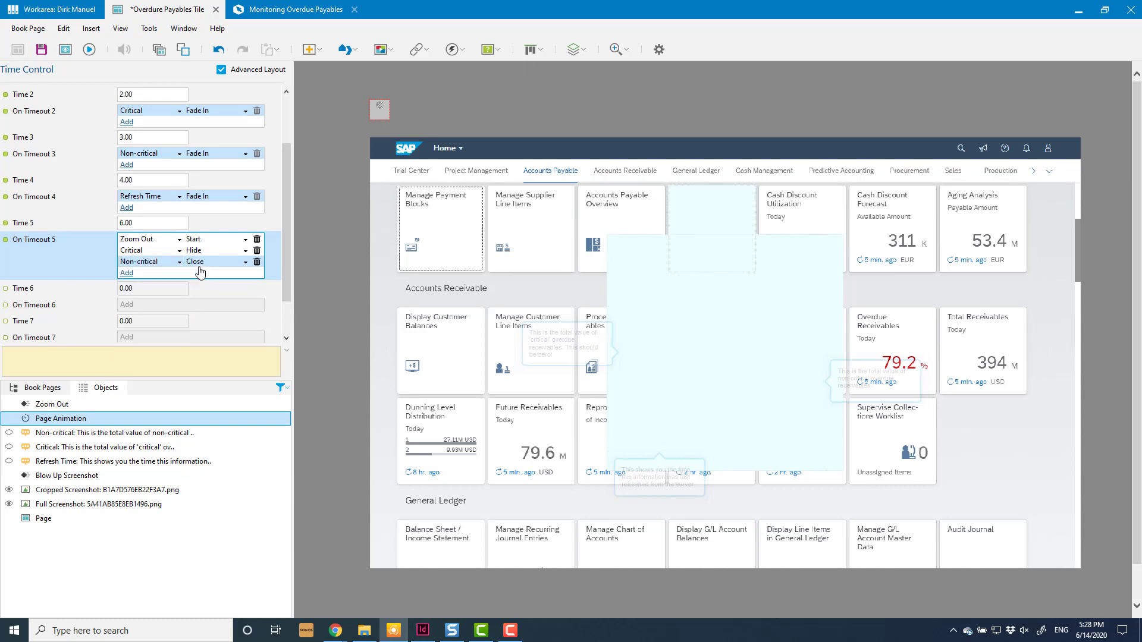
click(138, 274)
- Add a fourth action to On Timeout 5 that hides the Refresh Time bubble
click(126, 273)
click(148, 273)
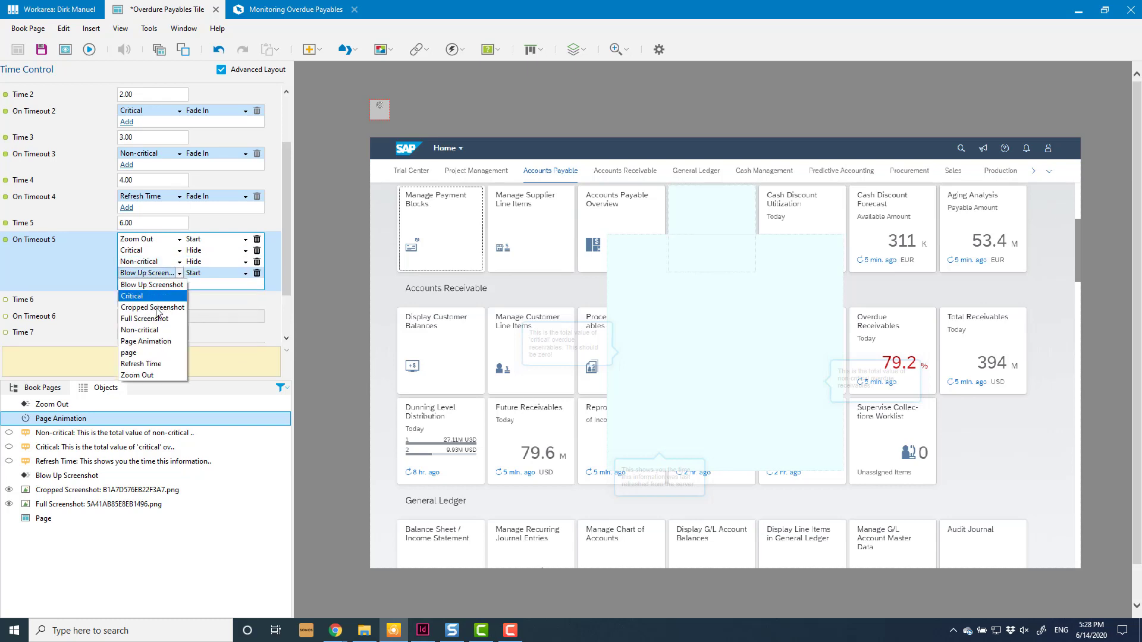
click(152, 364)
click(203, 274)
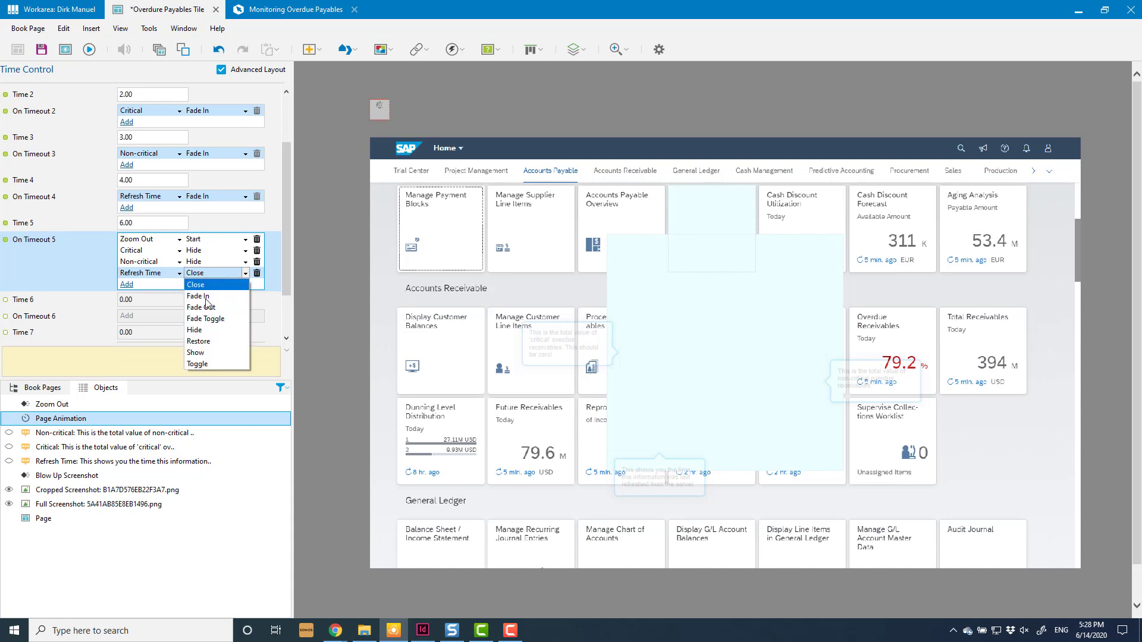
click(204, 330)
click(320, 137)
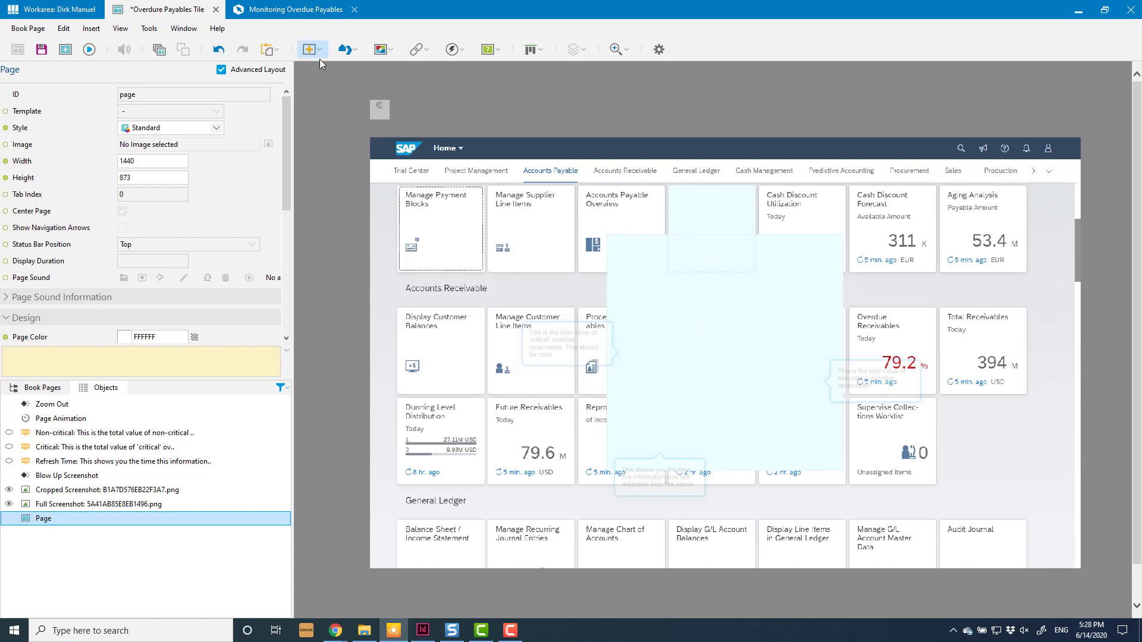
- Insert a rectangle shape and size it to cover the entire page
click(357, 54)
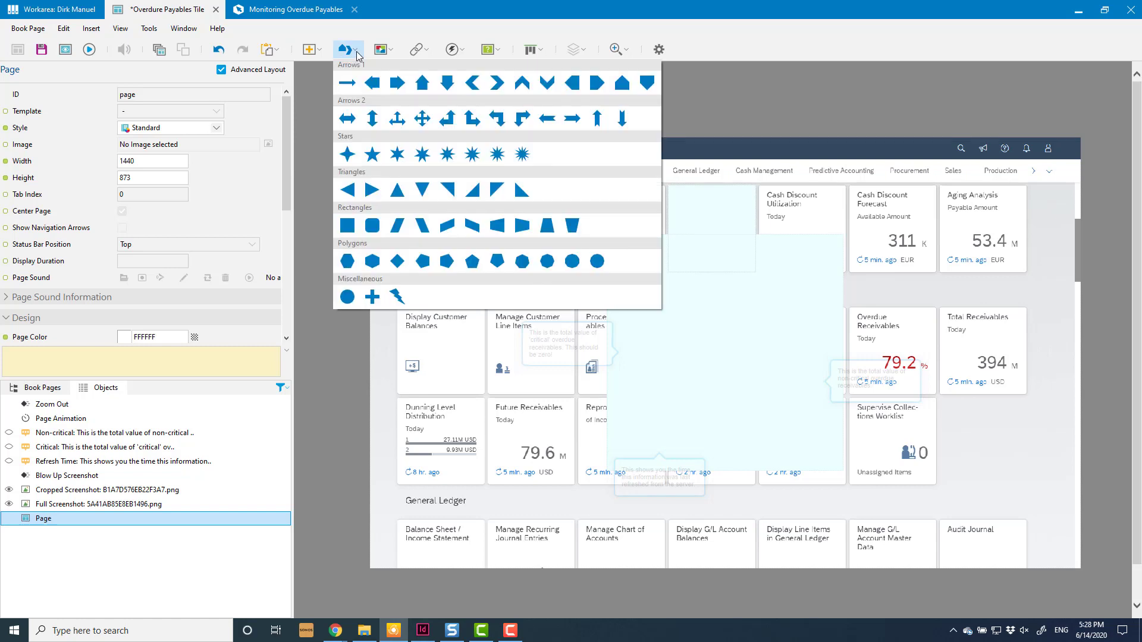
click(348, 225)
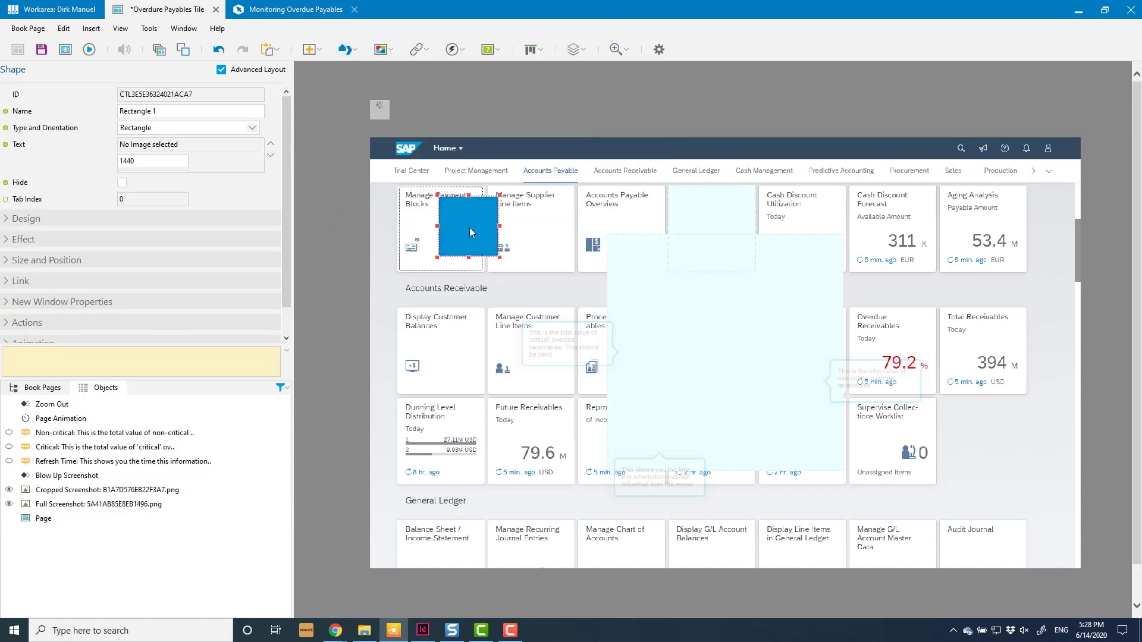
drag(472, 232, 1082, 569)
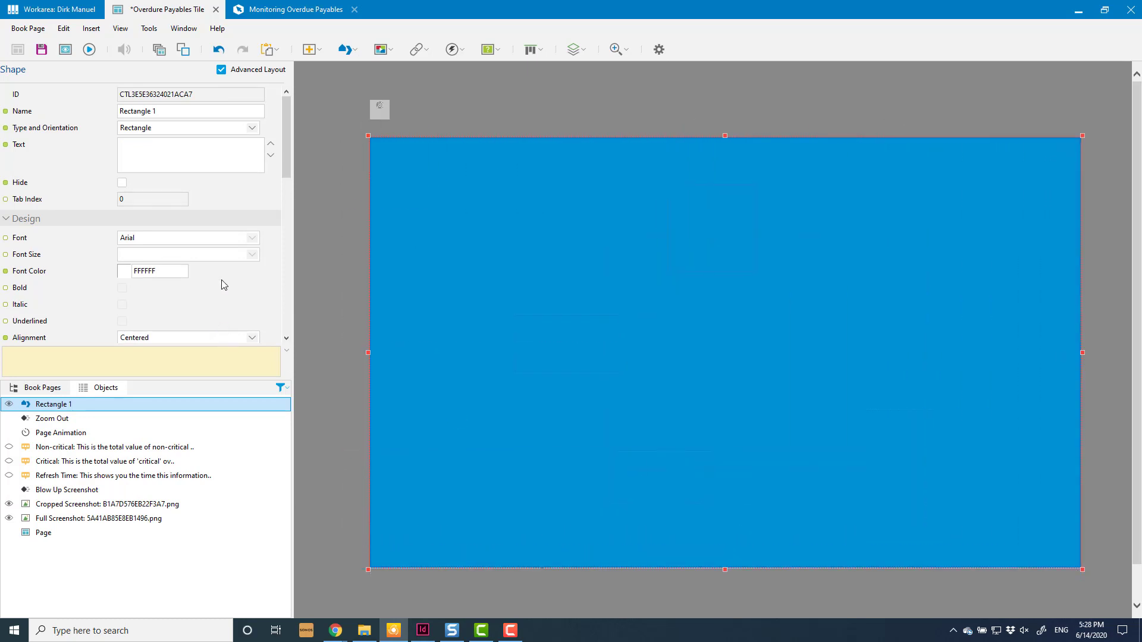
- Set the rectangle's border width to 0 and its shape color to white (FFFFFF)
drag(291, 157, 290, 237)
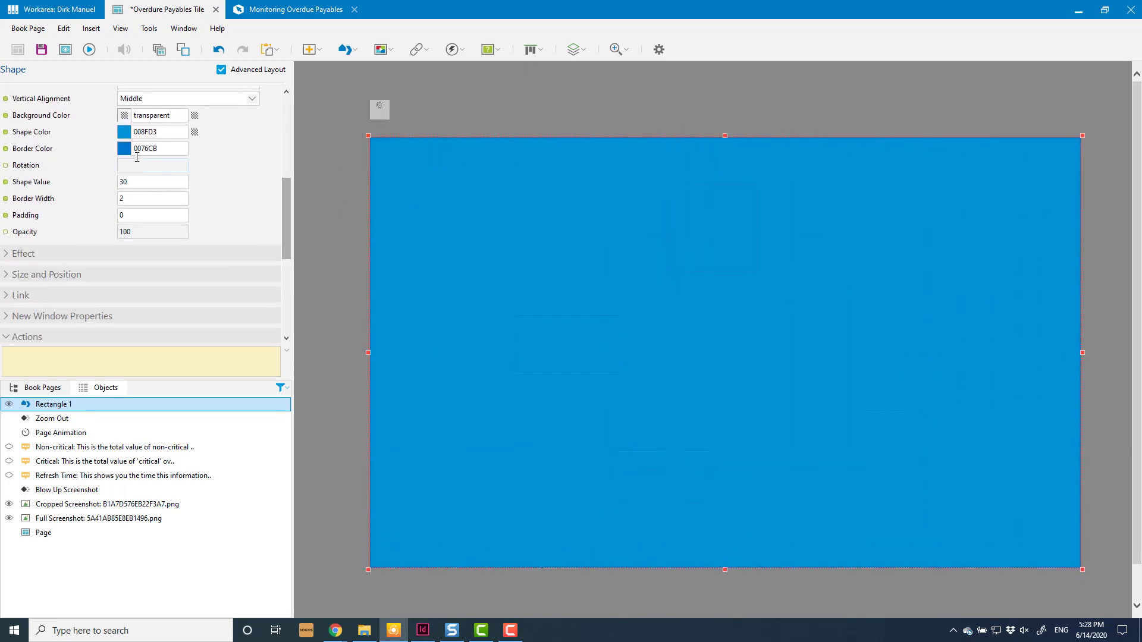
click(144, 201)
text(0)
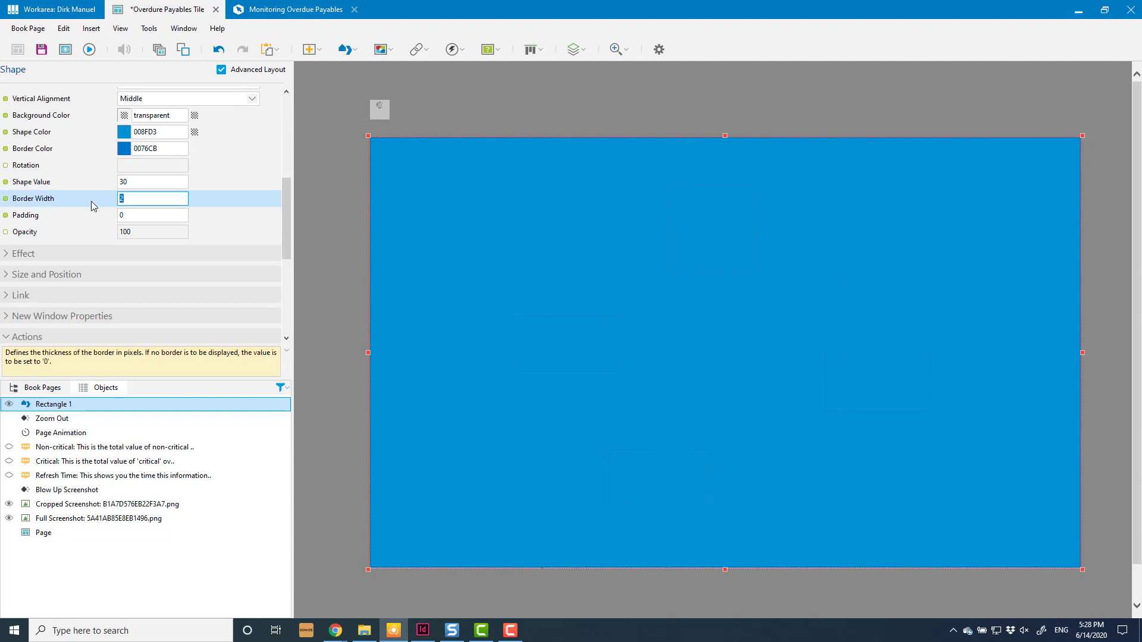
click(123, 132)
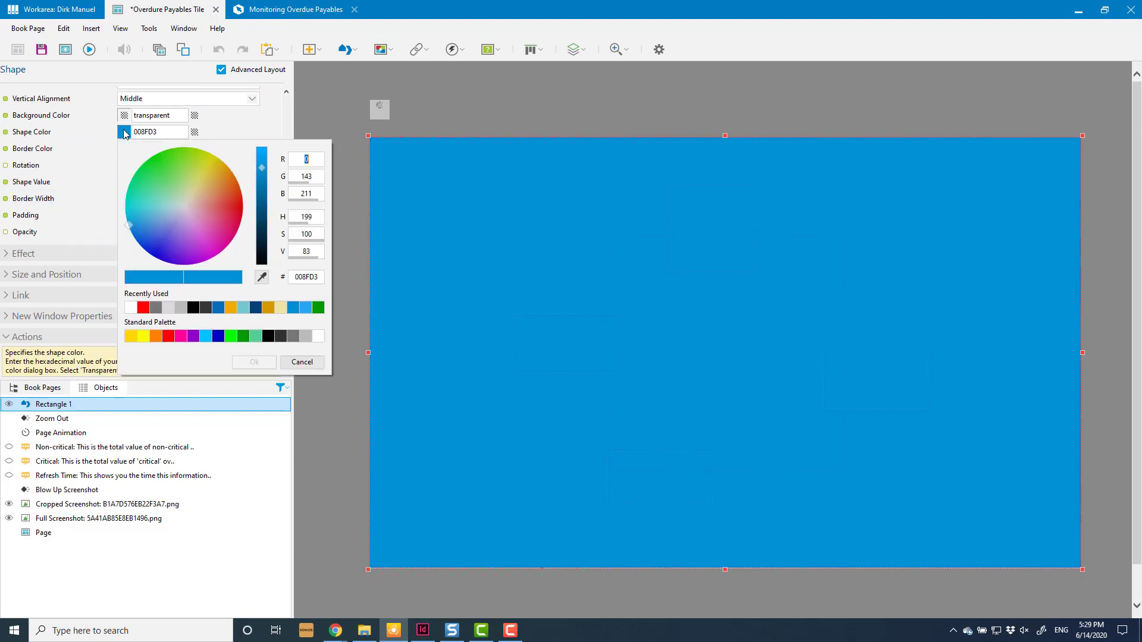
click(131, 309)
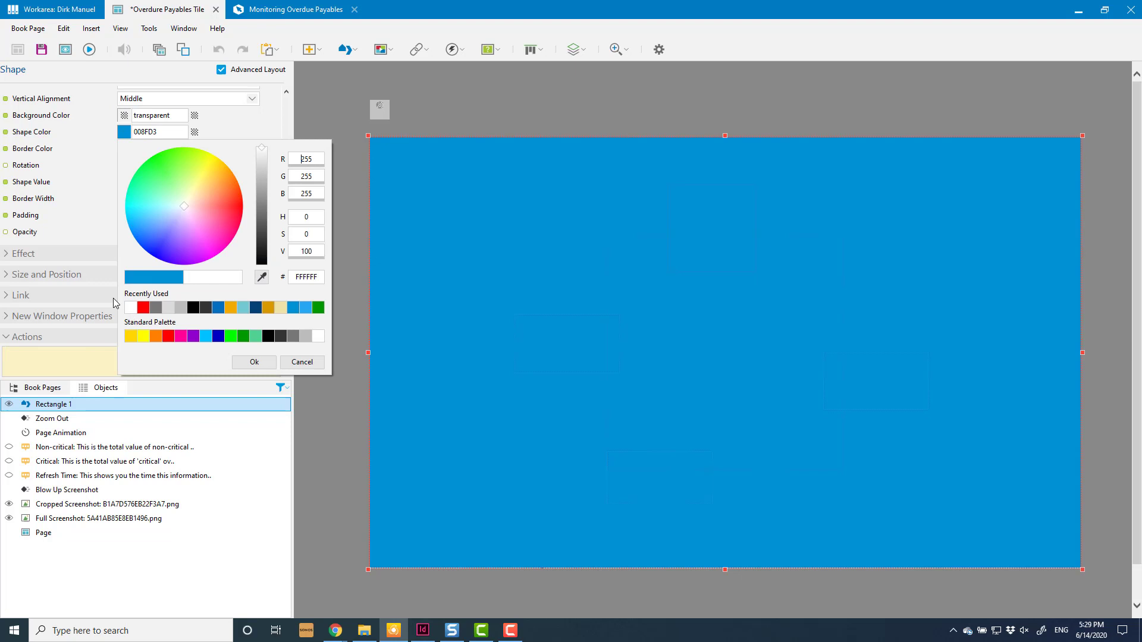
click(259, 362)
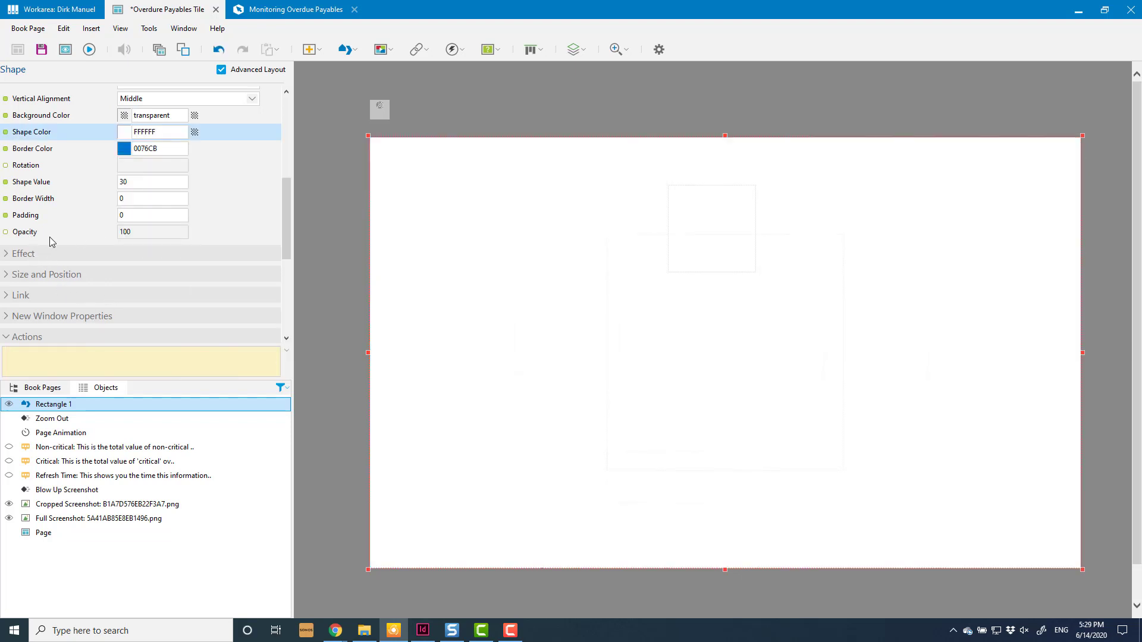
- Enable the rectangle's opacity setting and set it to 70
click(6, 231)
double_click(122, 231)
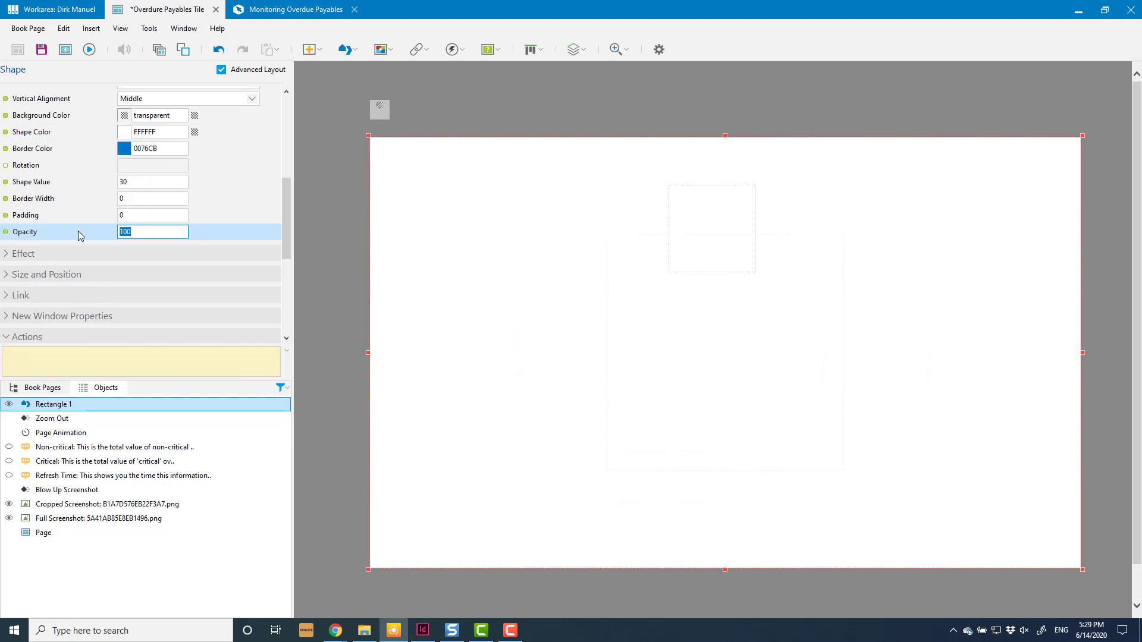
text(70)
click(130, 214)
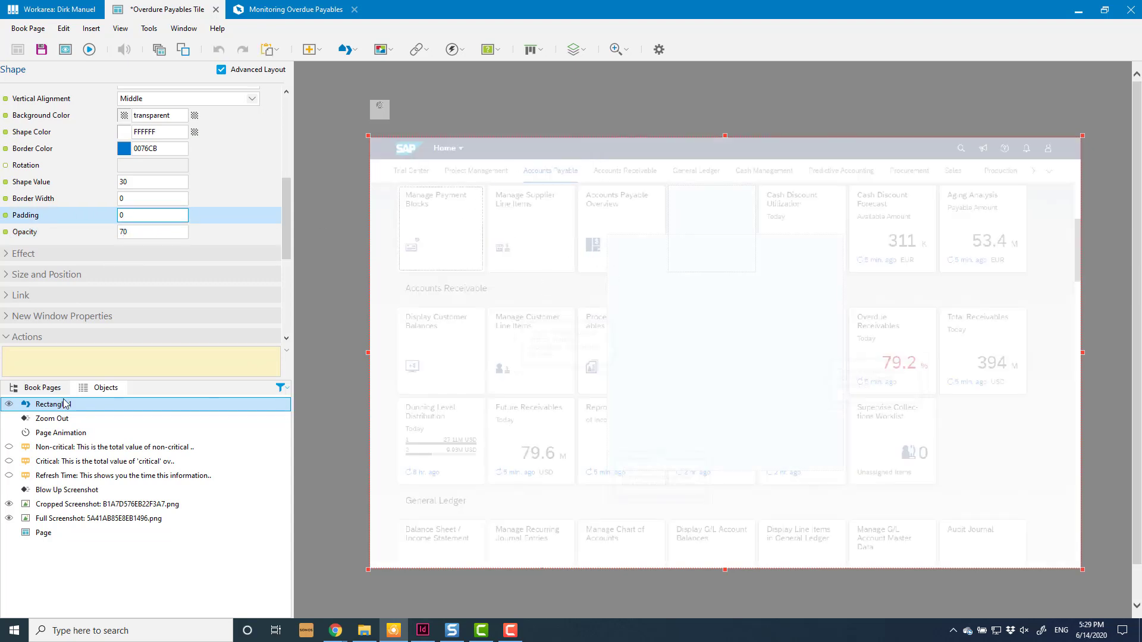
- Move Rectangle 1 between the Cropped Screenshot and the Full Screenshot in the object order and hide it
drag(68, 406, 89, 509)
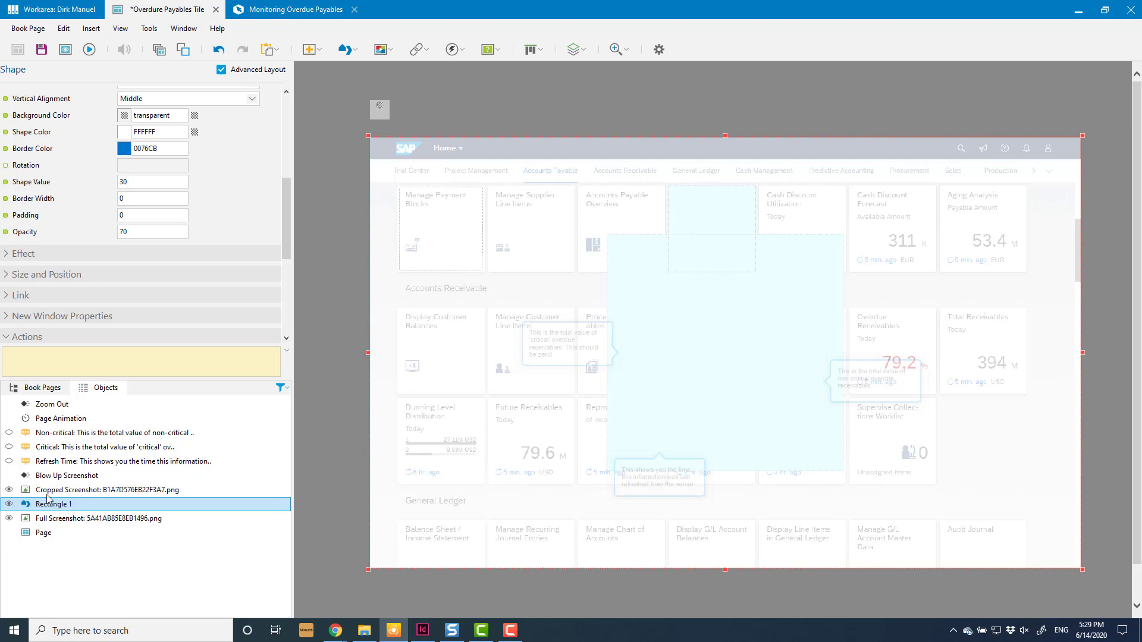
click(9, 505)
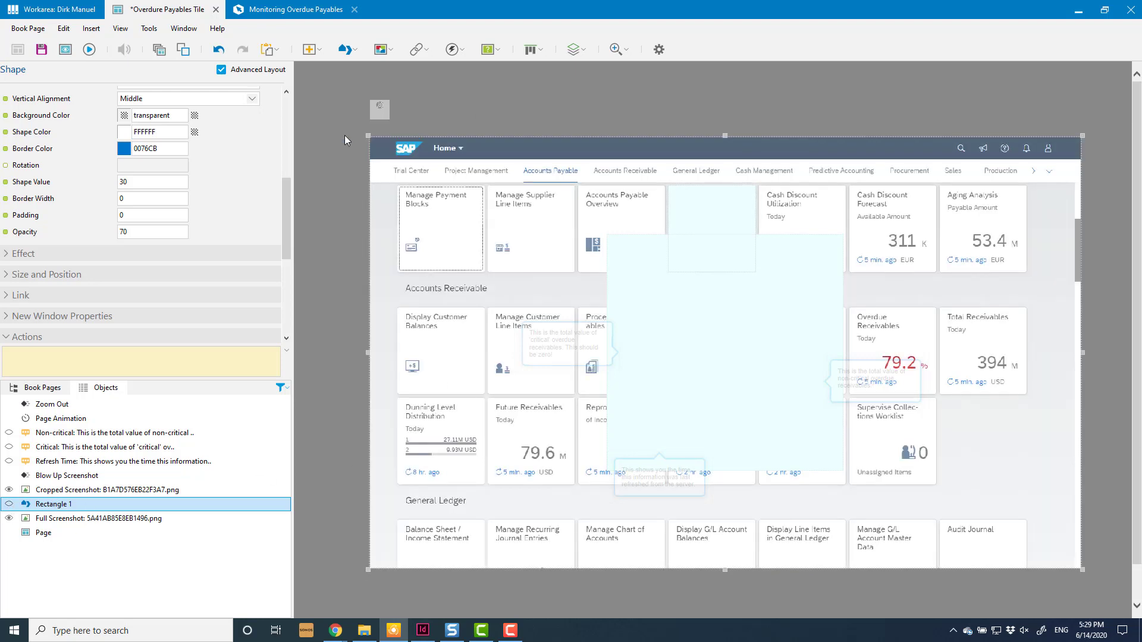
- Add a second action to On Timeout 1 of the Page Animation time control: Rectangle 1, Animate In
click(382, 109)
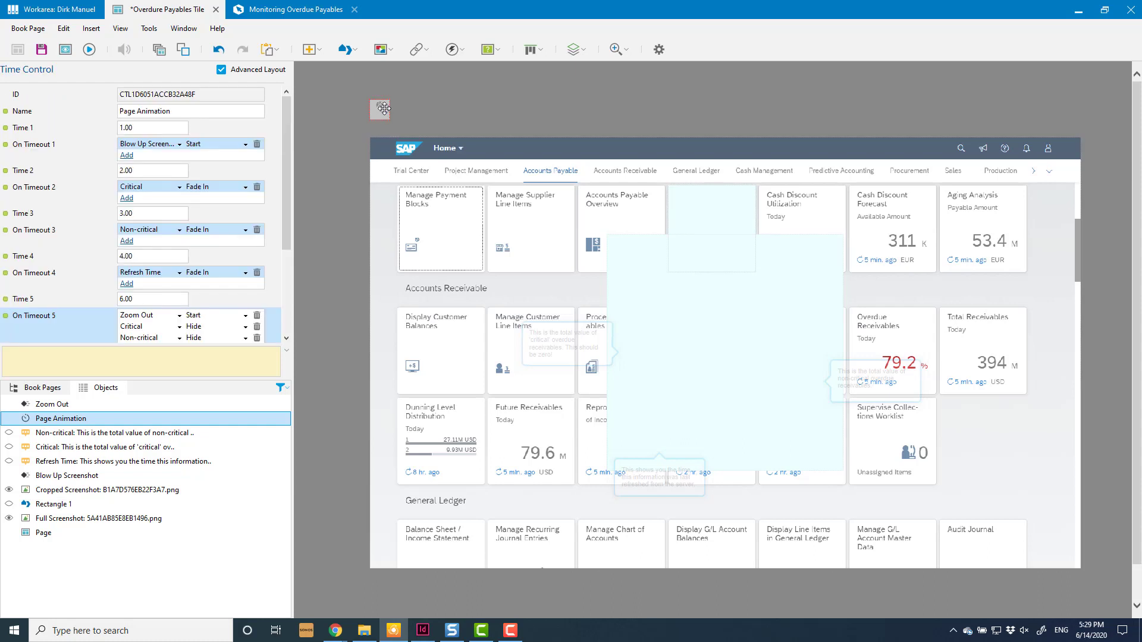
click(126, 156)
click(131, 155)
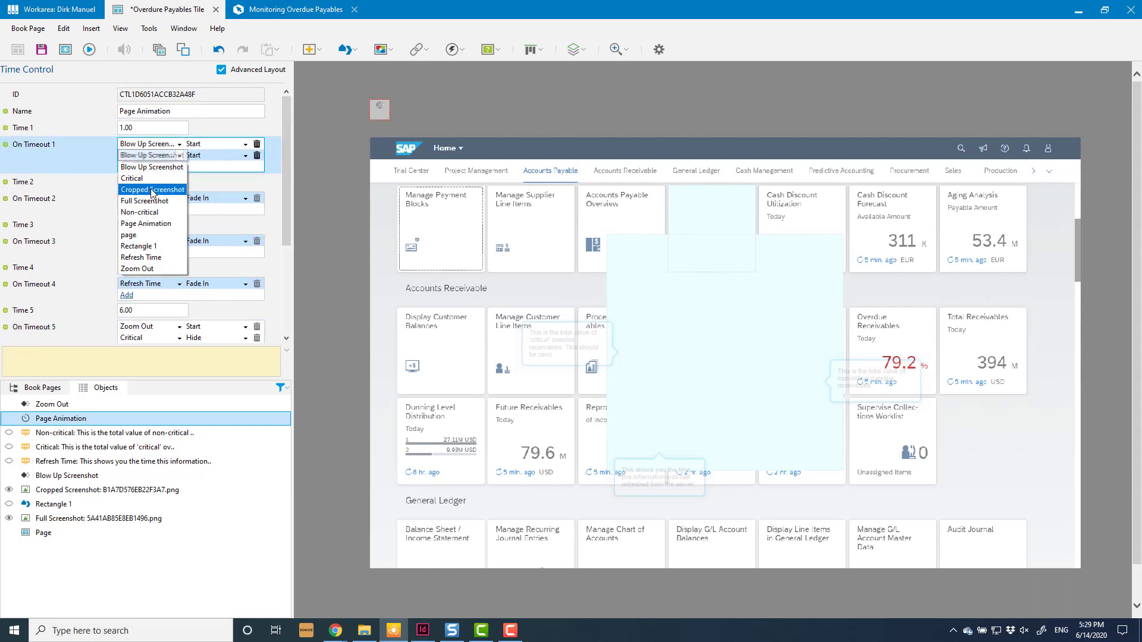
click(143, 245)
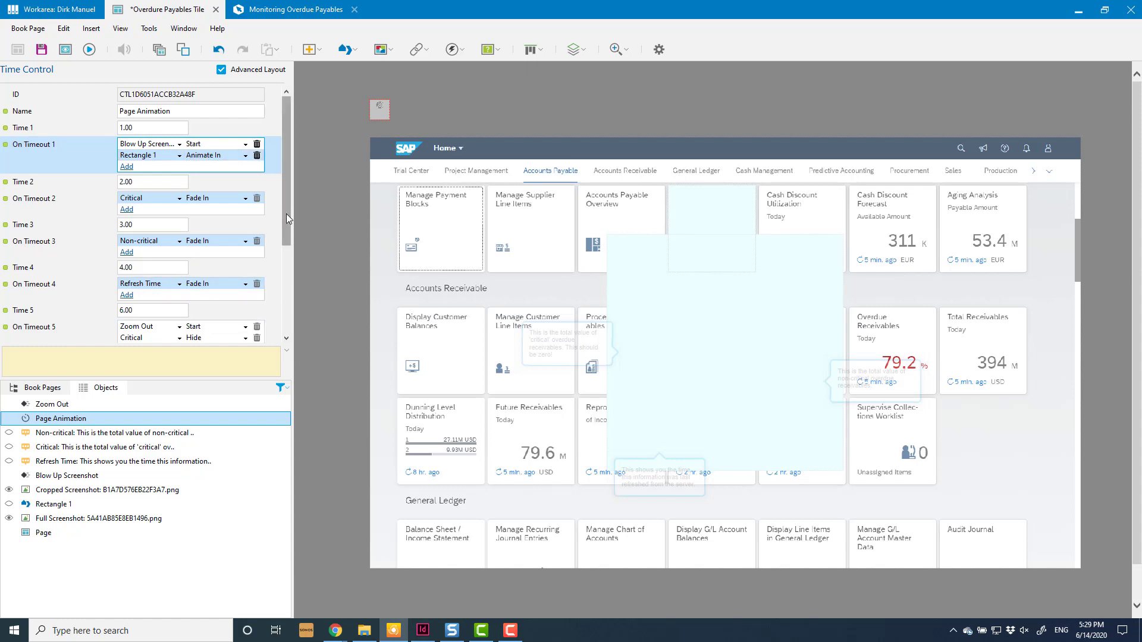
- Add a fifth action to On Timeout 5 of the Page Animation time control: Rectangle 1, Animate Out
drag(287, 213, 291, 285)
click(127, 271)
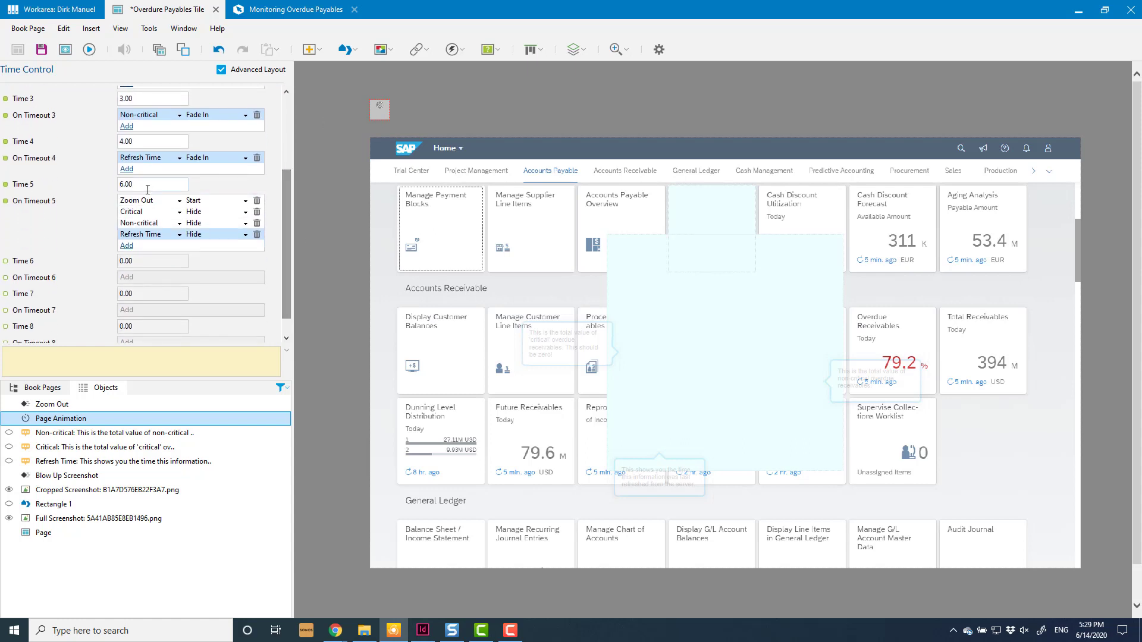
click(126, 253)
click(127, 247)
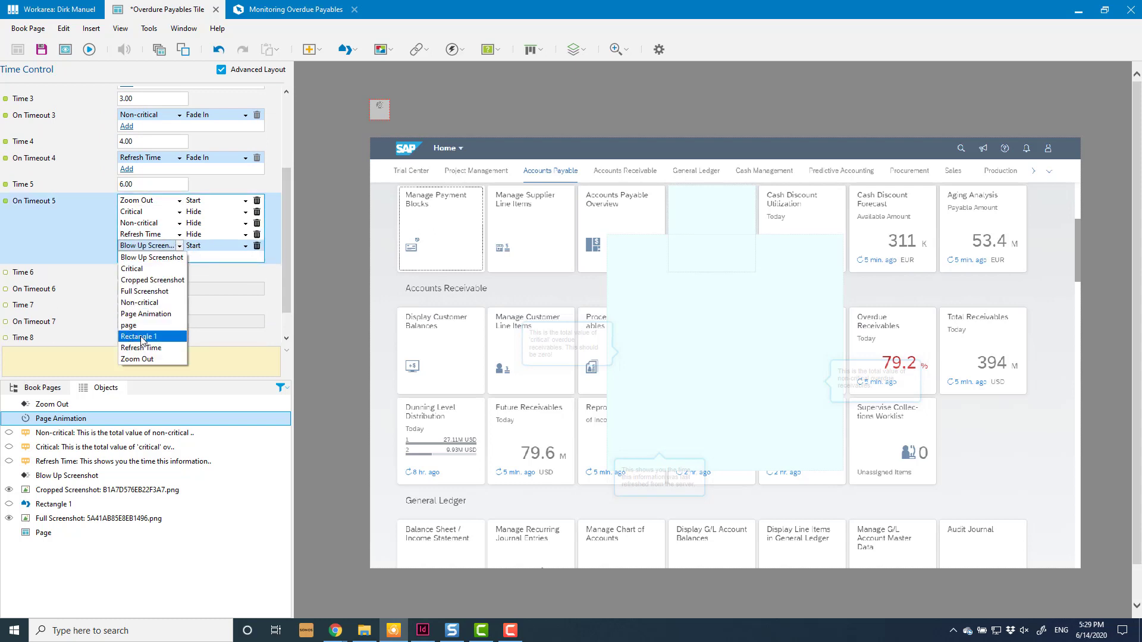
click(142, 340)
click(196, 246)
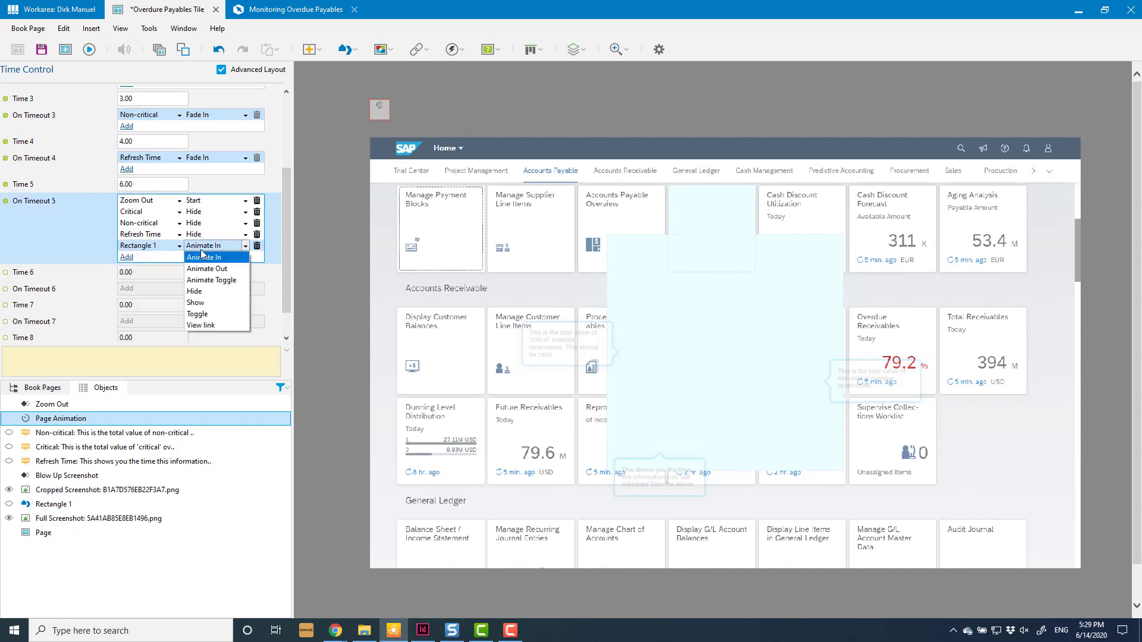
click(226, 272)
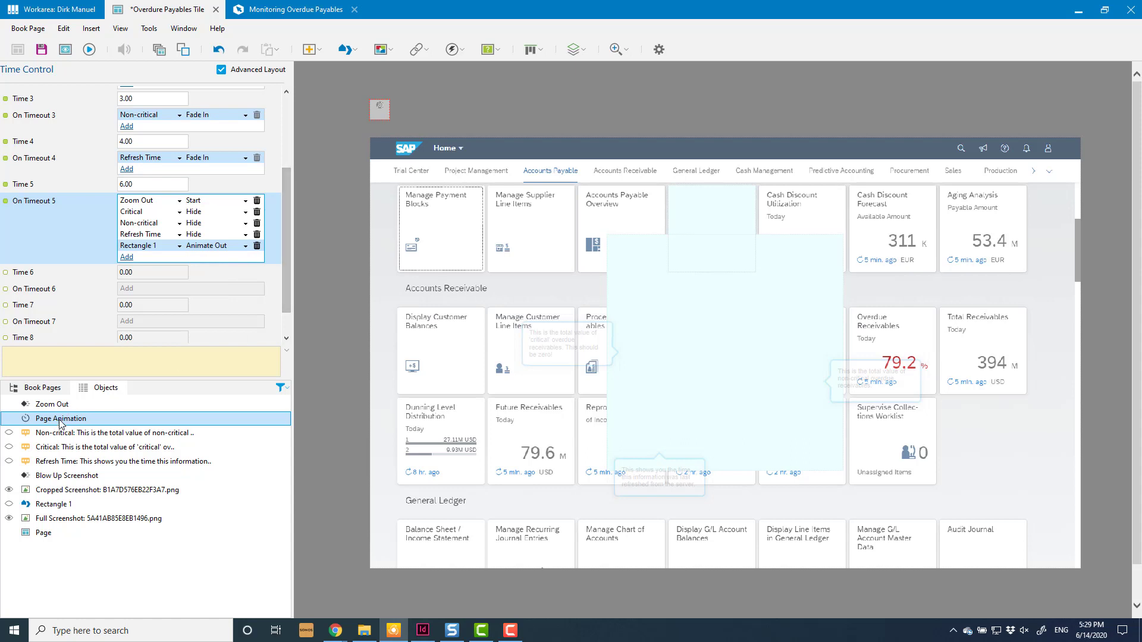
- Review Rectangle 1's animation settings, including the available Animate In effects and the durations
click(51, 505)
scroll(287, 172, down, 1)
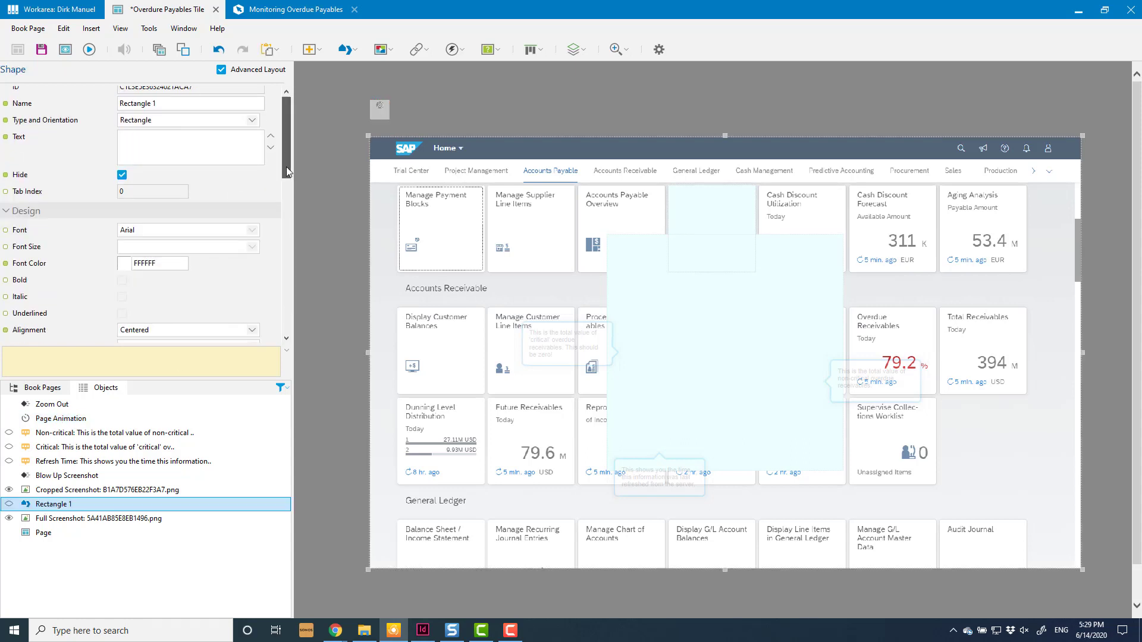
scroll(288, 172, down, 10)
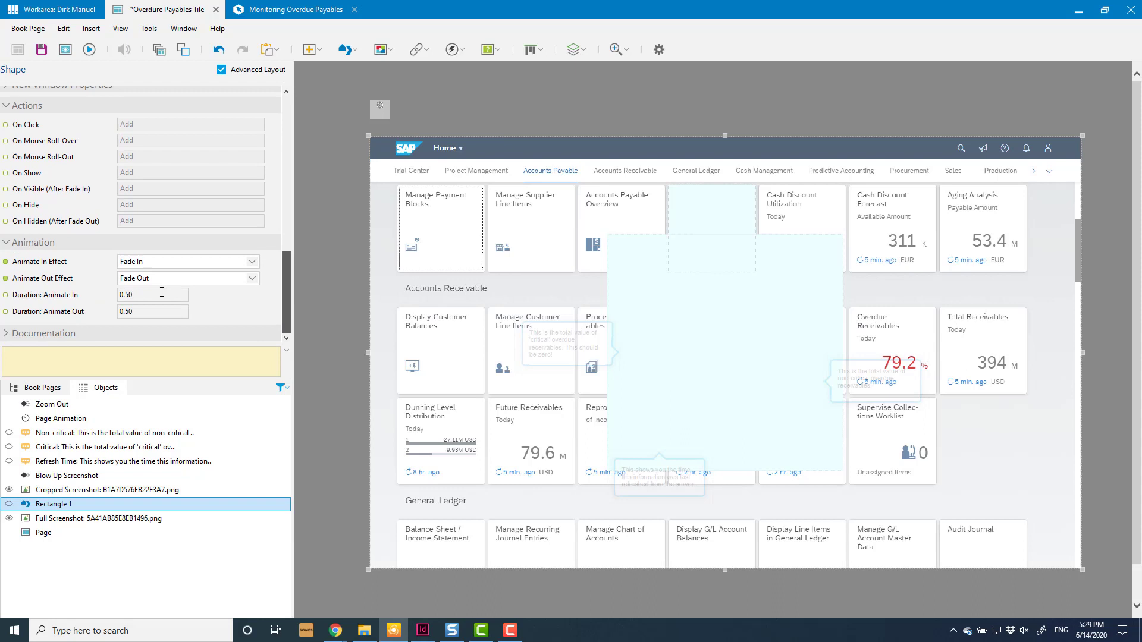
click(146, 262)
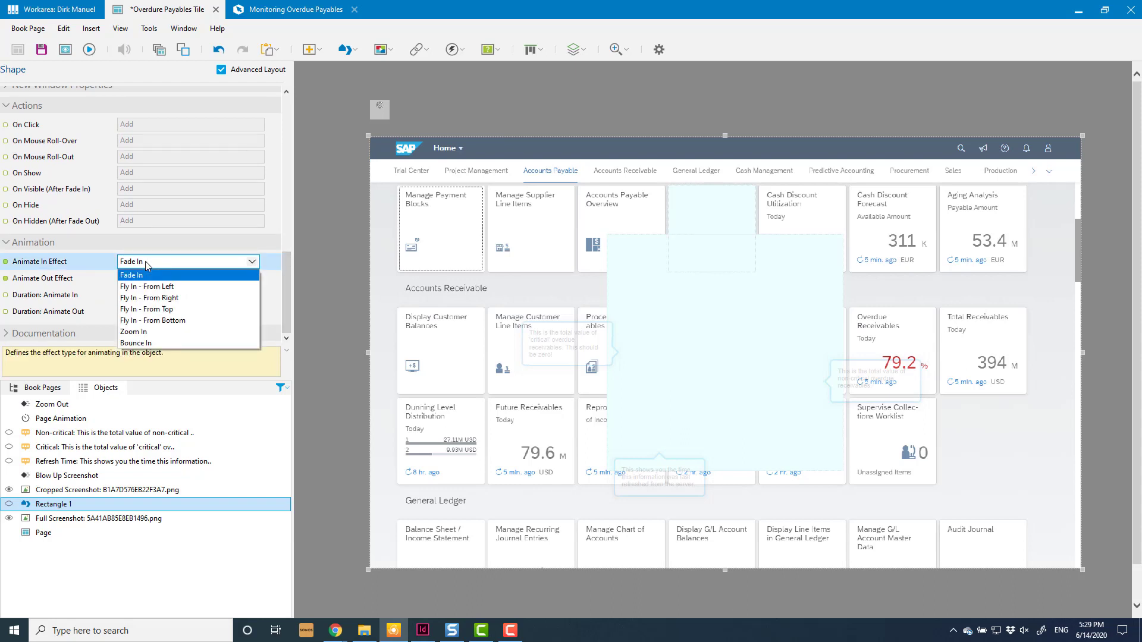
click(149, 262)
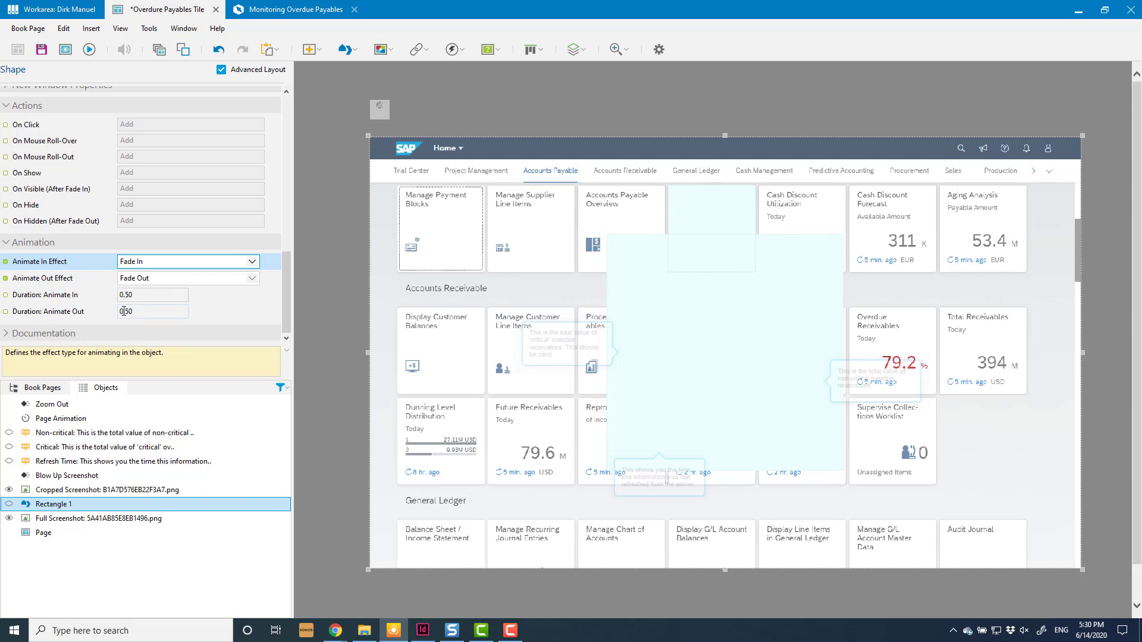
click(320, 254)
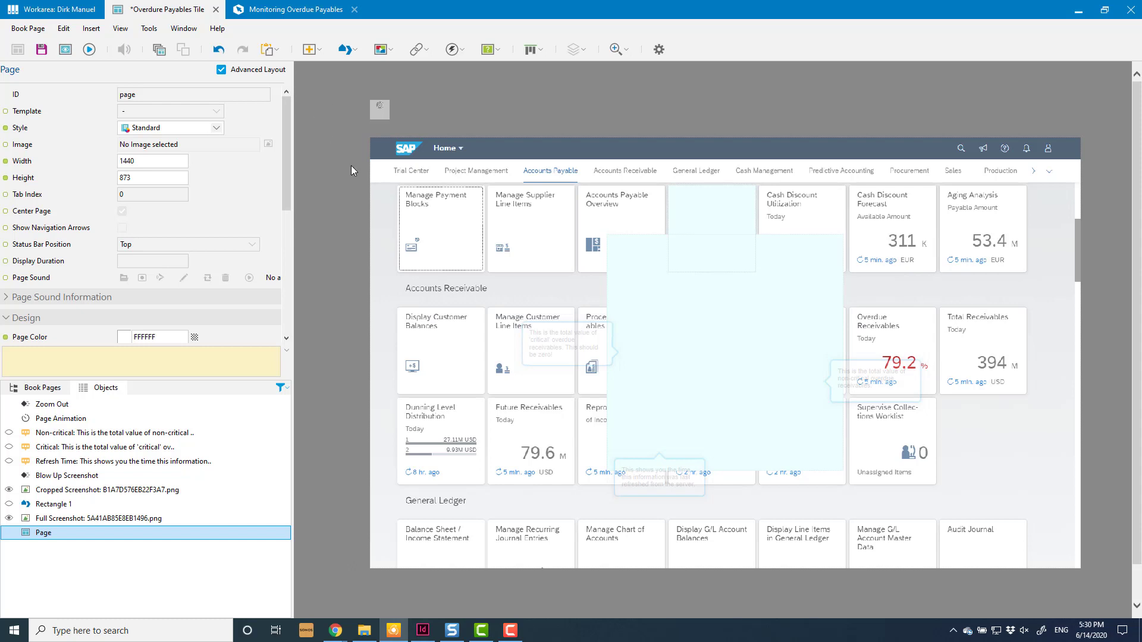
- Check the name and timeout actions of the Page Animation time control
click(61, 418)
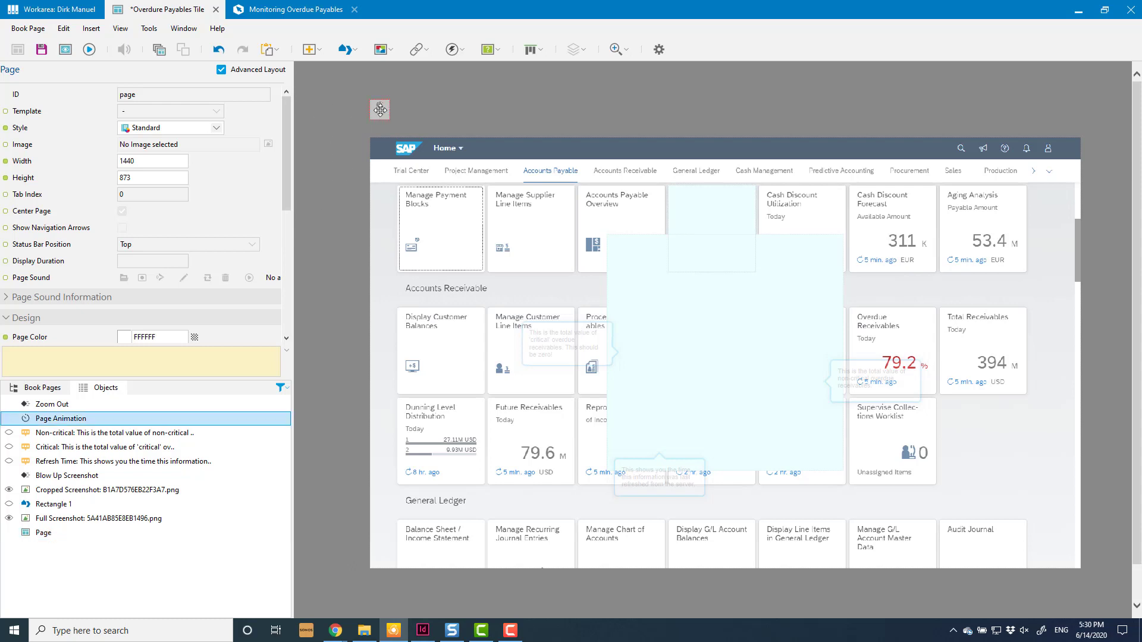
drag(172, 111, 92, 109)
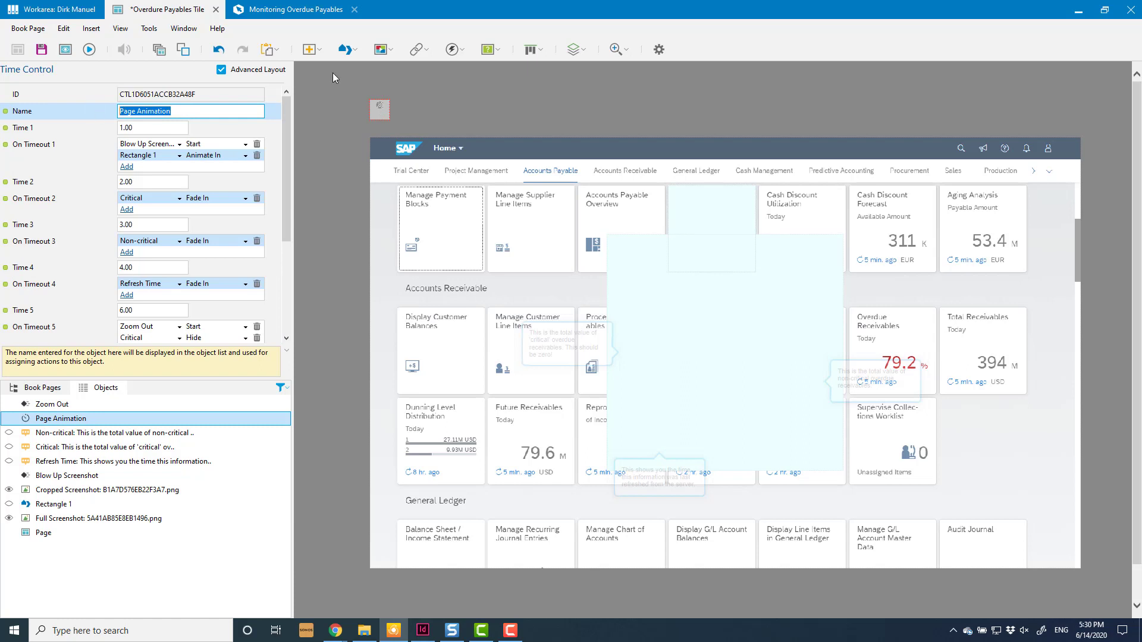
click(333, 73)
click(373, 109)
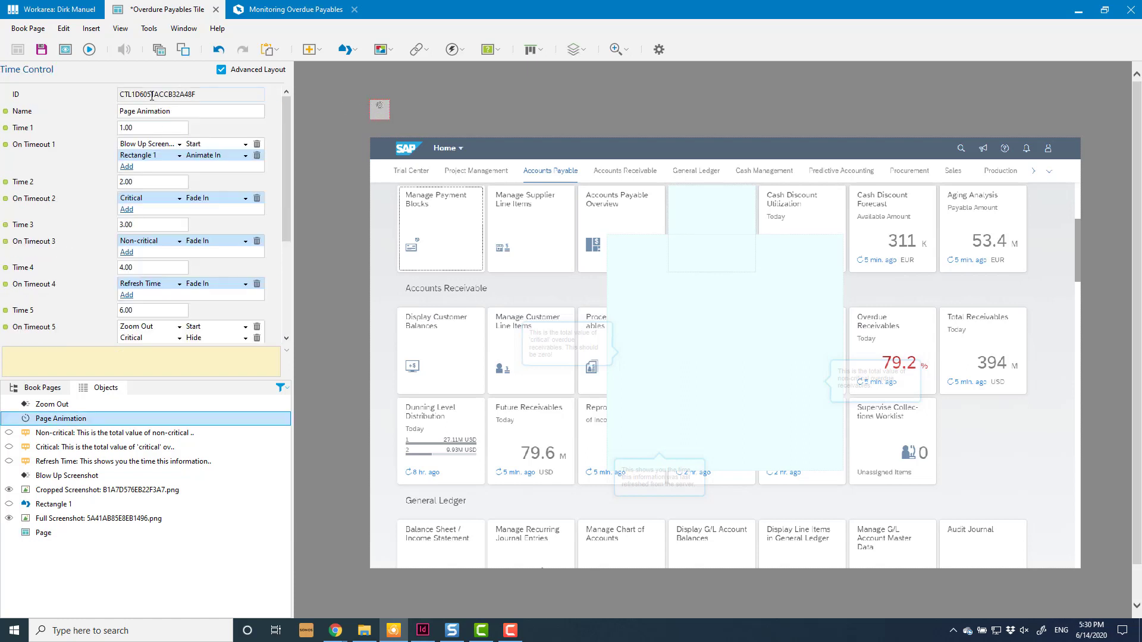
- Add an On Page Loaded action to the Page object that starts Page Animation
click(325, 133)
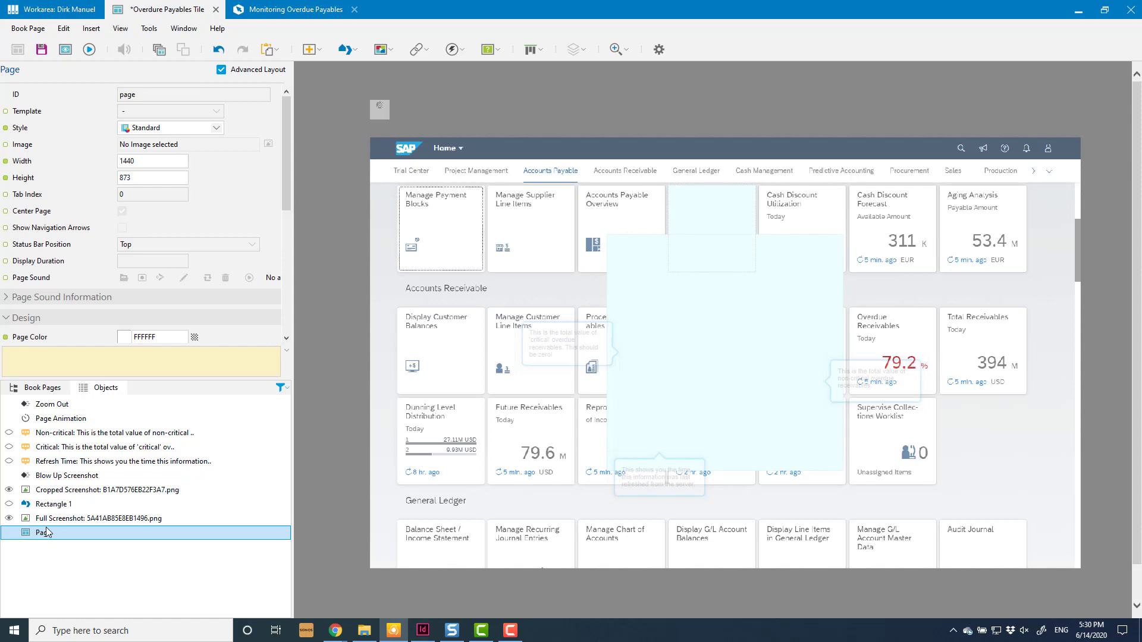
drag(285, 162, 295, 289)
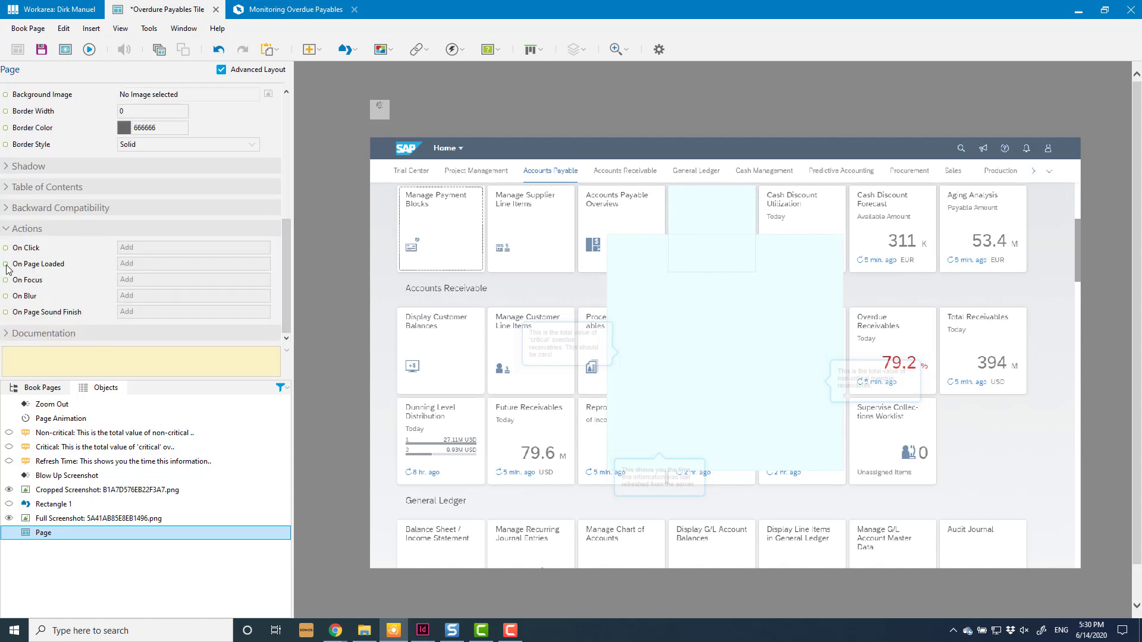
click(48, 264)
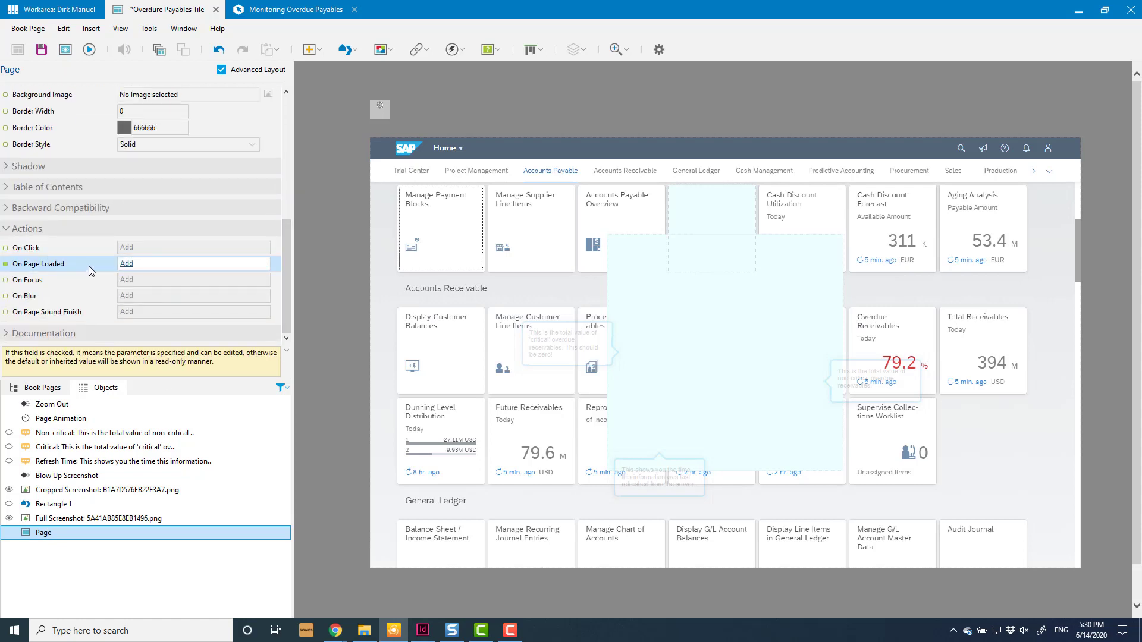
click(126, 266)
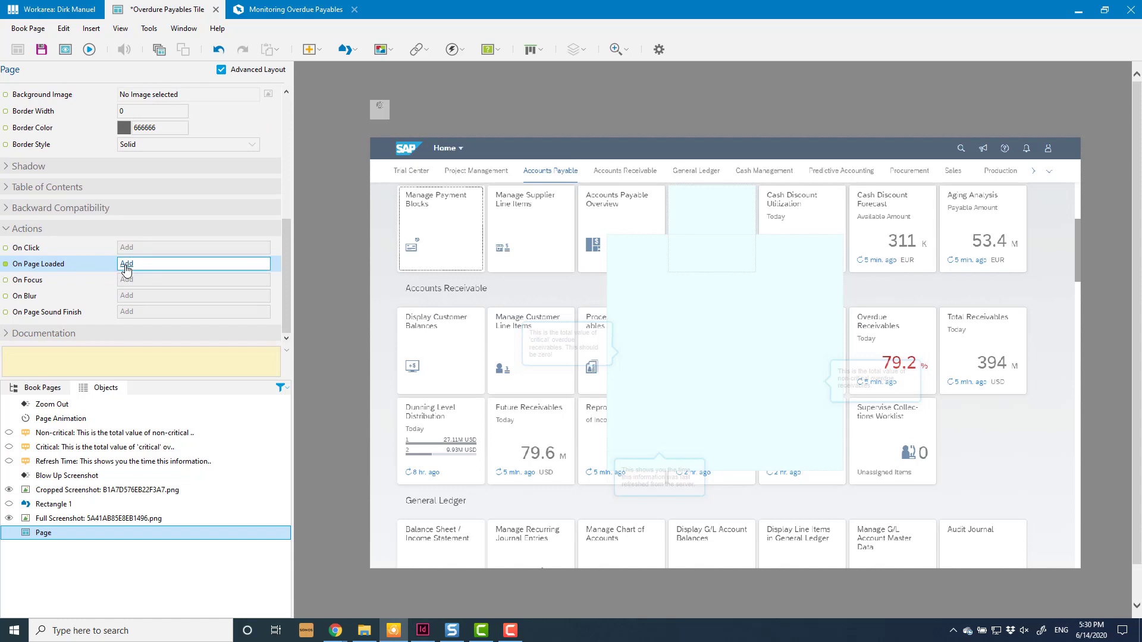
click(141, 265)
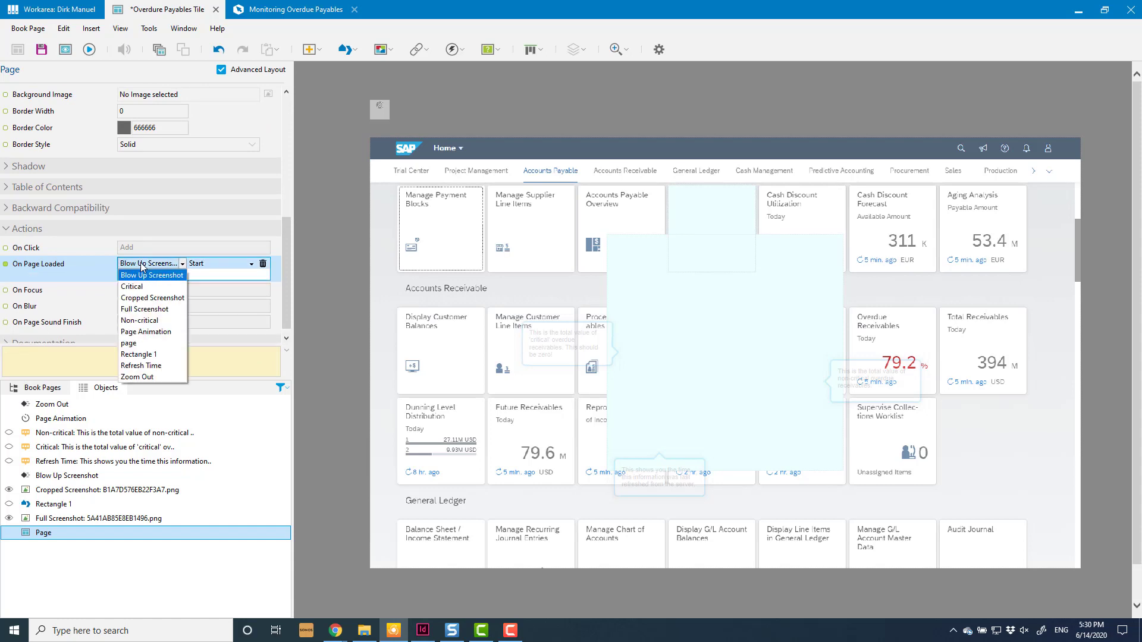
click(209, 295)
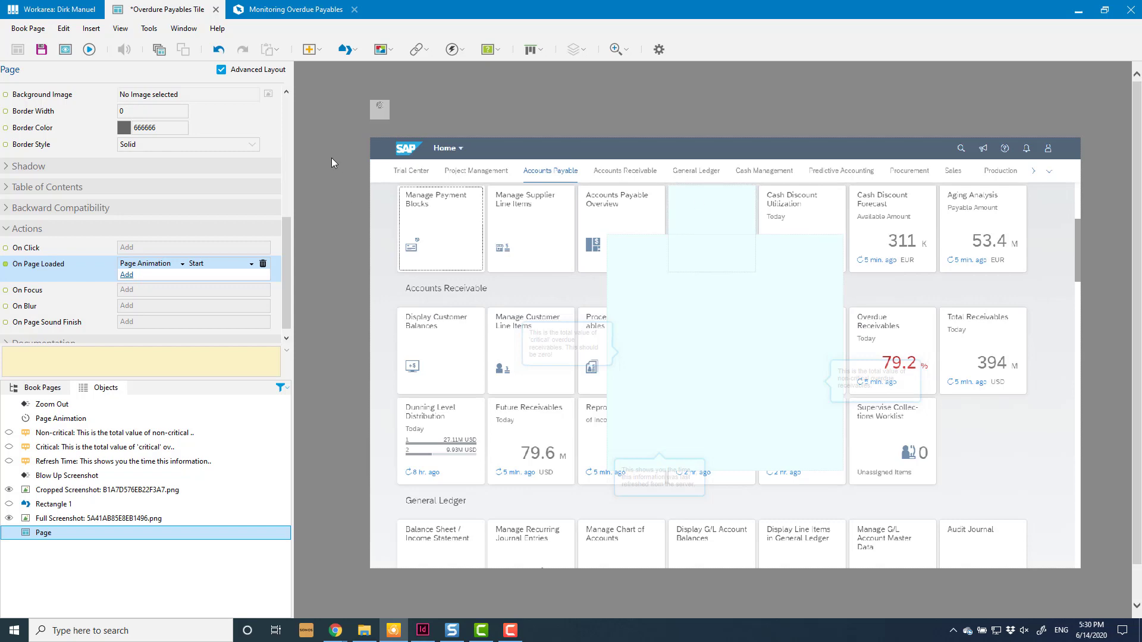
- Preview the full page animation in the editor, then review the timeout actions of the Page Animation time control
click(66, 51)
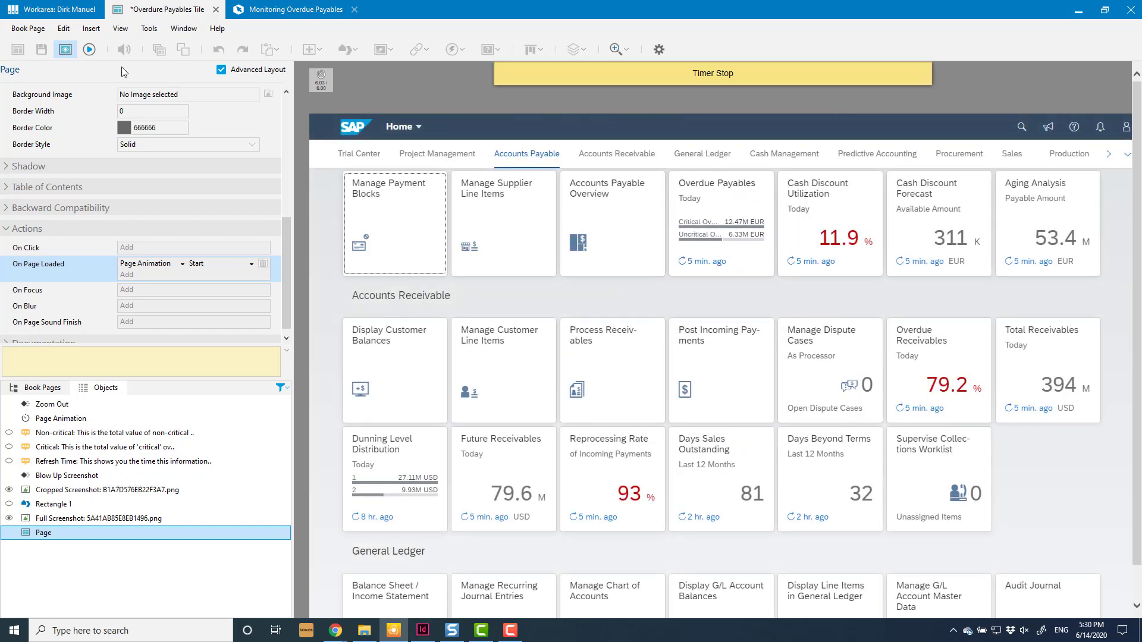
click(68, 53)
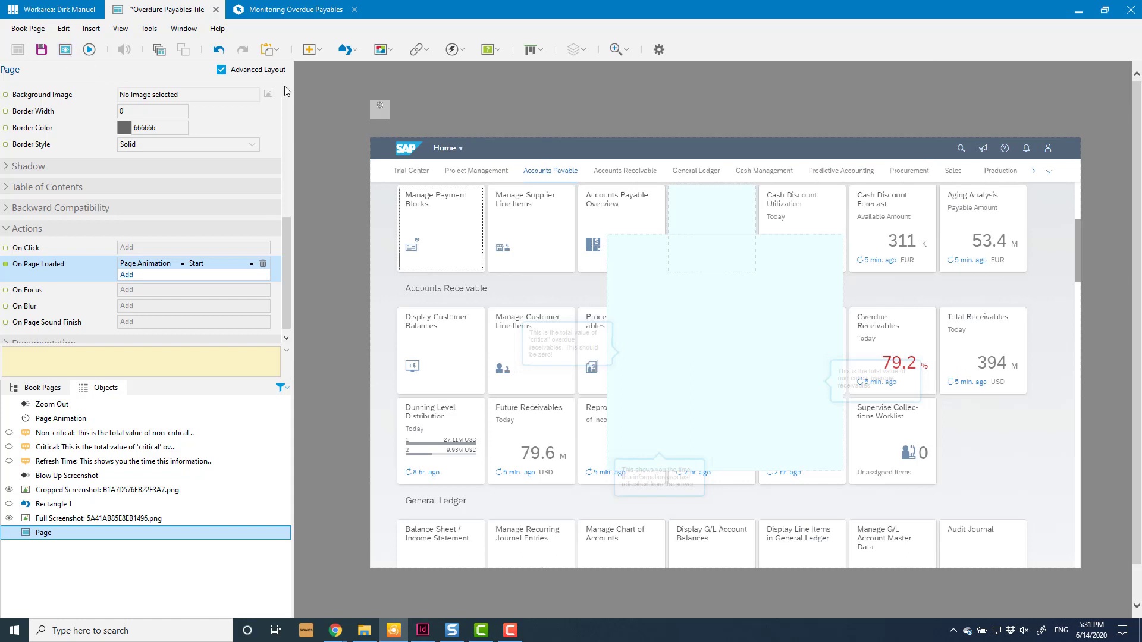
click(380, 113)
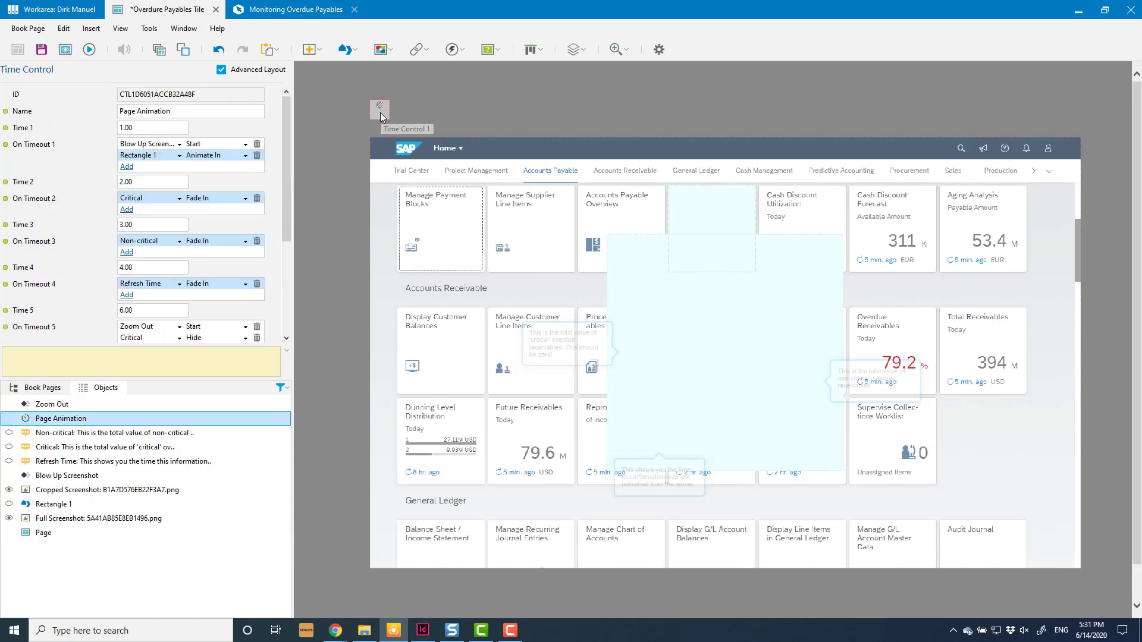
drag(285, 142, 299, 278)
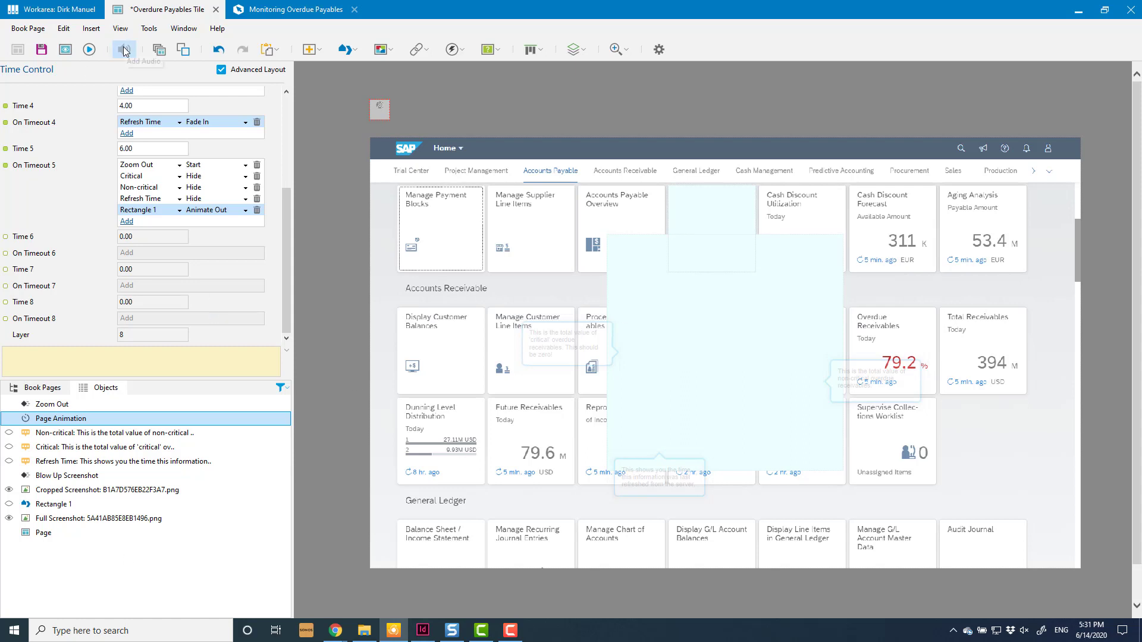
- Save the Overdure Payables Tile book page and close it to return to the Monitoring Overdue Payables simulation
click(46, 52)
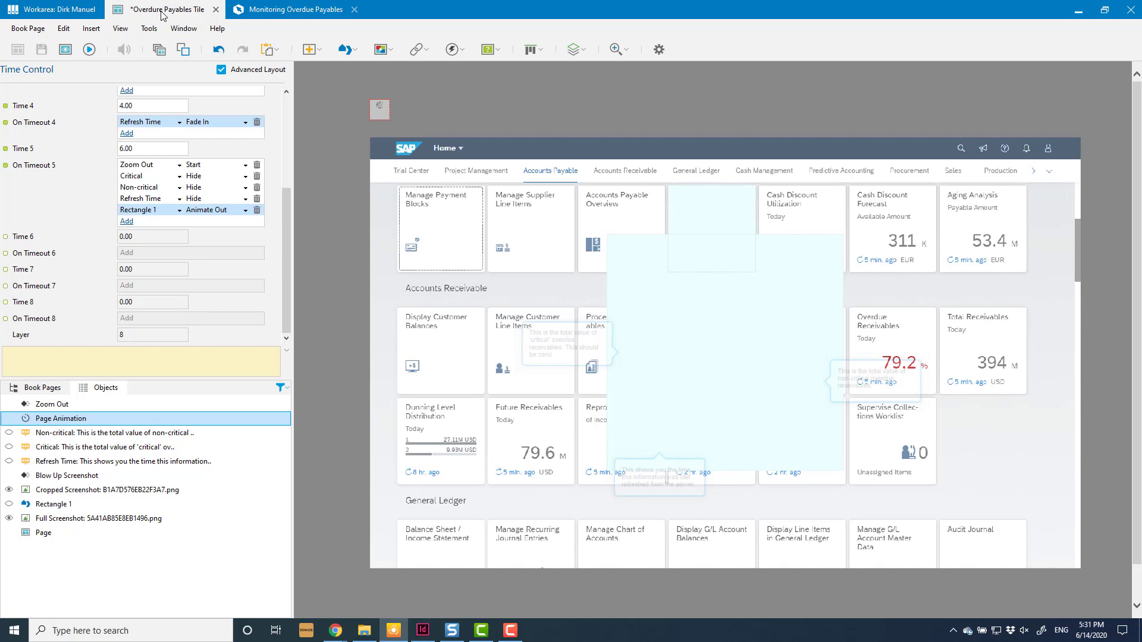
click(211, 10)
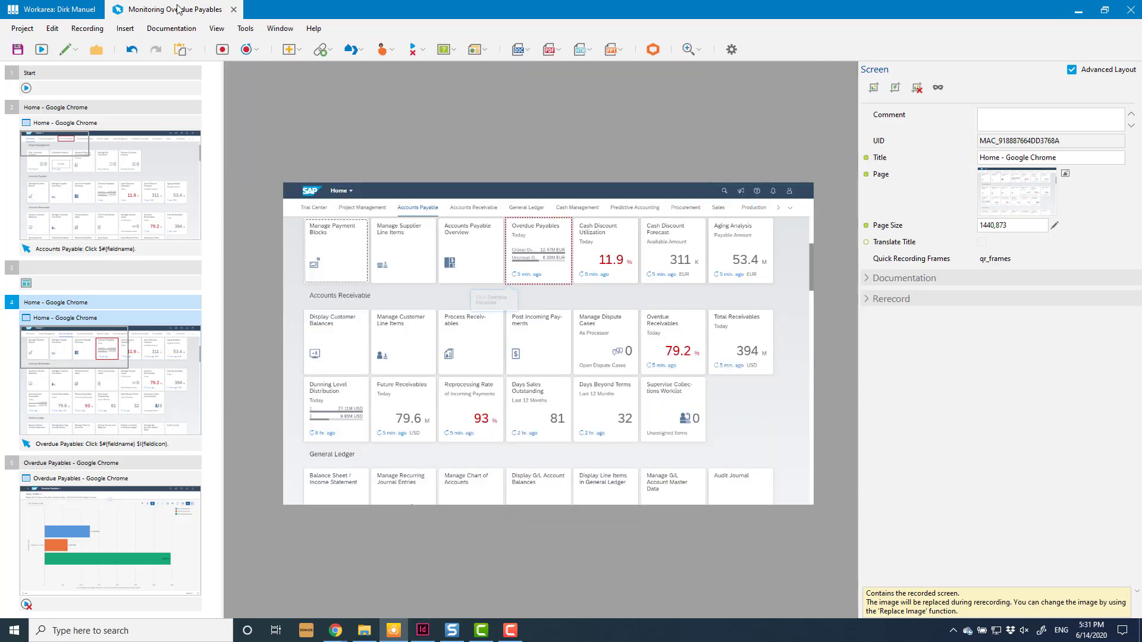
- Assign the Overdure Payables Tile book page to the empty Book Page block in step 3 and set its display duration to 8 seconds
click(32, 286)
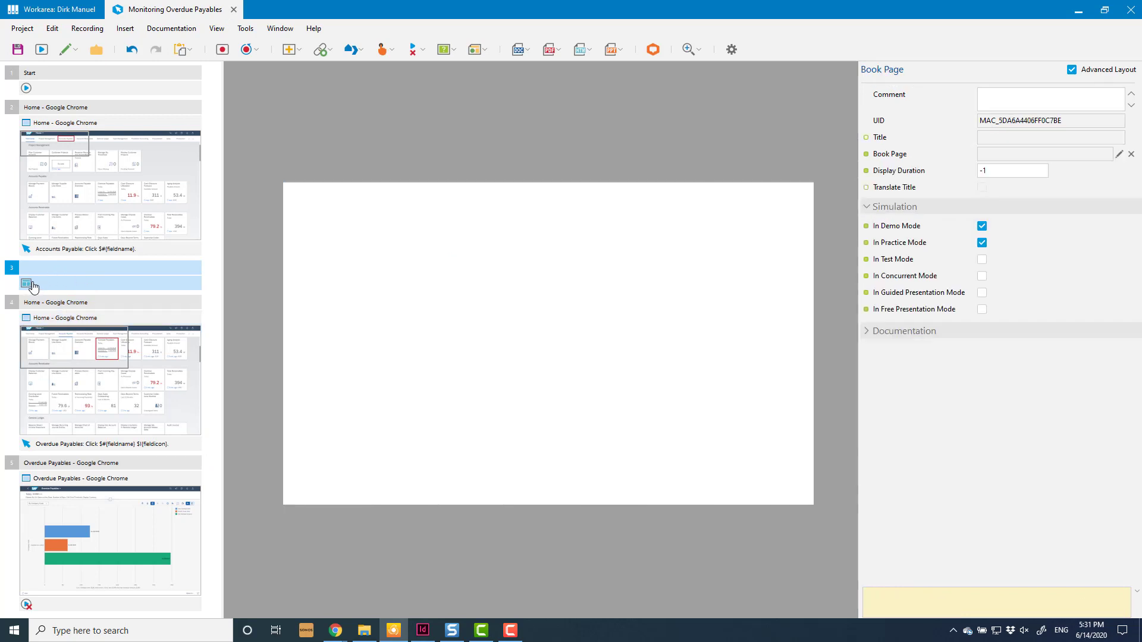
click(1120, 155)
click(654, 156)
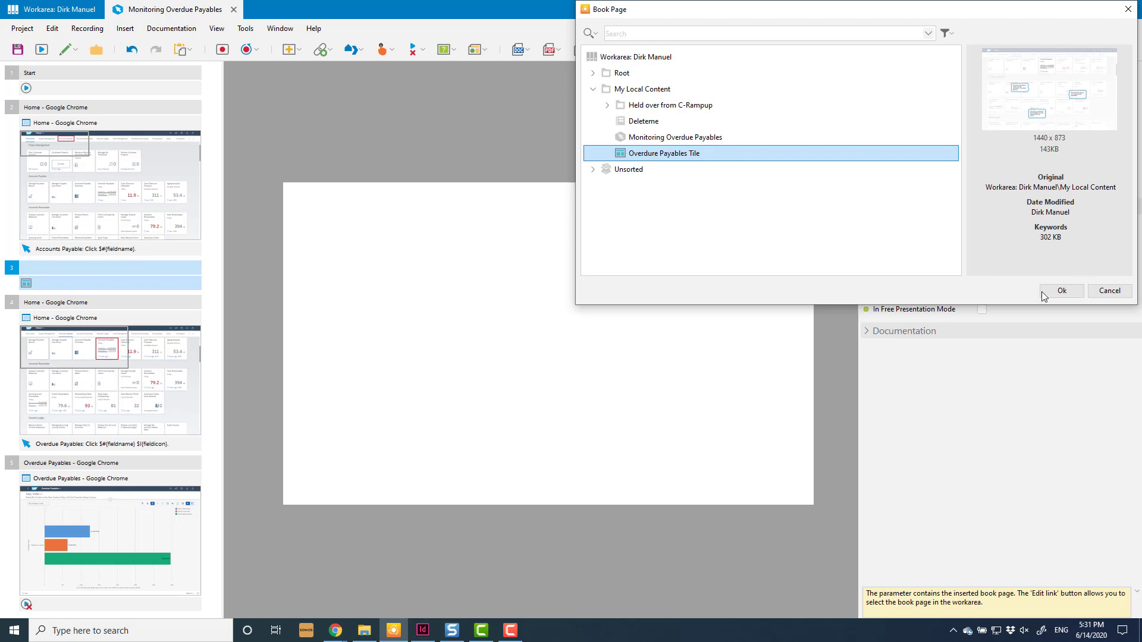
click(1068, 291)
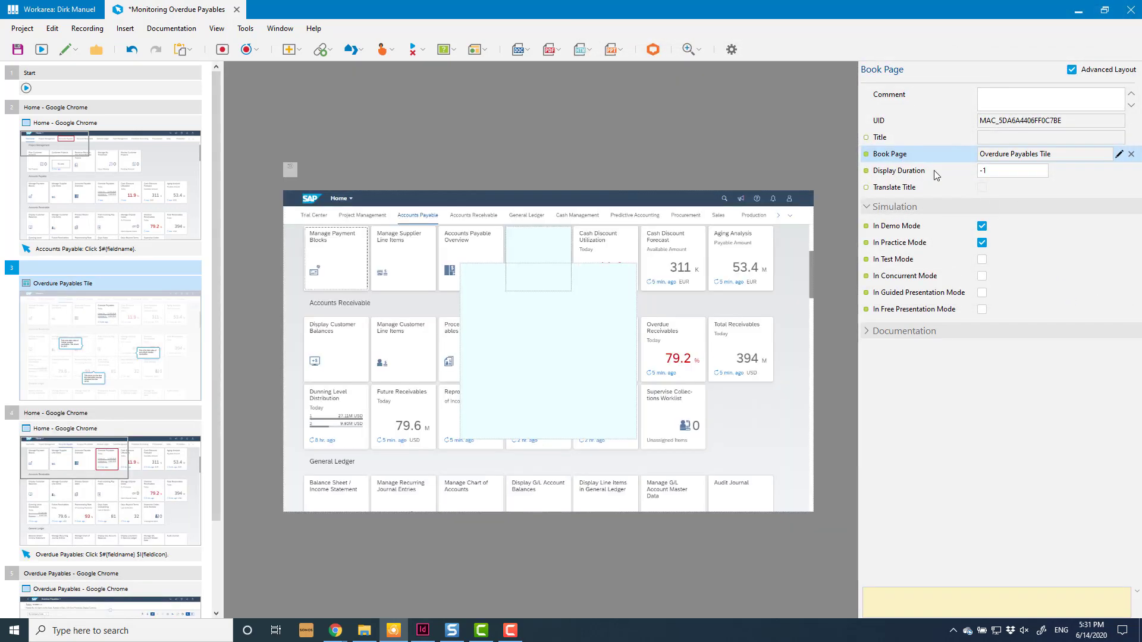
click(999, 171)
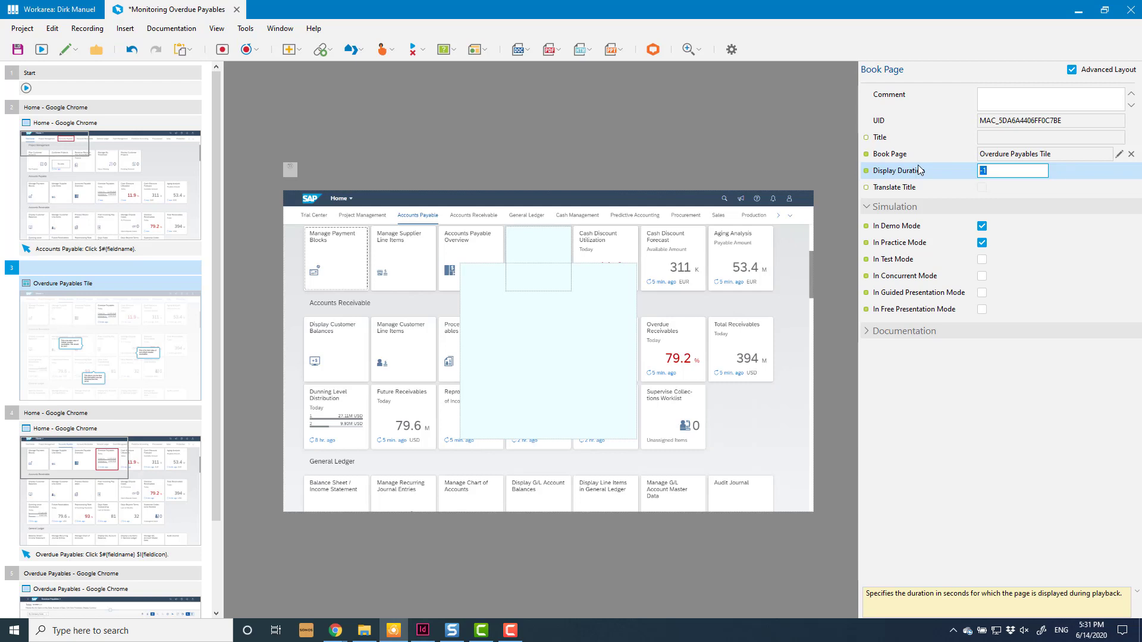
text(8)
click(248, 323)
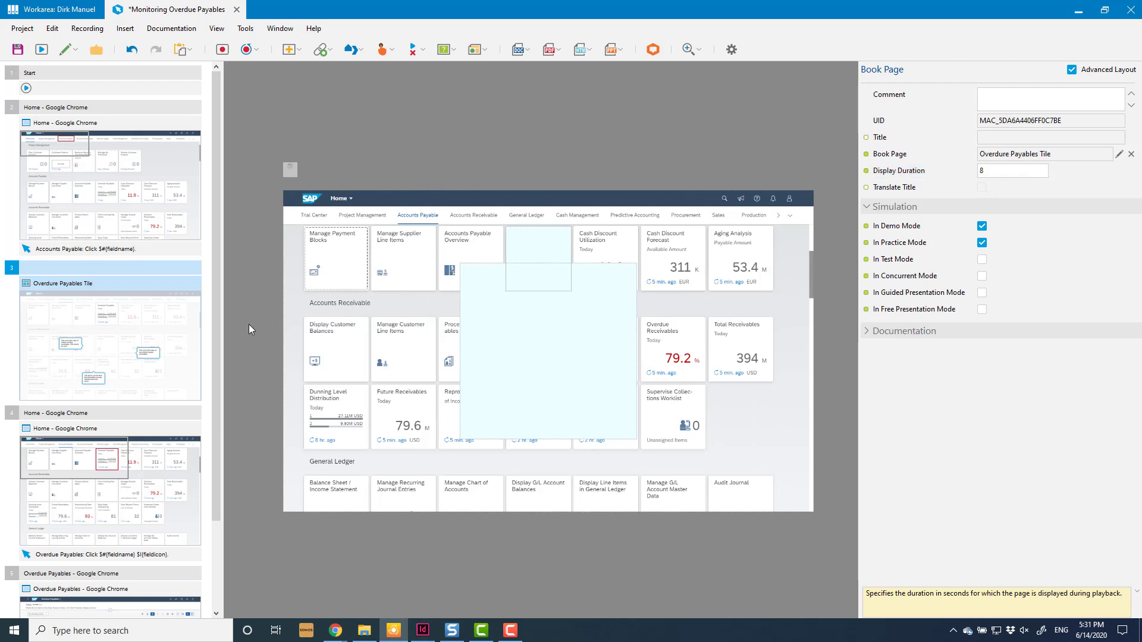
- Name the first Home - Google Chrome step "Step 1" and the unnamed book page step "Step 2"
click(66, 108)
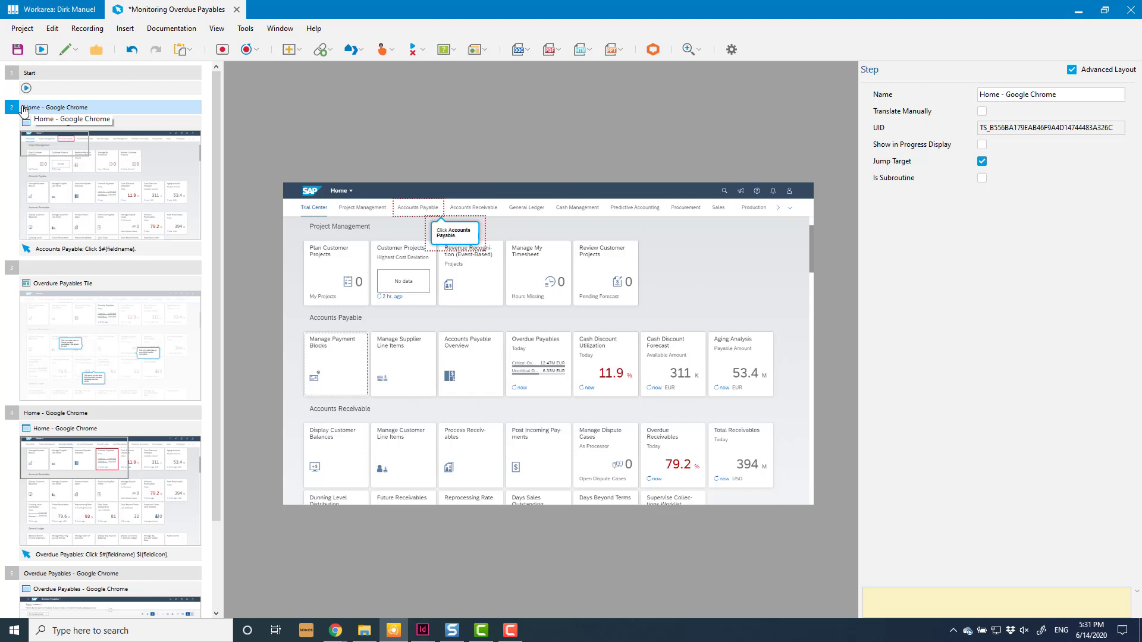
click(1015, 94)
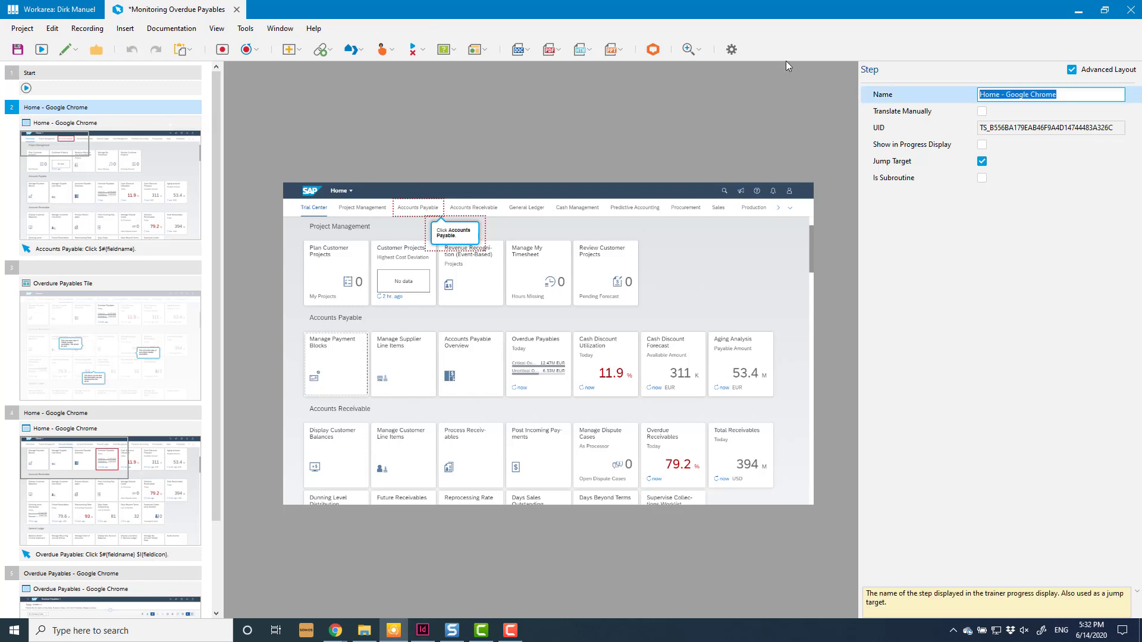
text(Step 1)
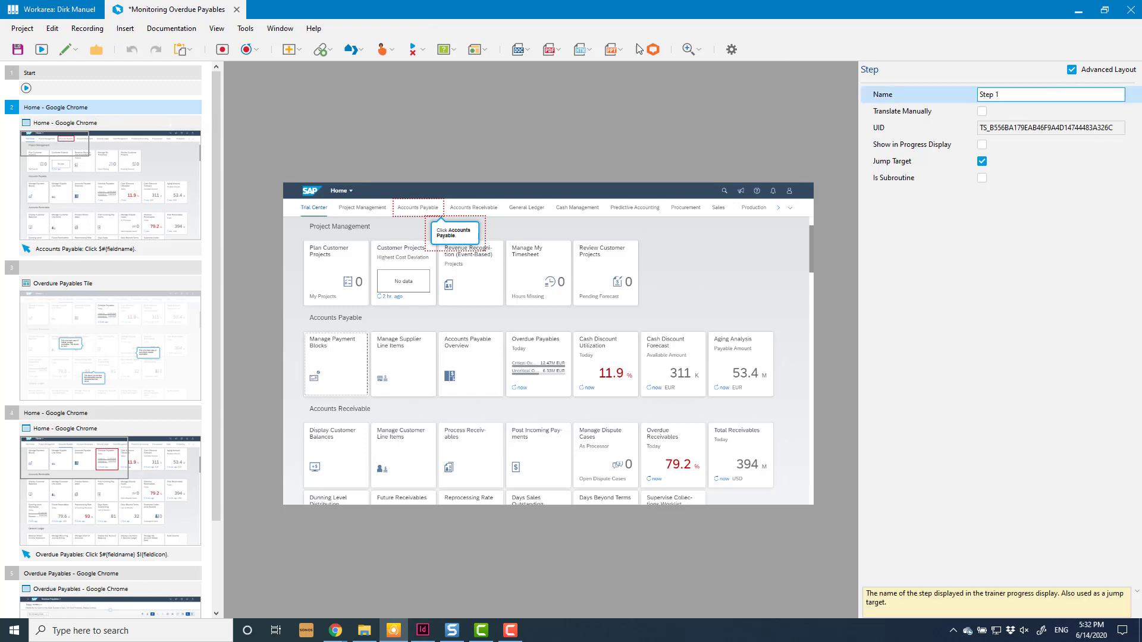
click(121, 272)
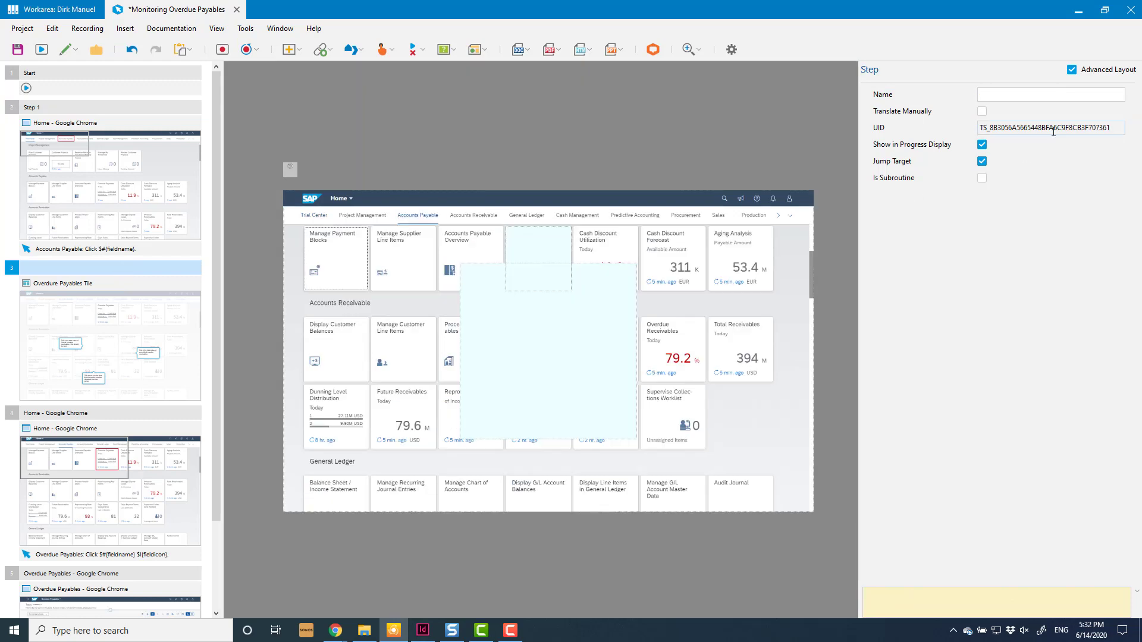
click(1023, 94)
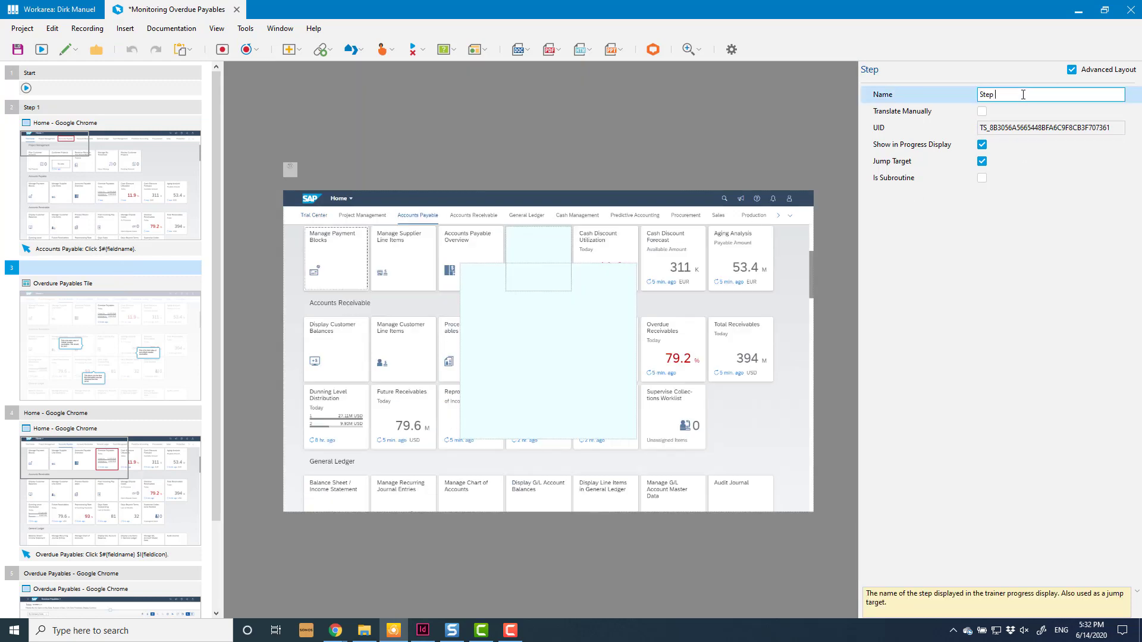
- Rename the second Home - Google Chrome step to "Step 3" and the Overdue Payables - Google Chrome step to "Step 4"
click(115, 412)
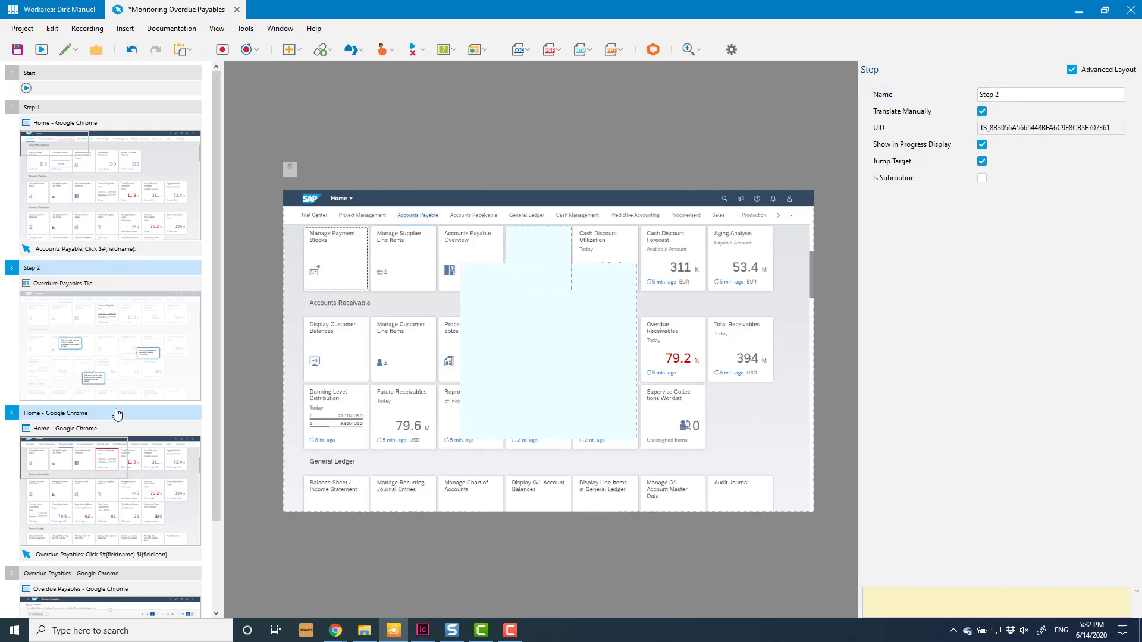
click(1066, 97)
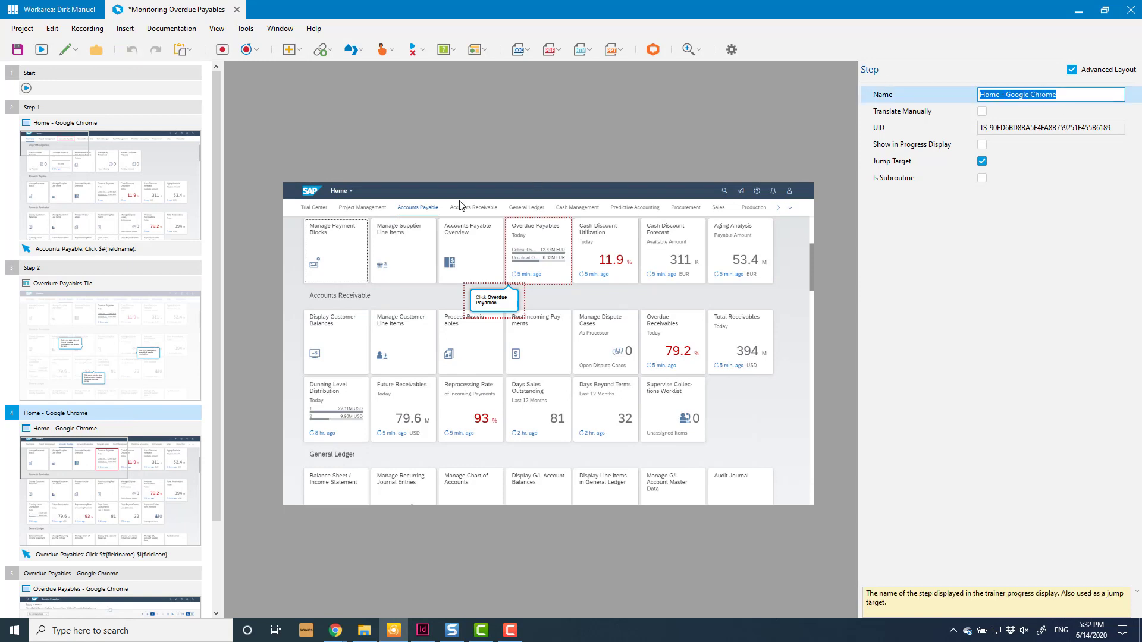
text(Ste)
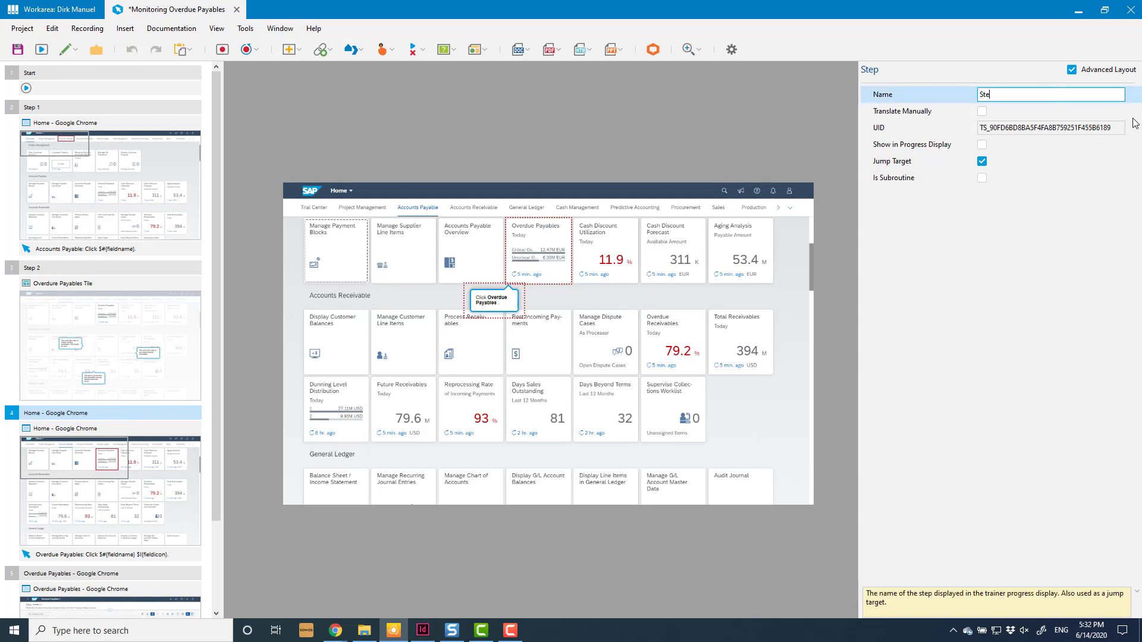
text(p 3)
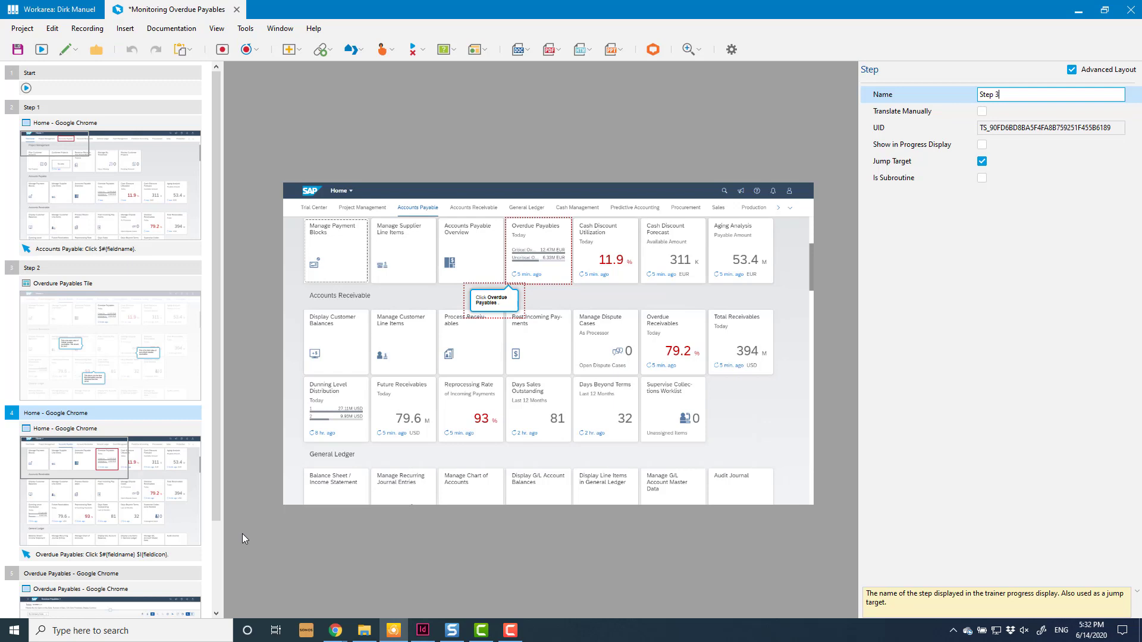
click(172, 578)
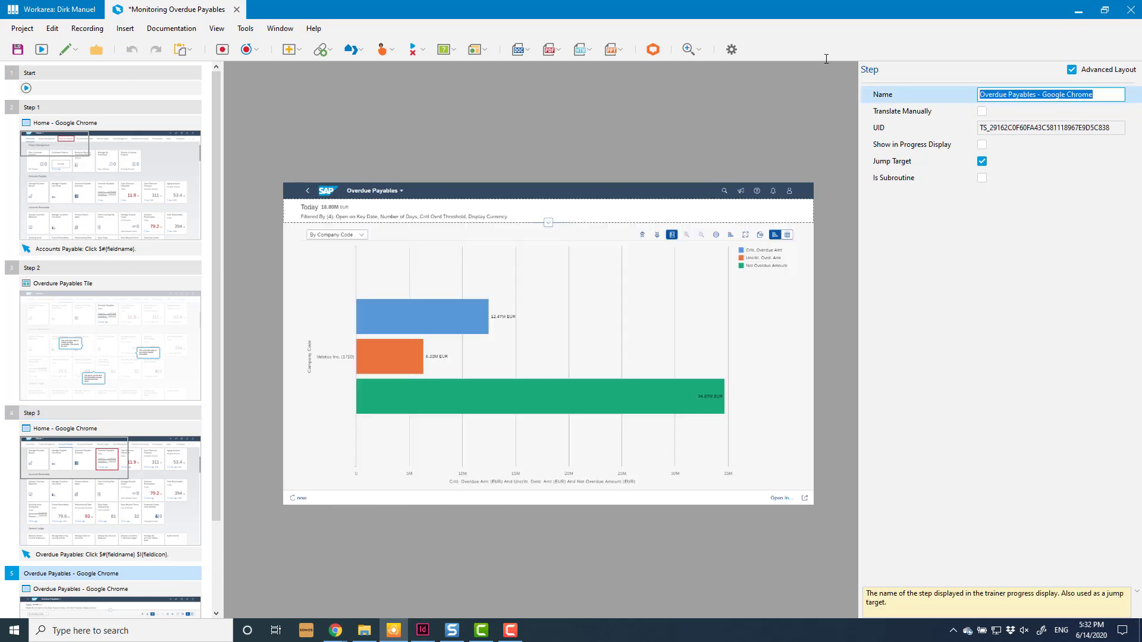
text(Step 4)
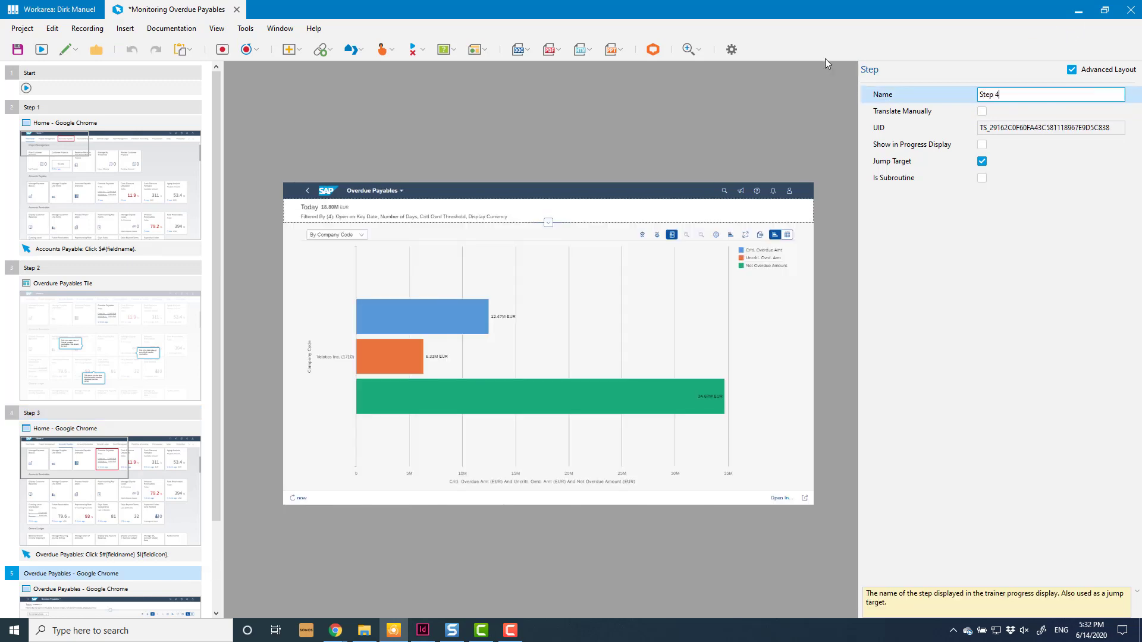
key(Return)
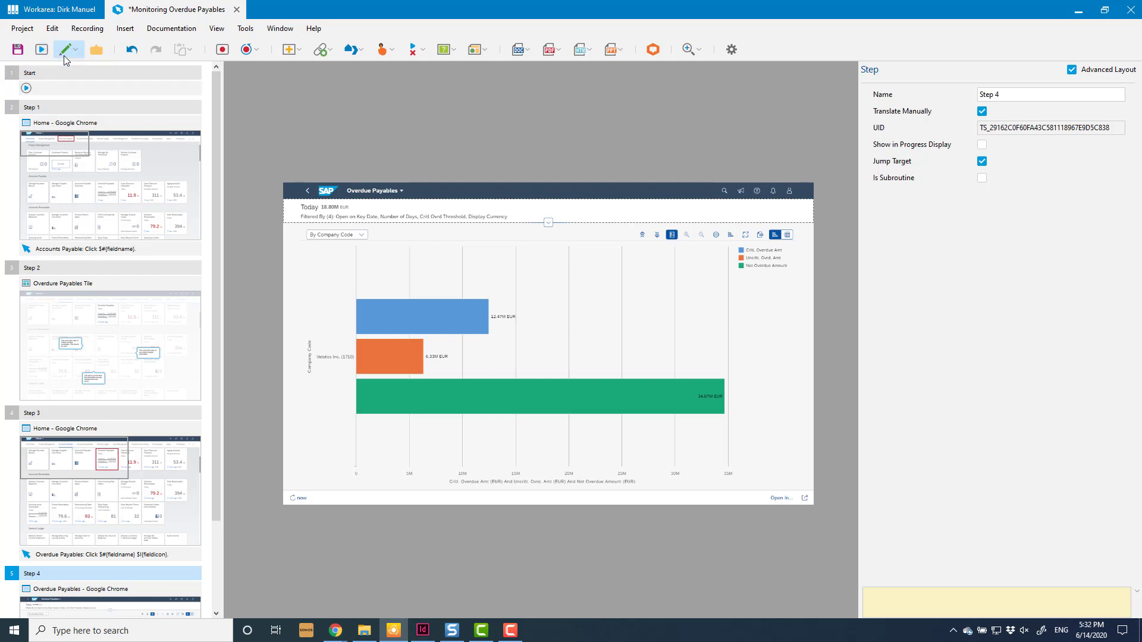
- Play the simulation through in Demo mode, close the playback and select the Overdure Payables Tile book page in Step 2
click(35, 110)
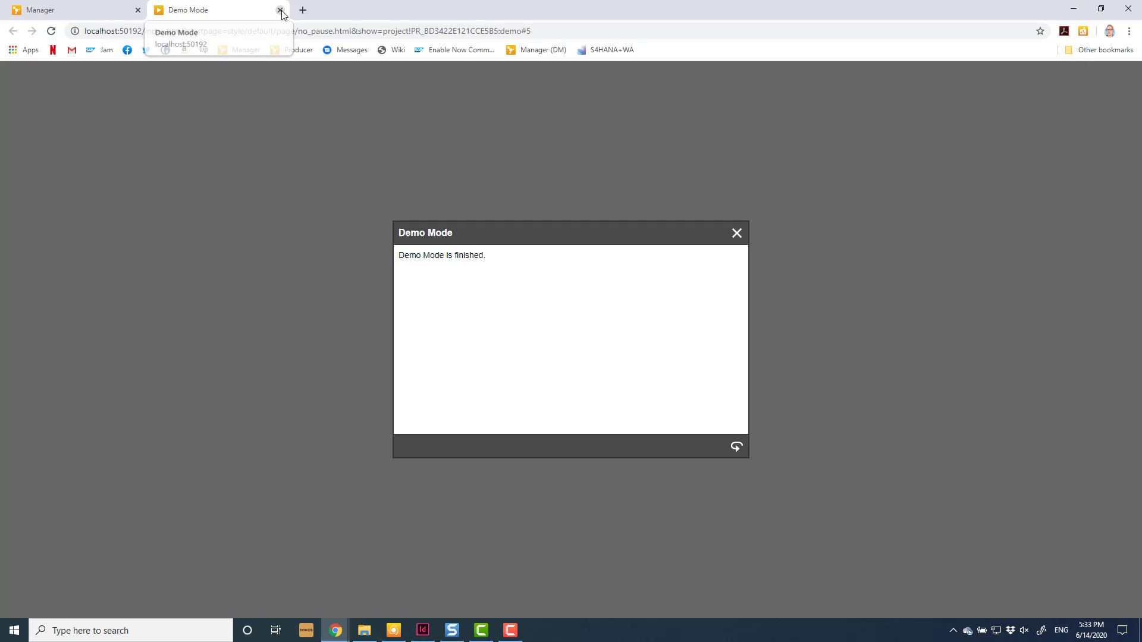
click(280, 11)
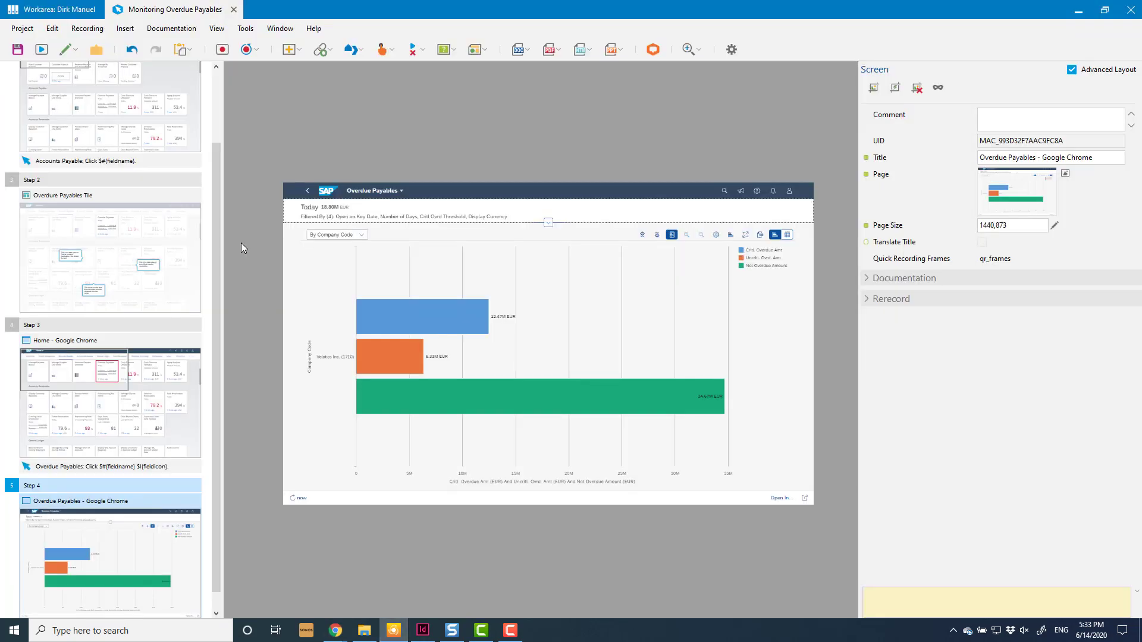
click(107, 246)
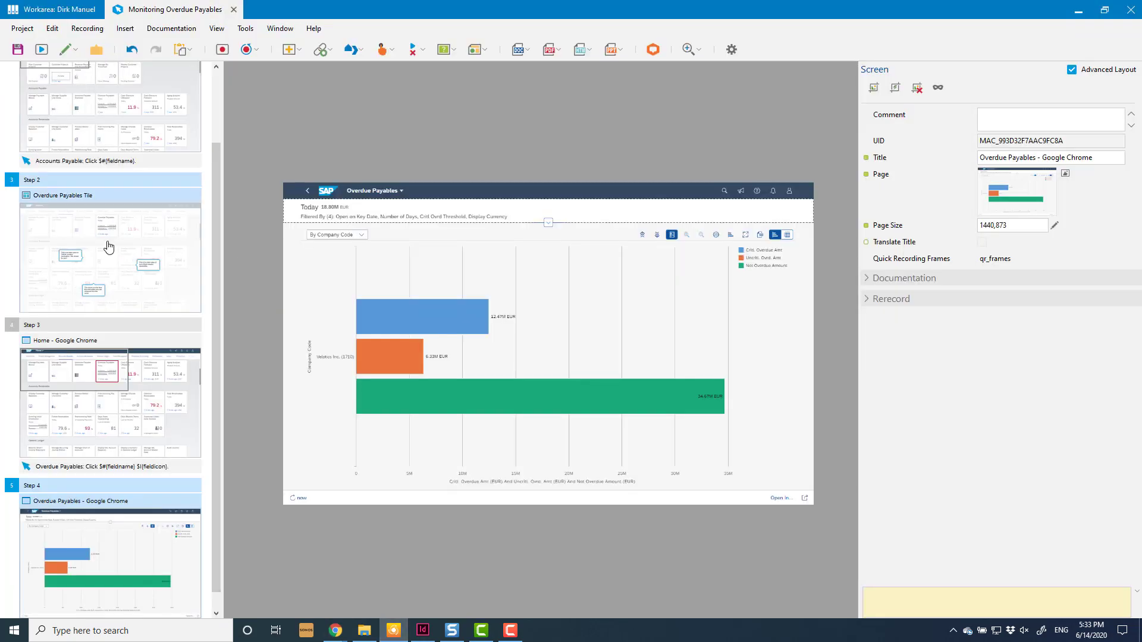